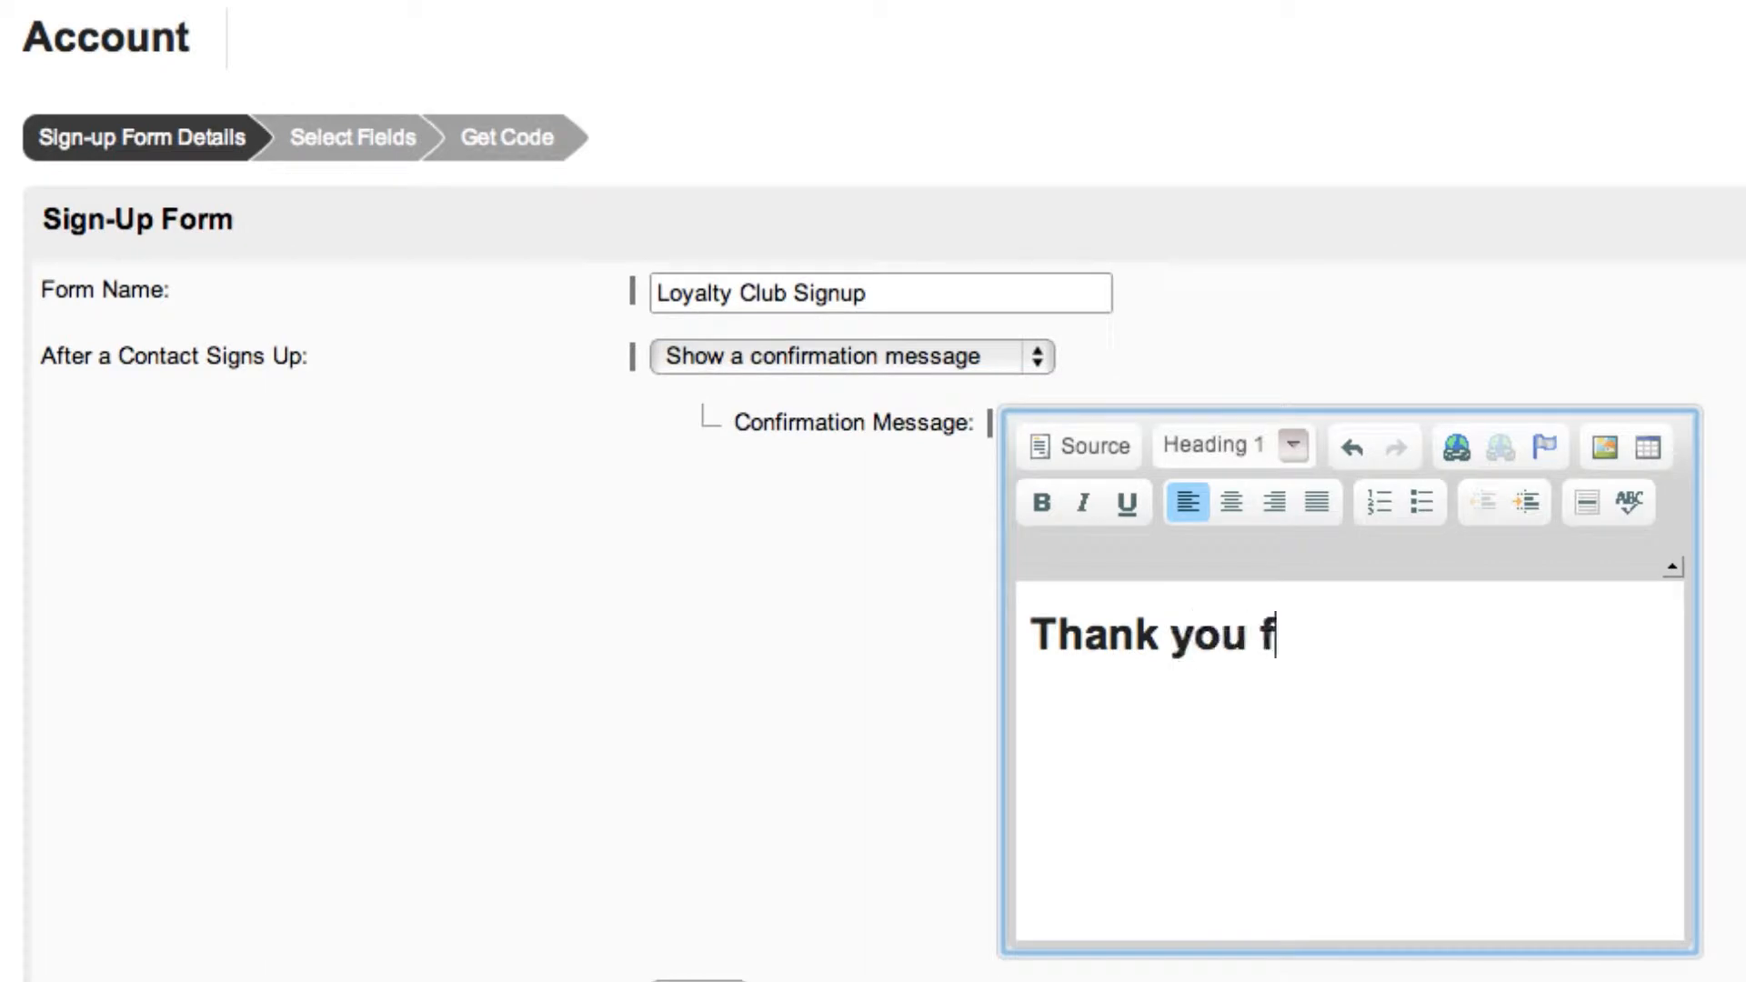
# Complete the confirmation message with the heading "Thank you for joining our Loyalty Club" and the copied paragraph about saved details and the first Members Only special.
pyautogui.write('our Loya')
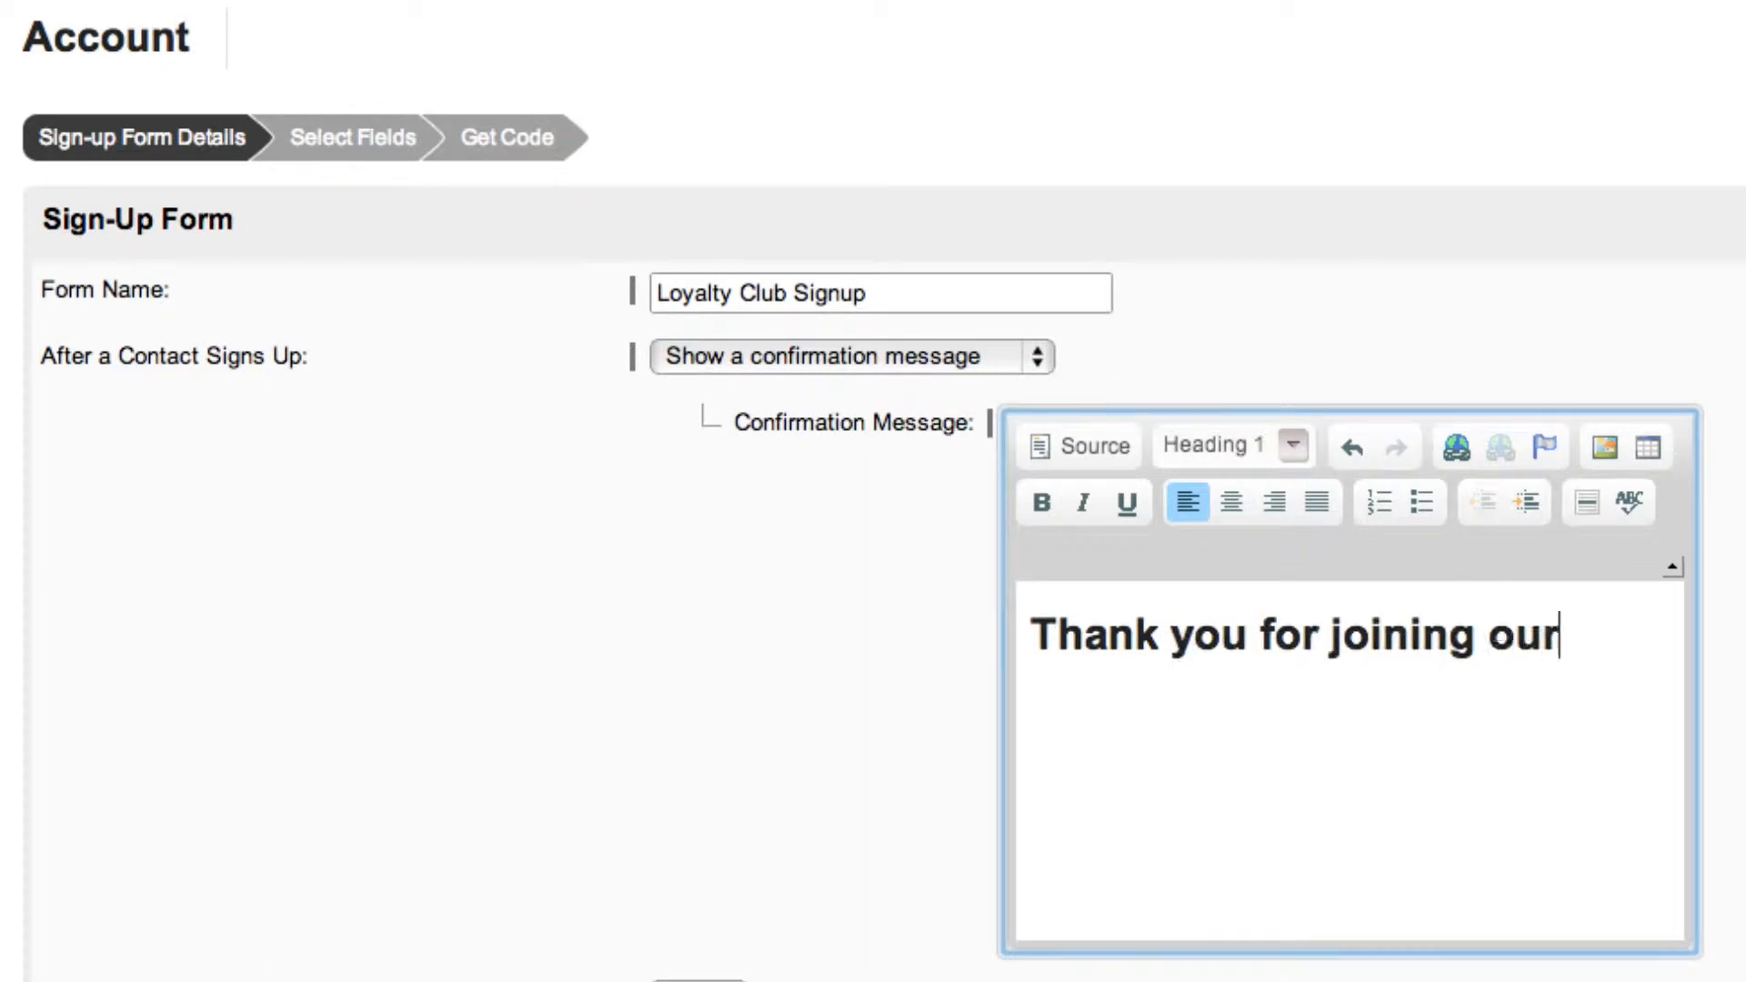
pyautogui.write('lty Club')
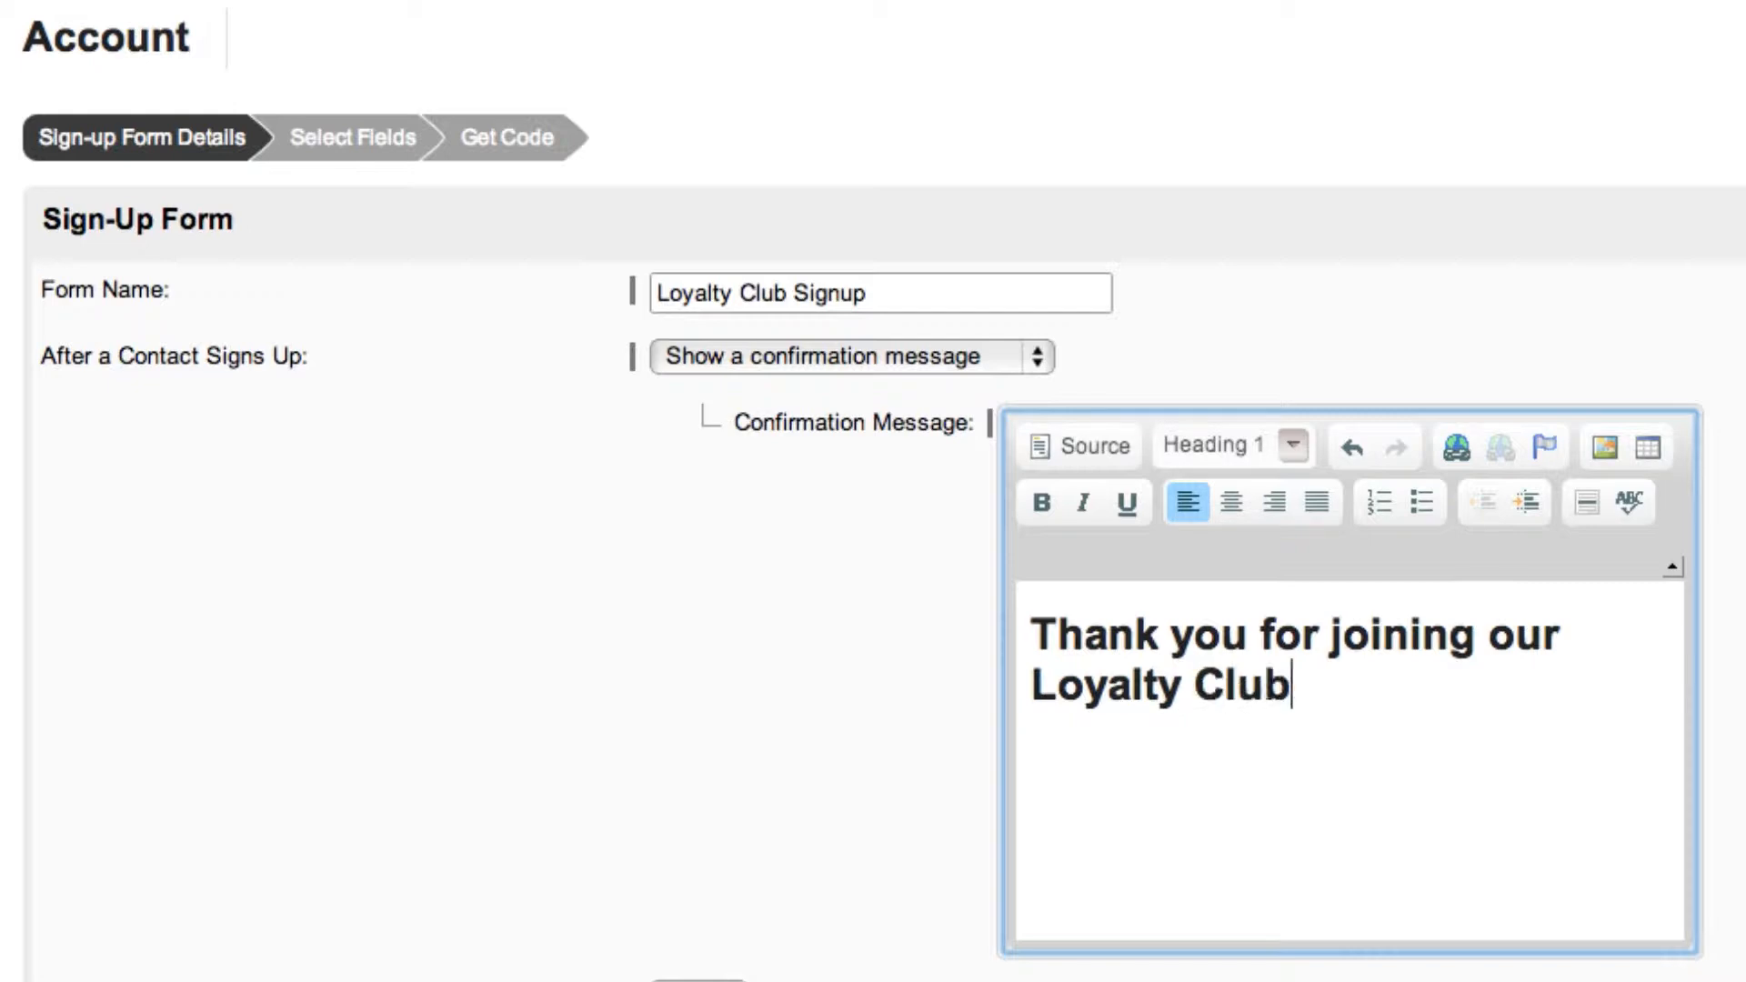
pyautogui.press('Return')
pyautogui.write('Your details have been saved and we will send you your first great Members Only special soon')
pyautogui.write('.')
# Set the form to redirect contacts to the website's Event Listing page after they sign up.
pyautogui.click(1003, 346)
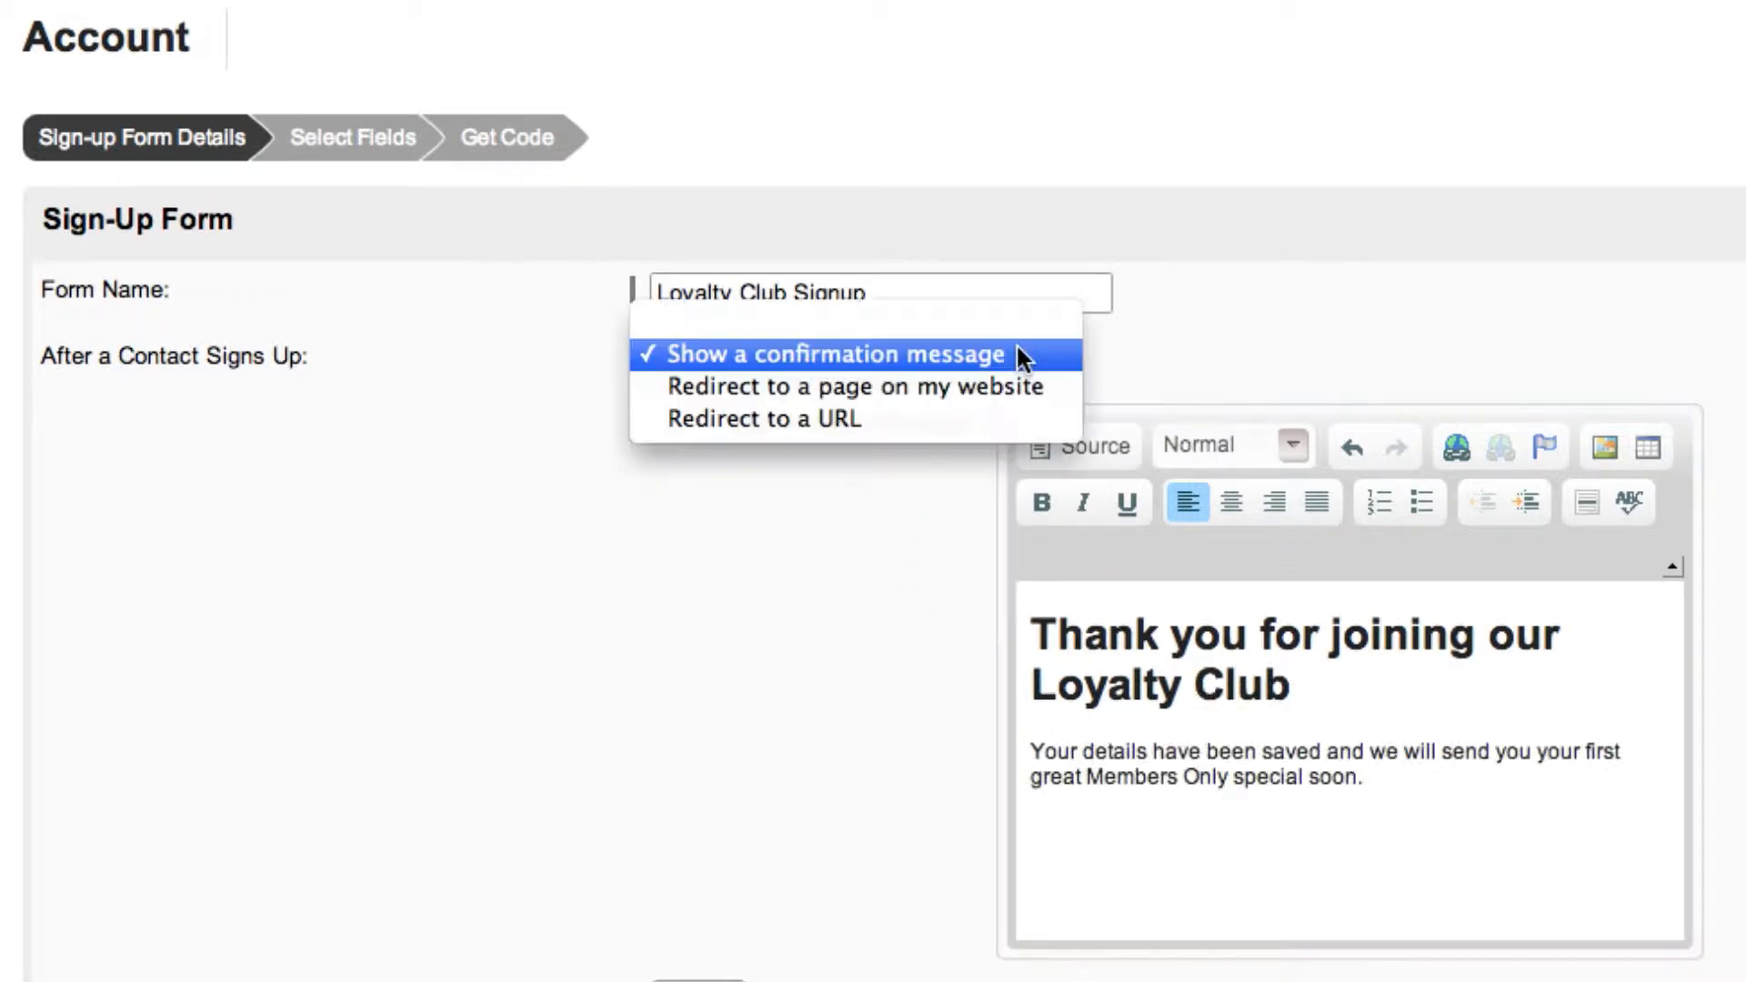
pyautogui.click(1017, 373)
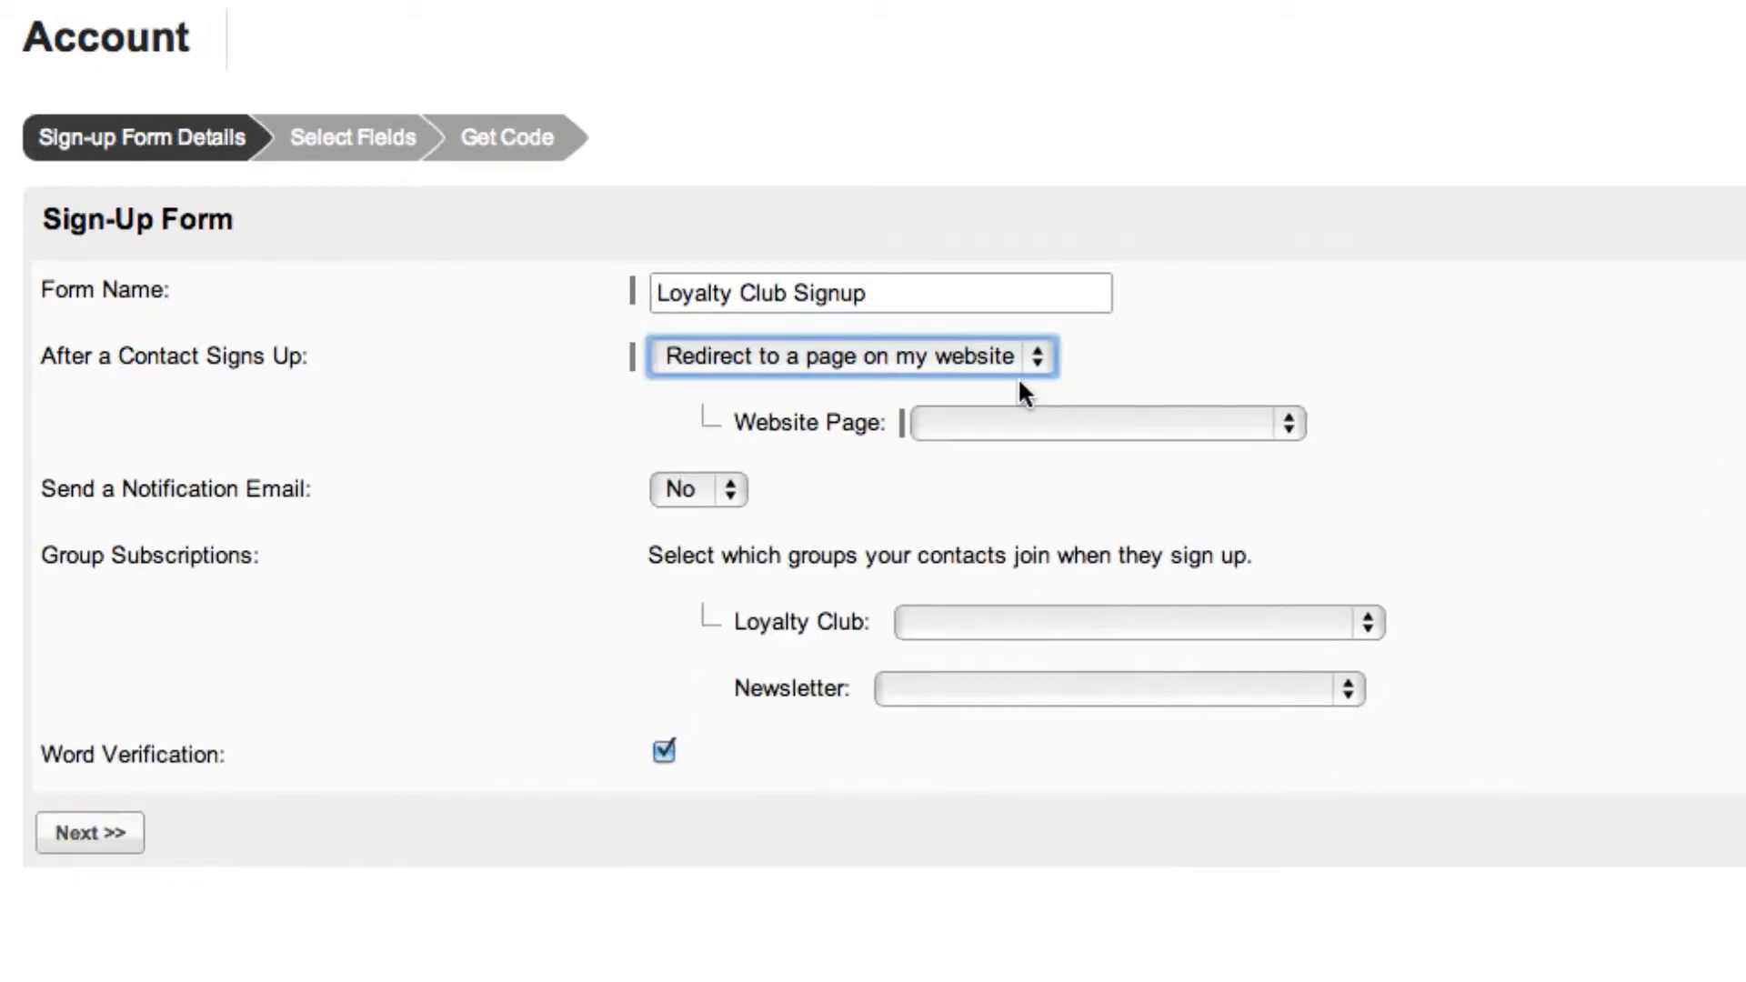
pyautogui.click(1069, 423)
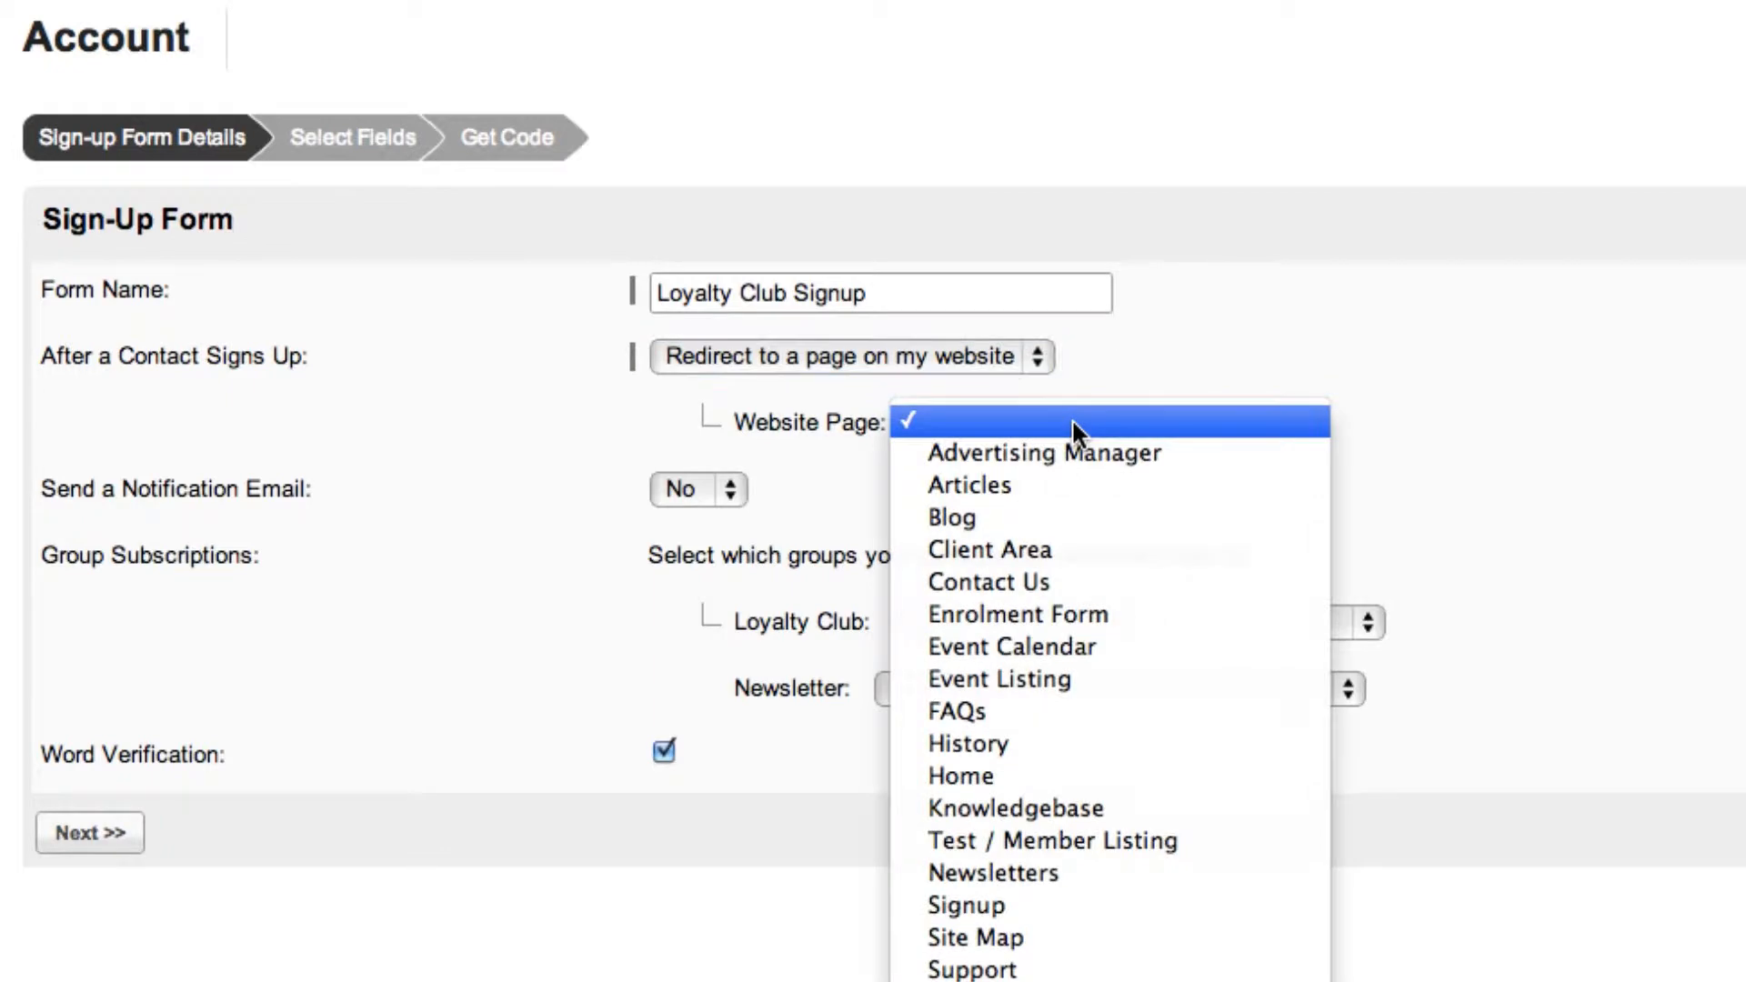
pyautogui.click(1124, 681)
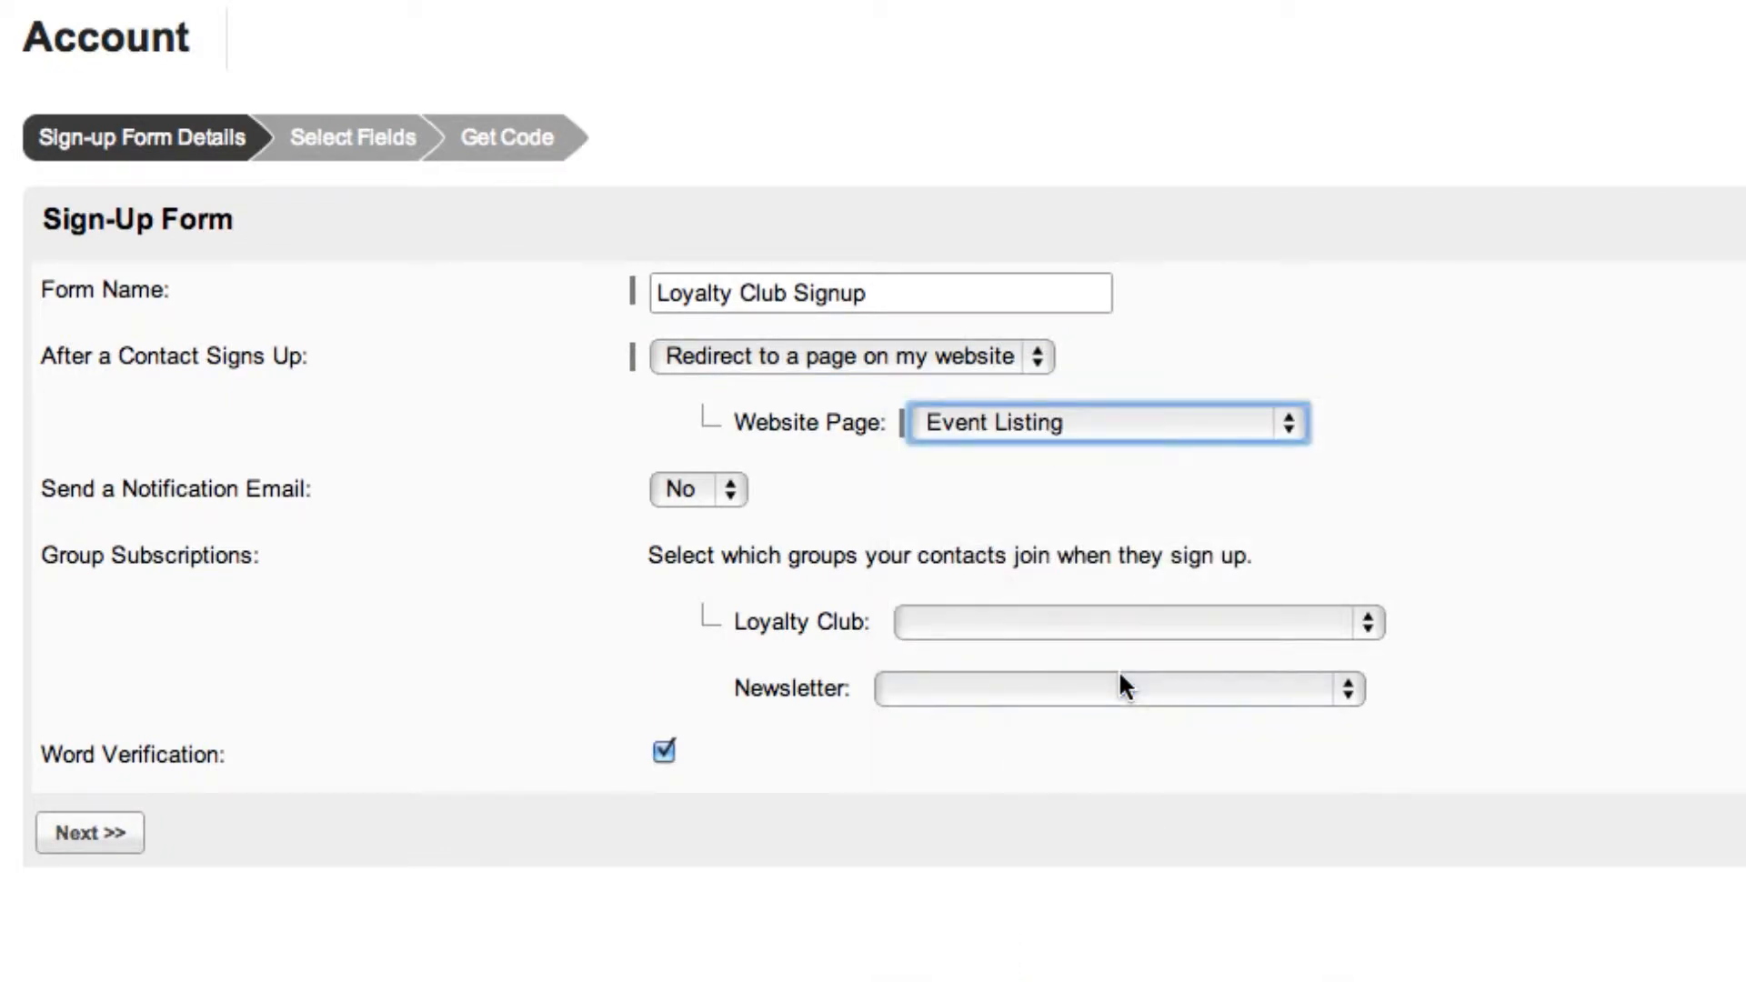
pyautogui.click(1038, 355)
pyautogui.click(1039, 387)
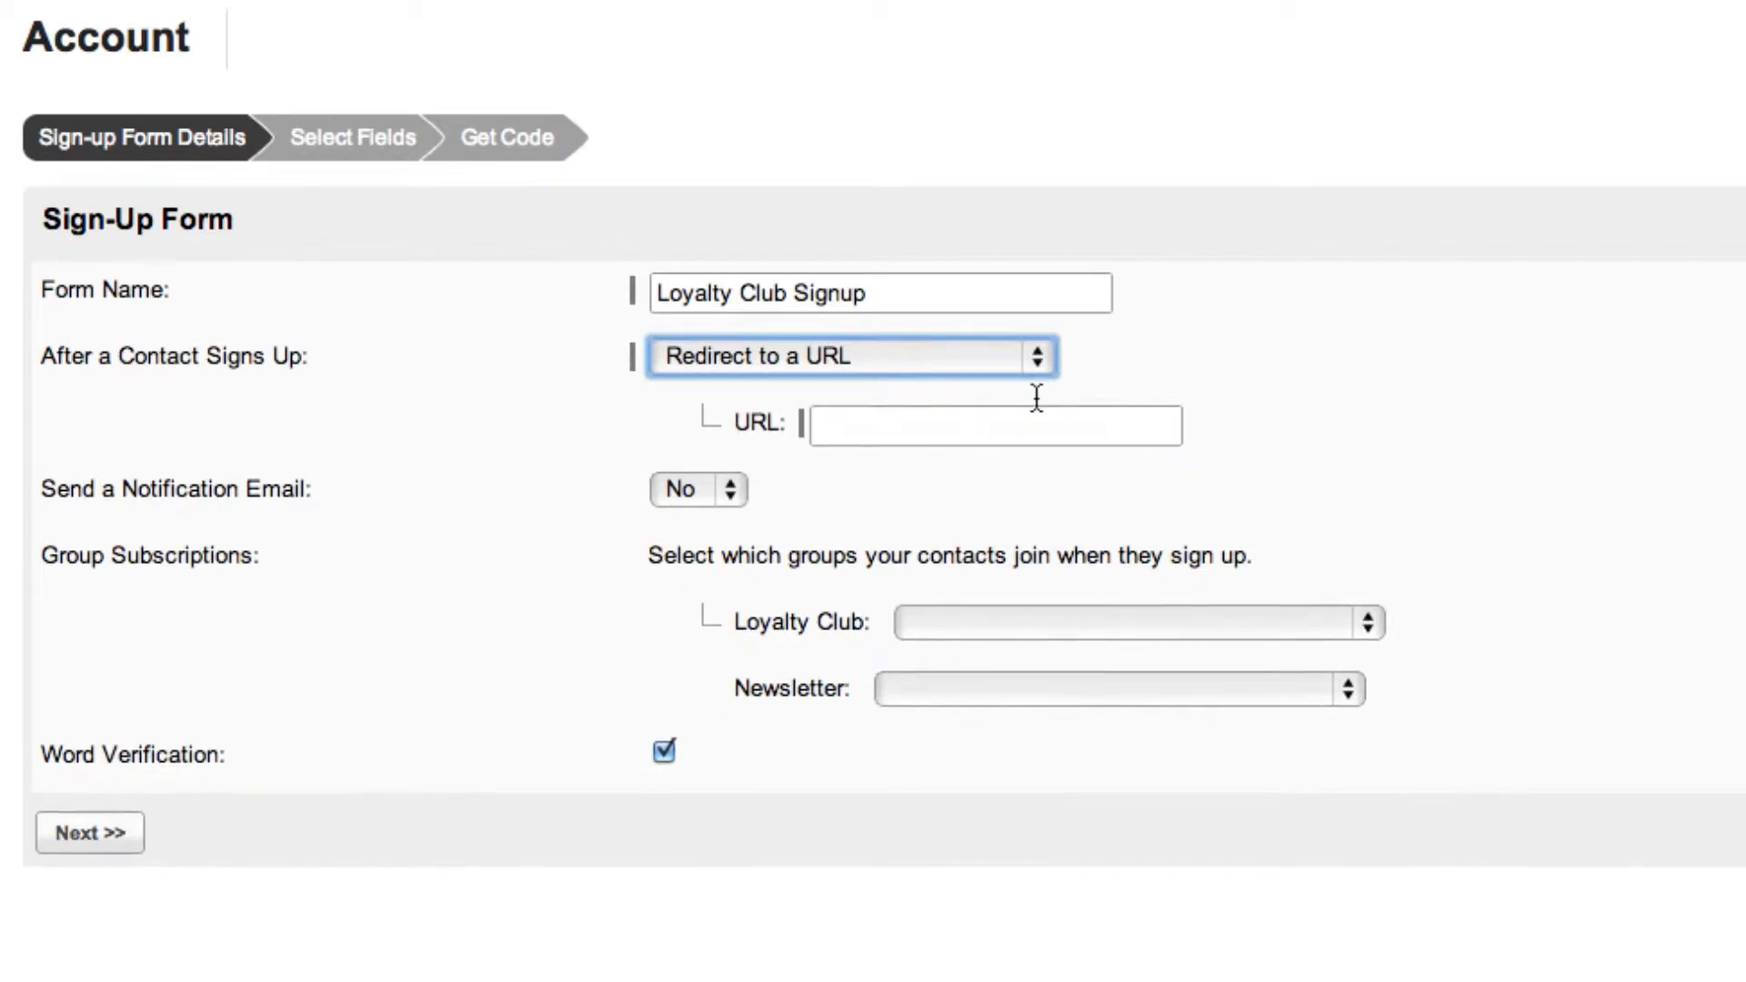
pyautogui.click(1034, 420)
pyautogui.write('www.google.com')
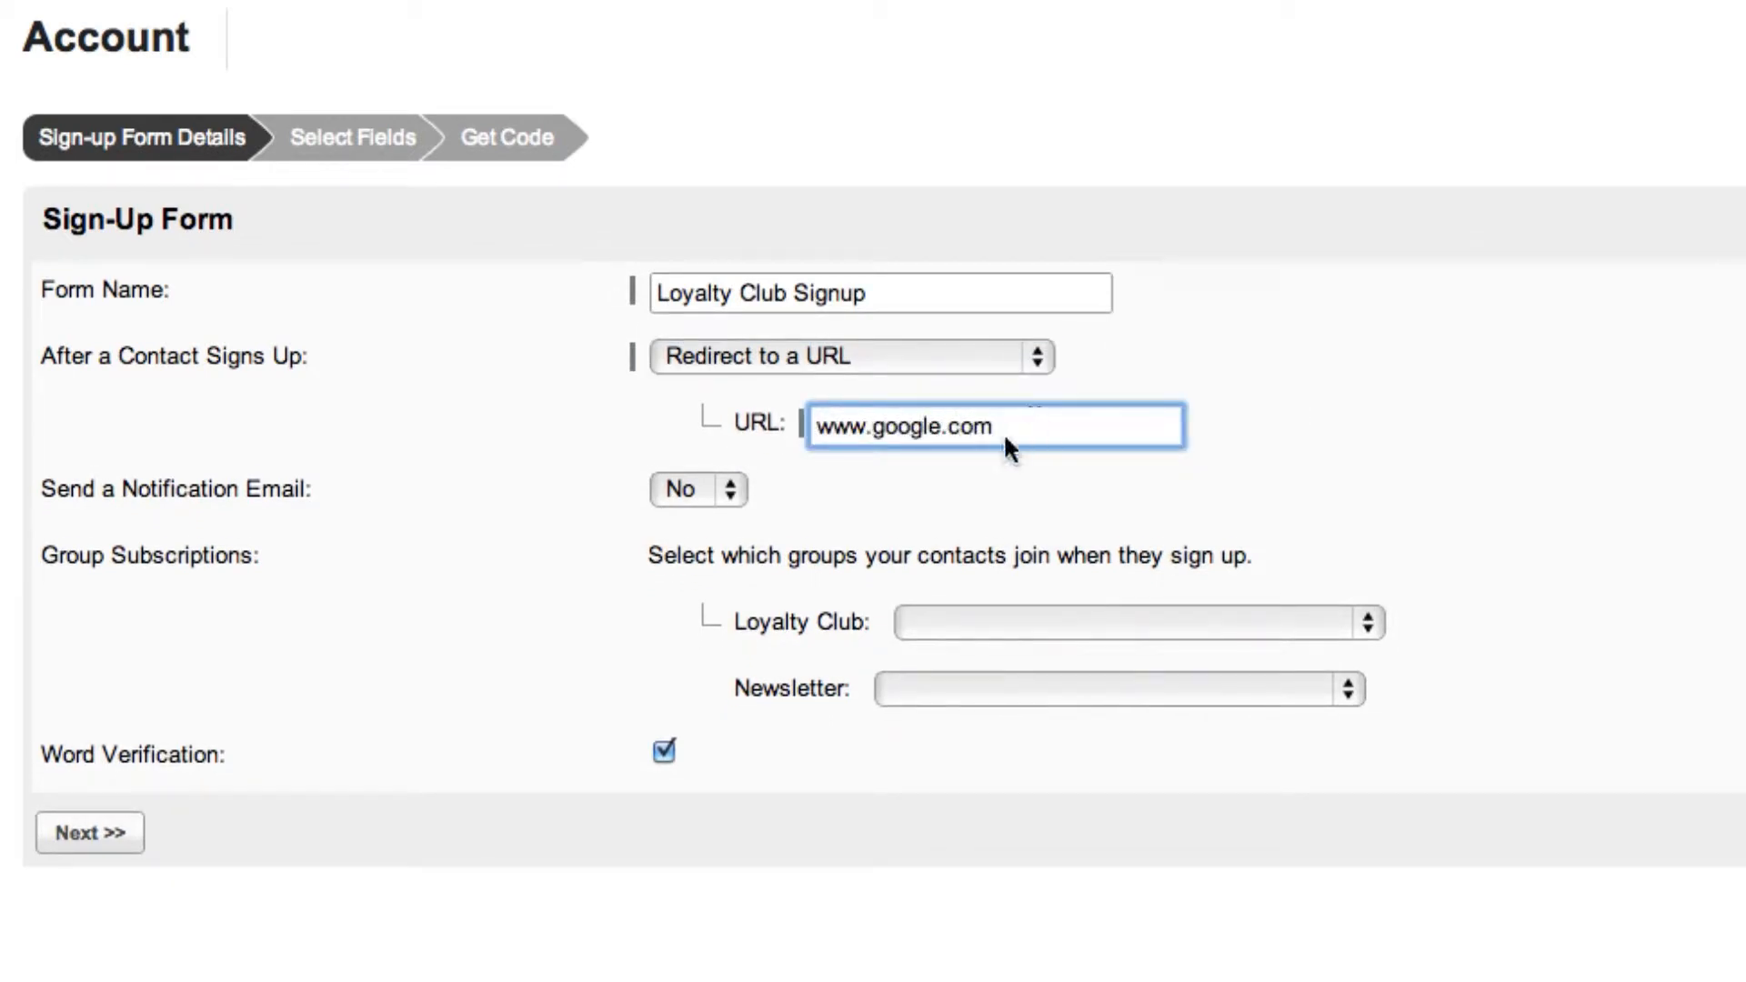
# Enable the notification email for new sign-ups and enter the e-mail address that receives it.
pyautogui.click(737, 491)
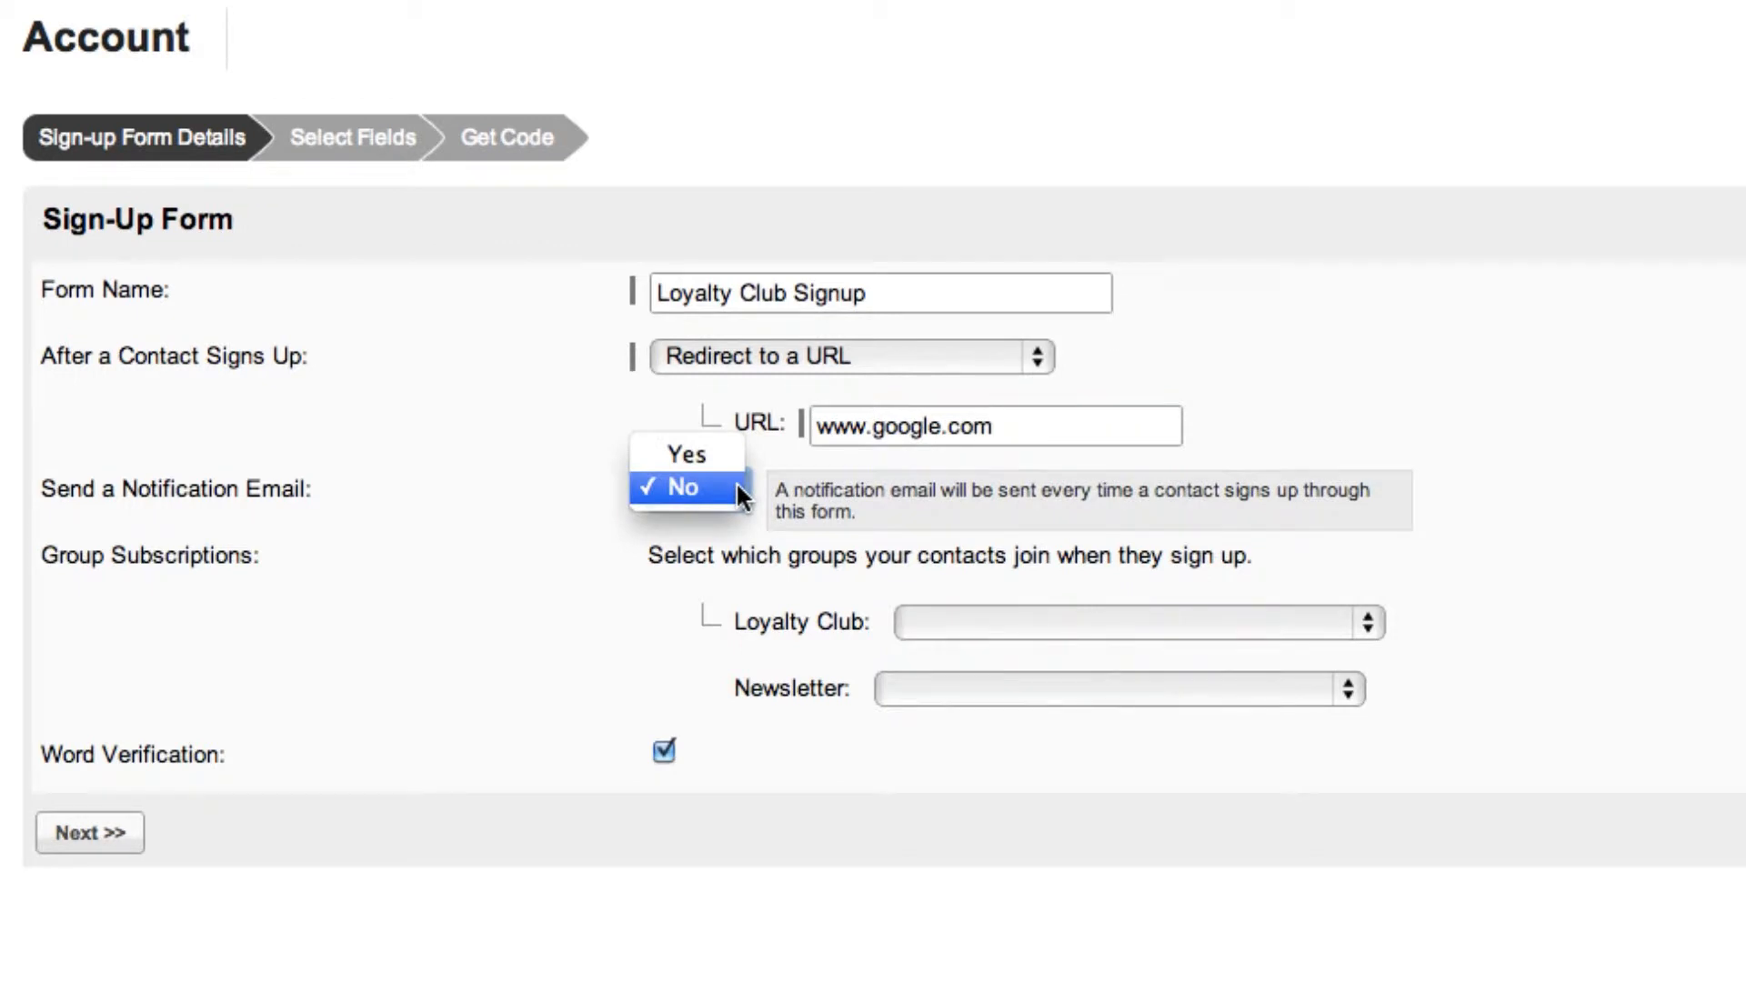
pyautogui.click(716, 452)
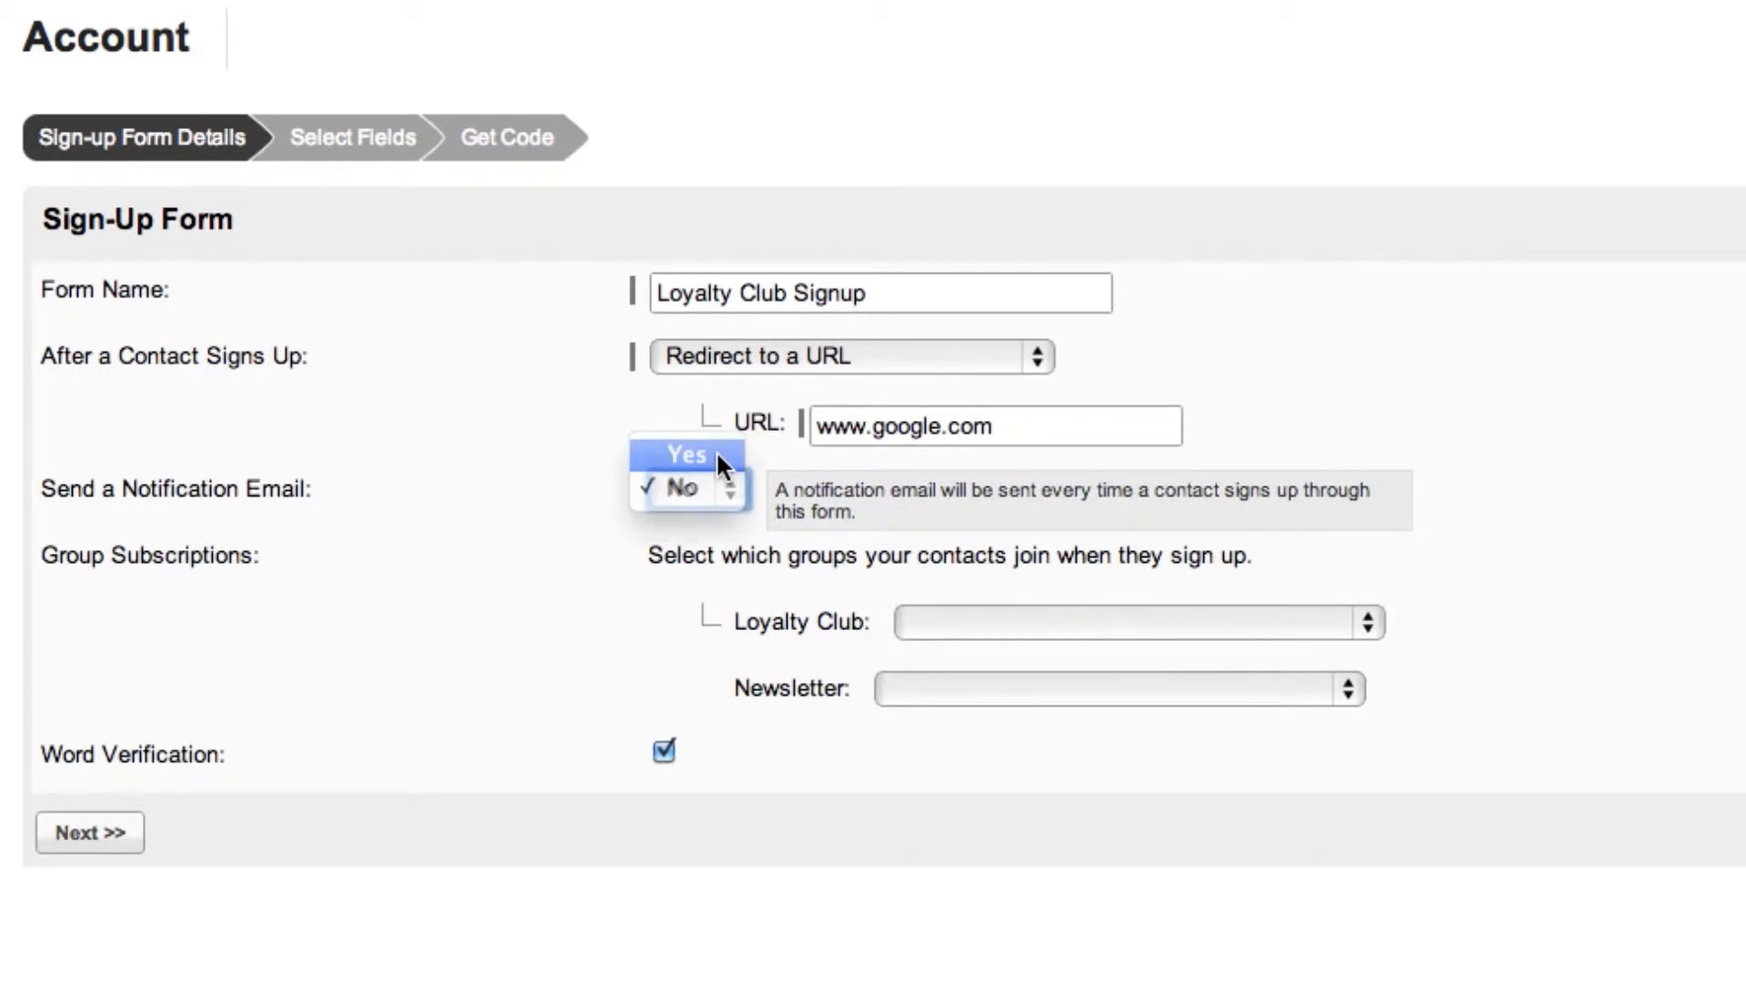
pyautogui.click(900, 561)
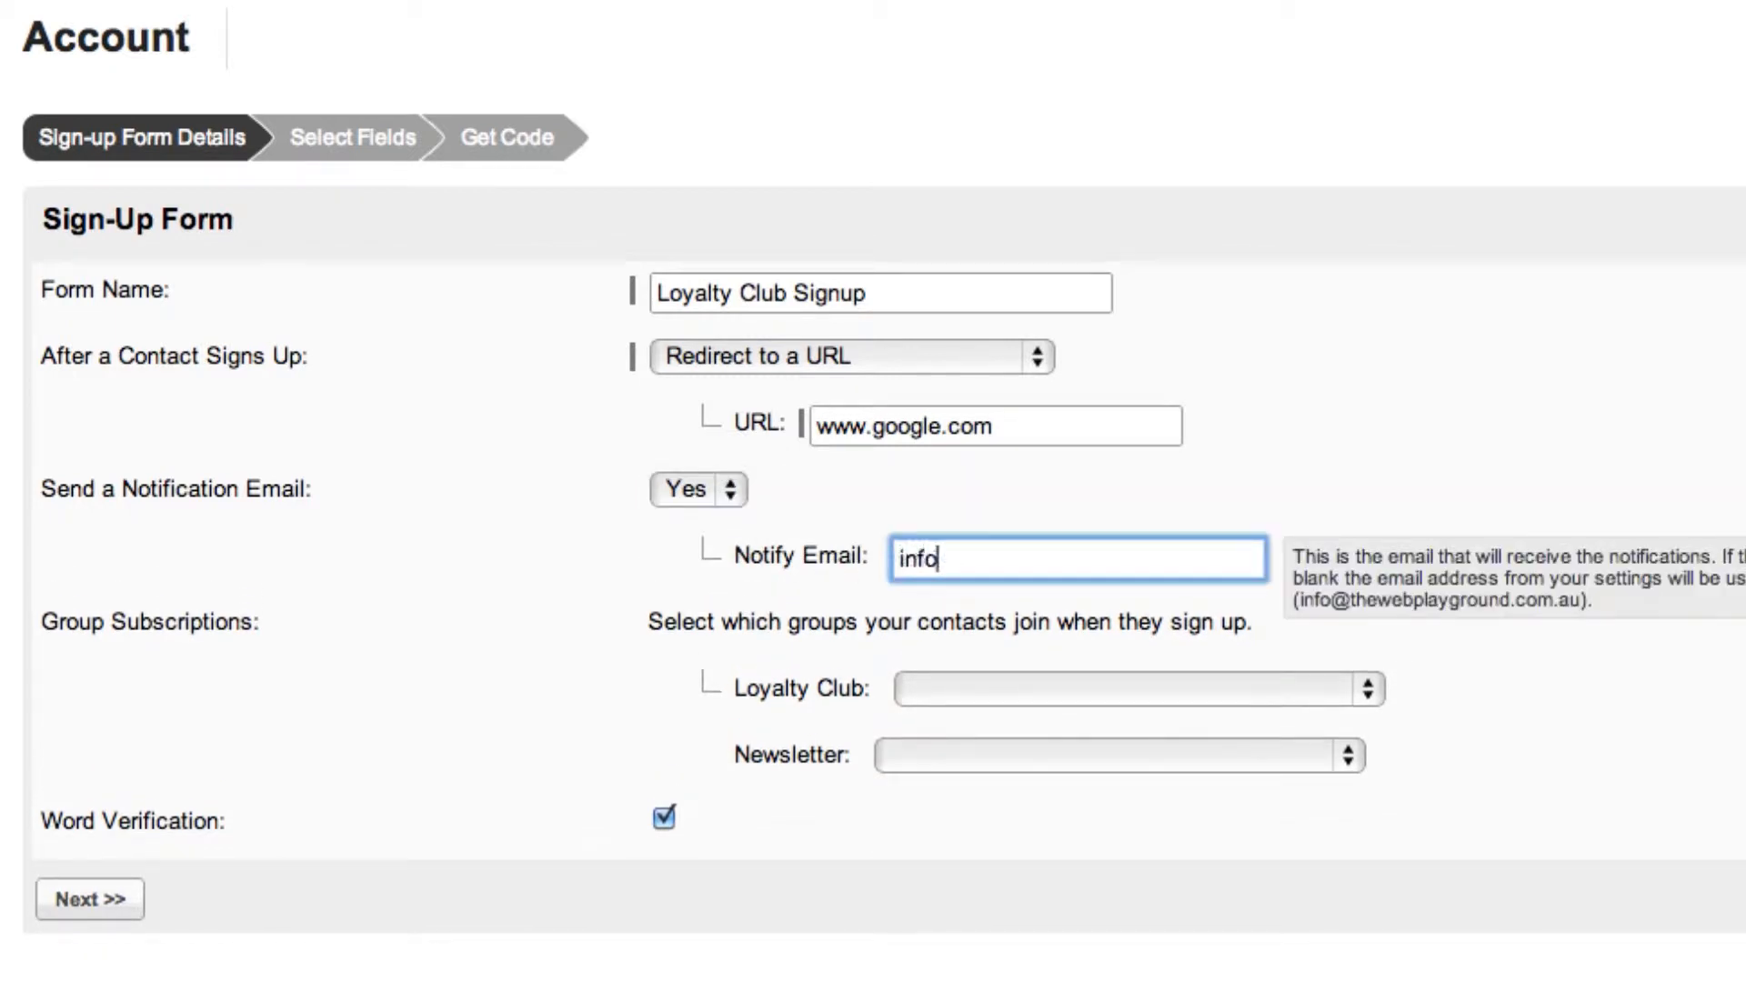
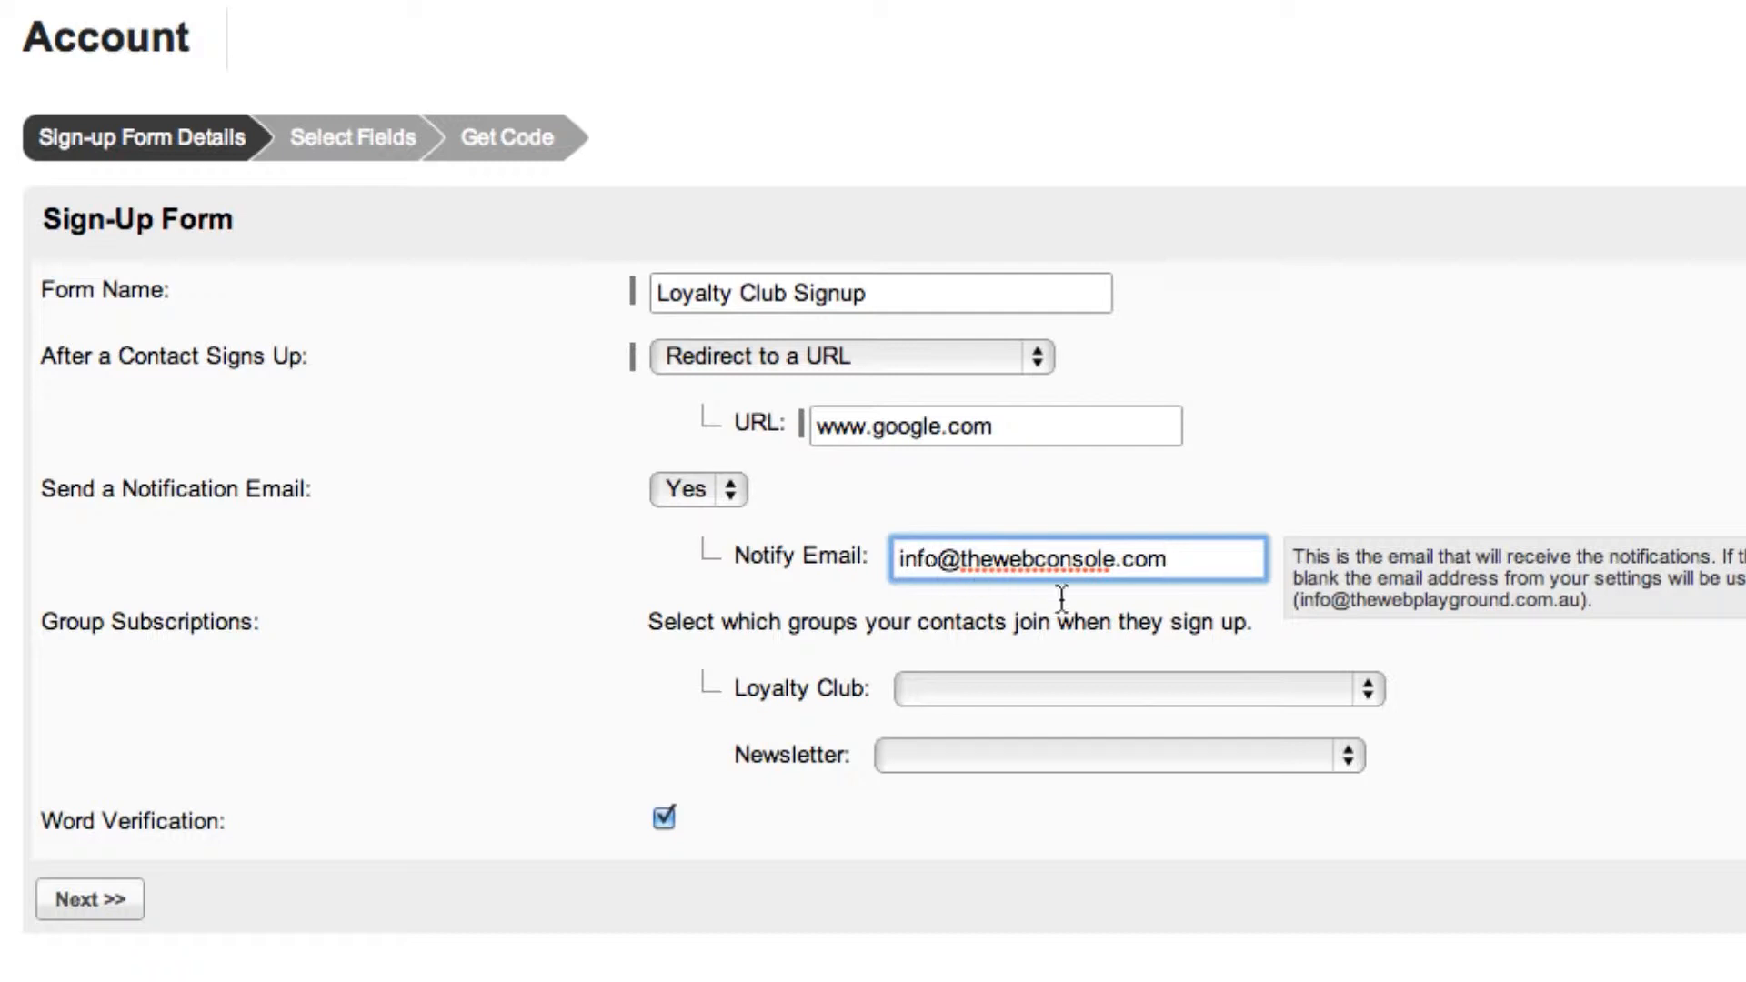
# Set the Loyalty Club group to add contacts automatically and the Newsletter group to give contacts the option to join.
pyautogui.click(1370, 693)
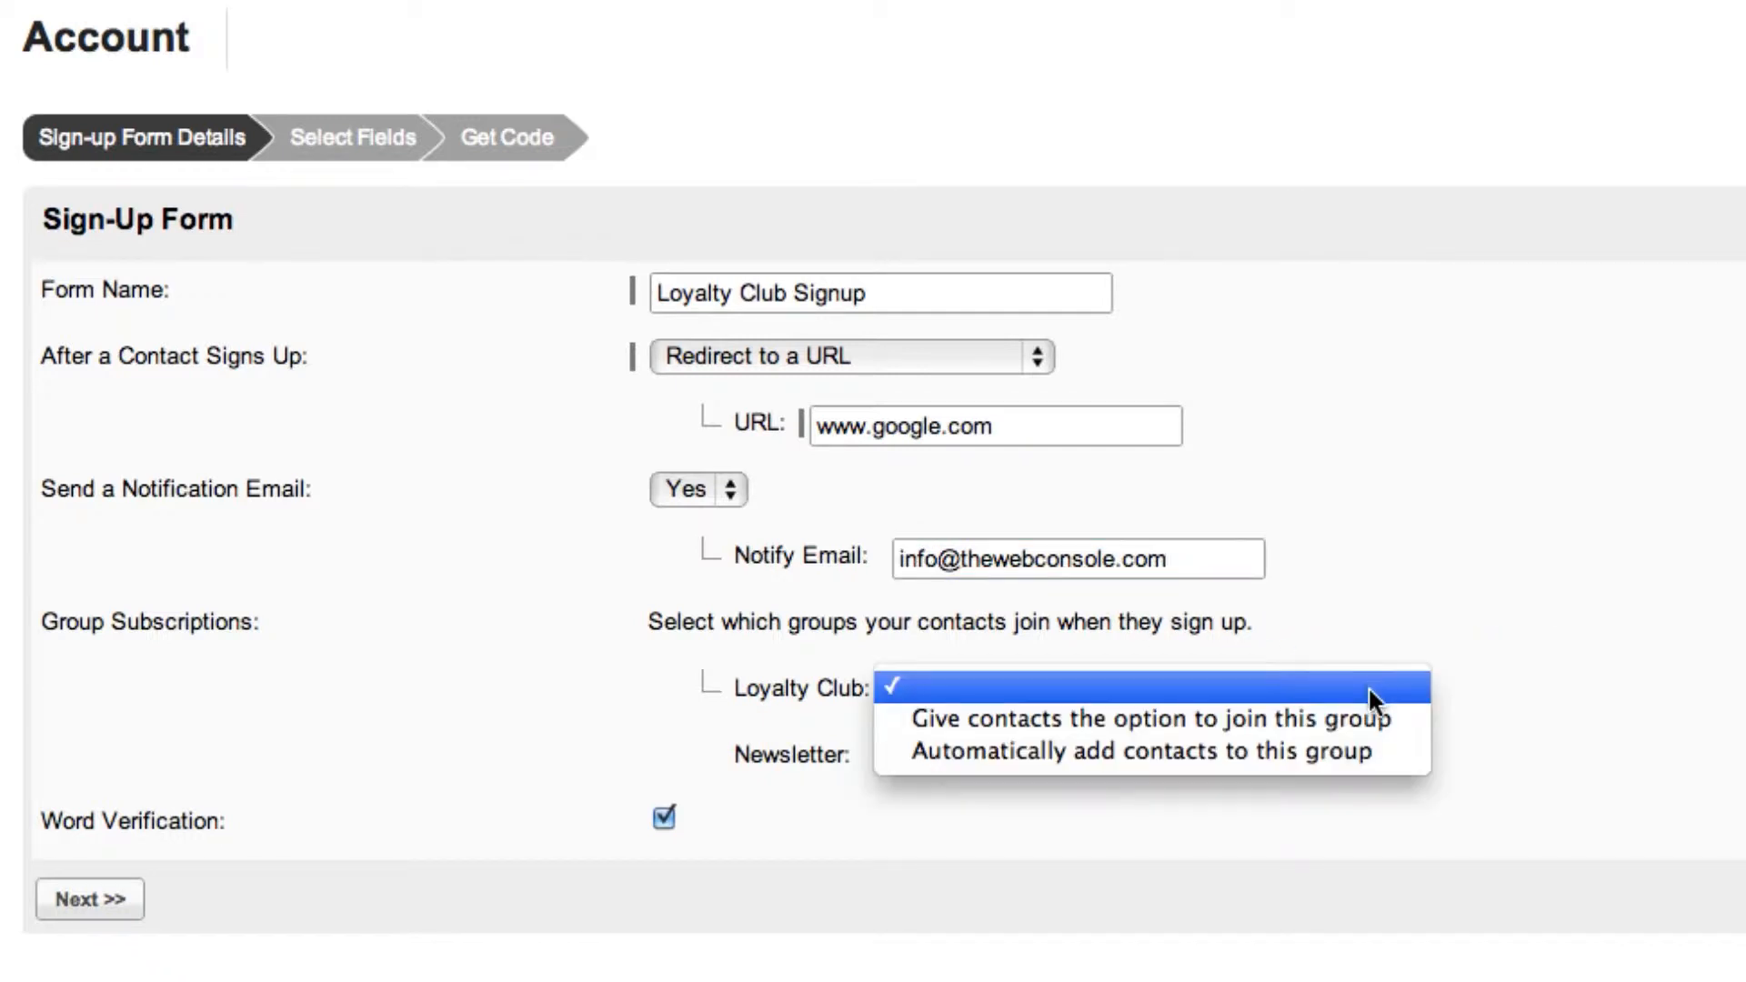
pyautogui.click(1363, 746)
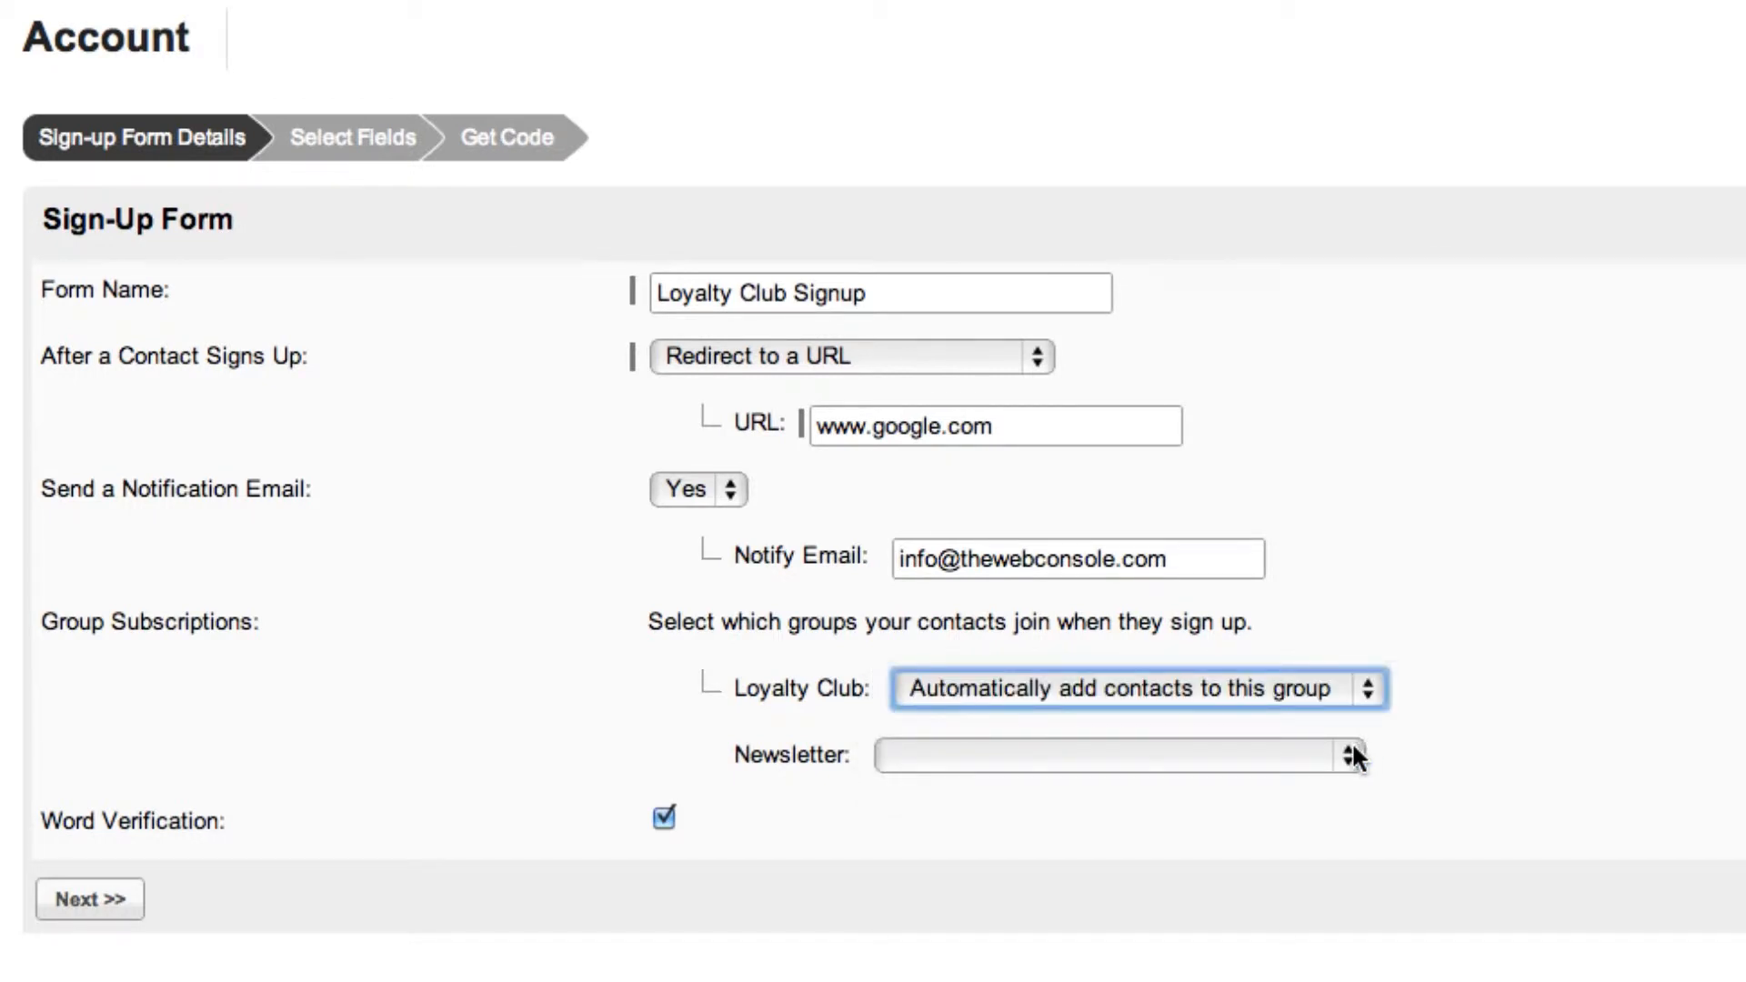
pyautogui.click(1352, 756)
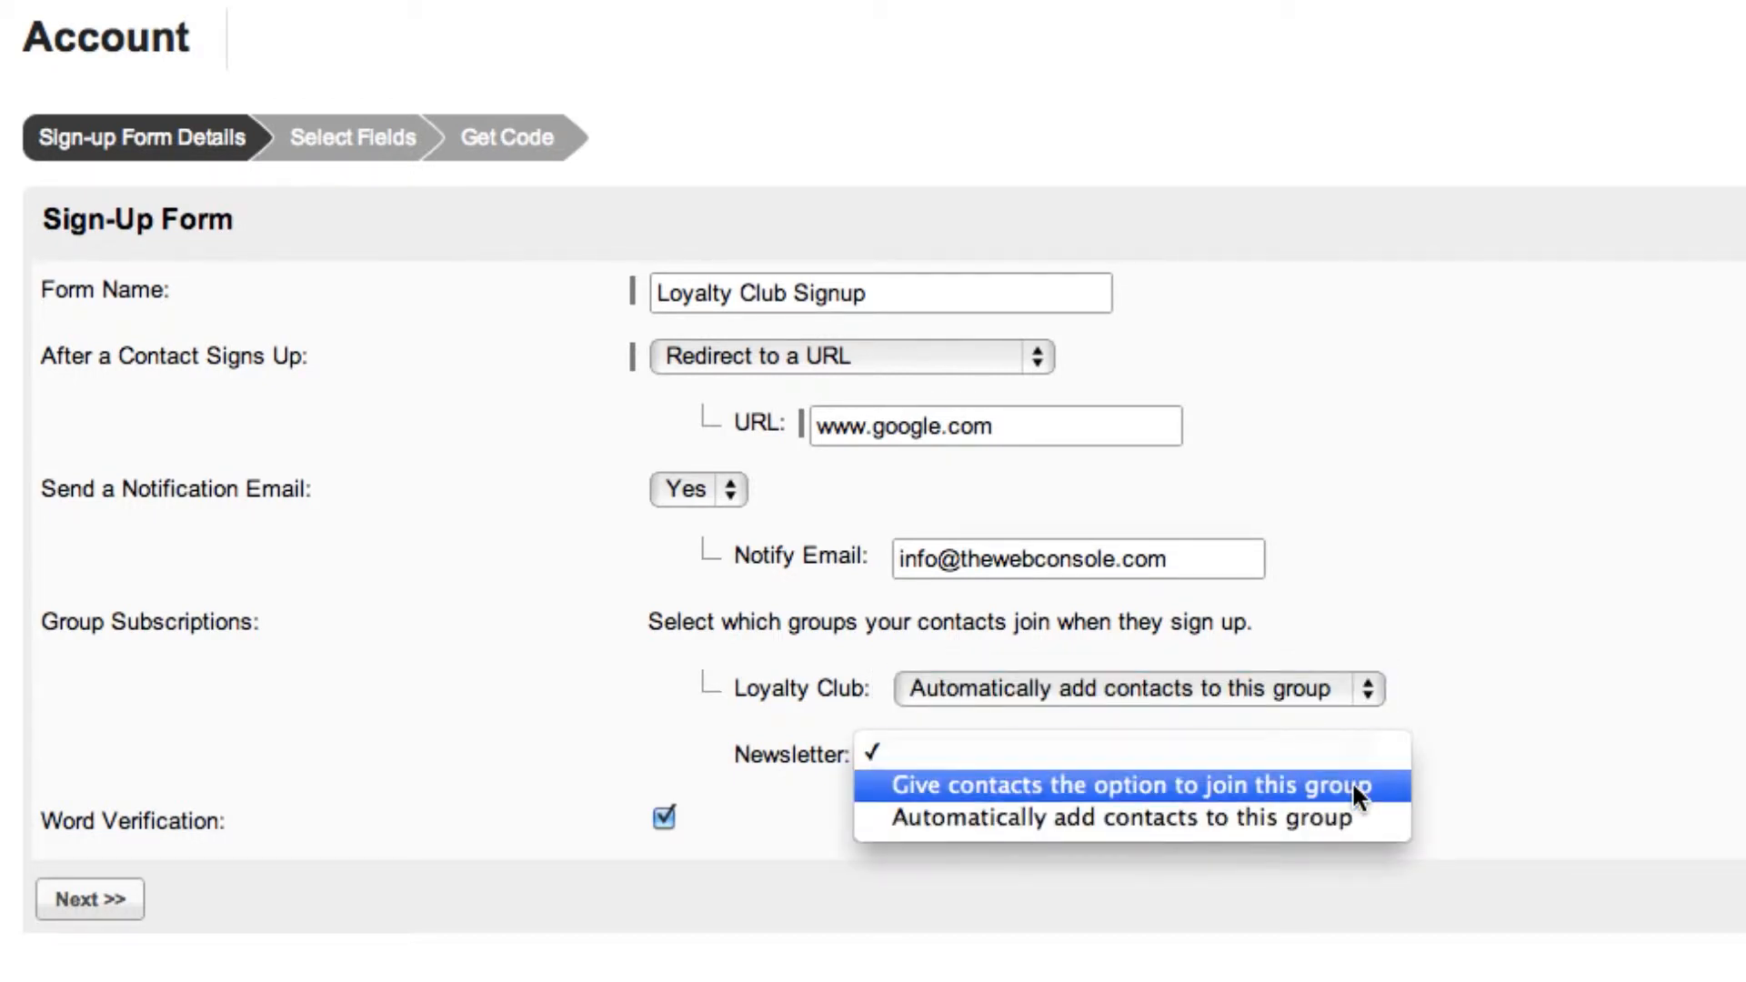
pyautogui.click(1355, 787)
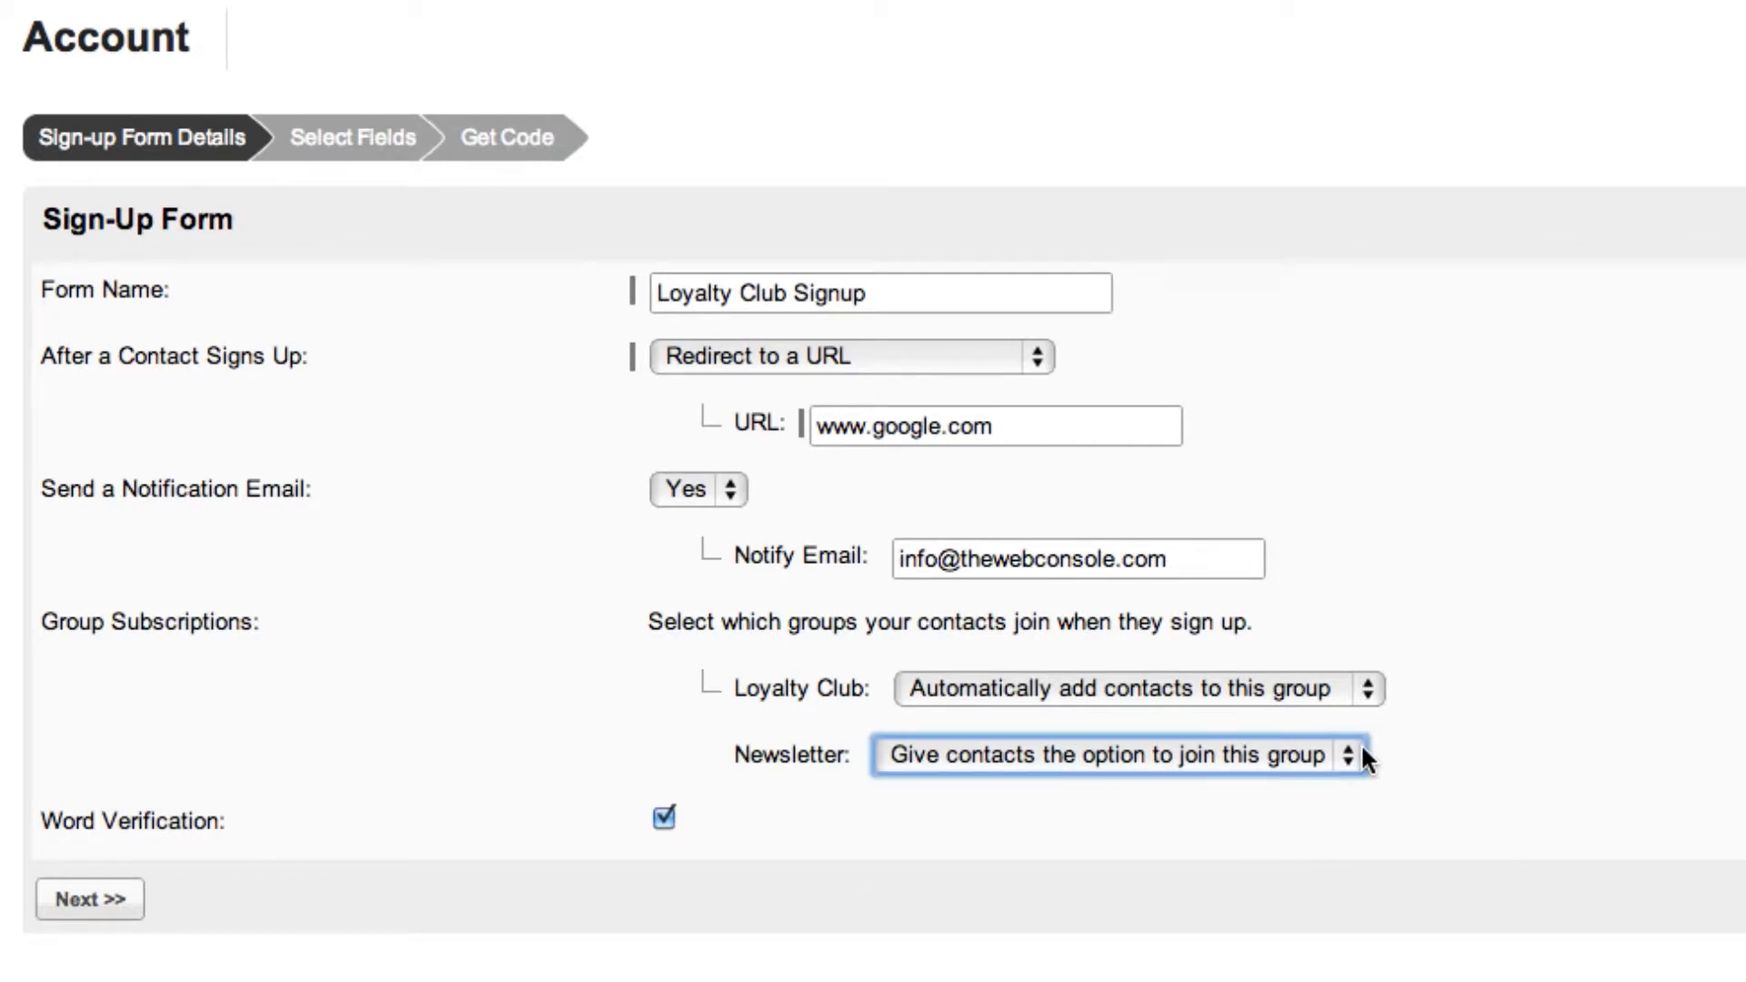
# Fill in the word verification characters shown on the website's sign-up form and submit the subscription.
pyautogui.moveTo(644, 804)
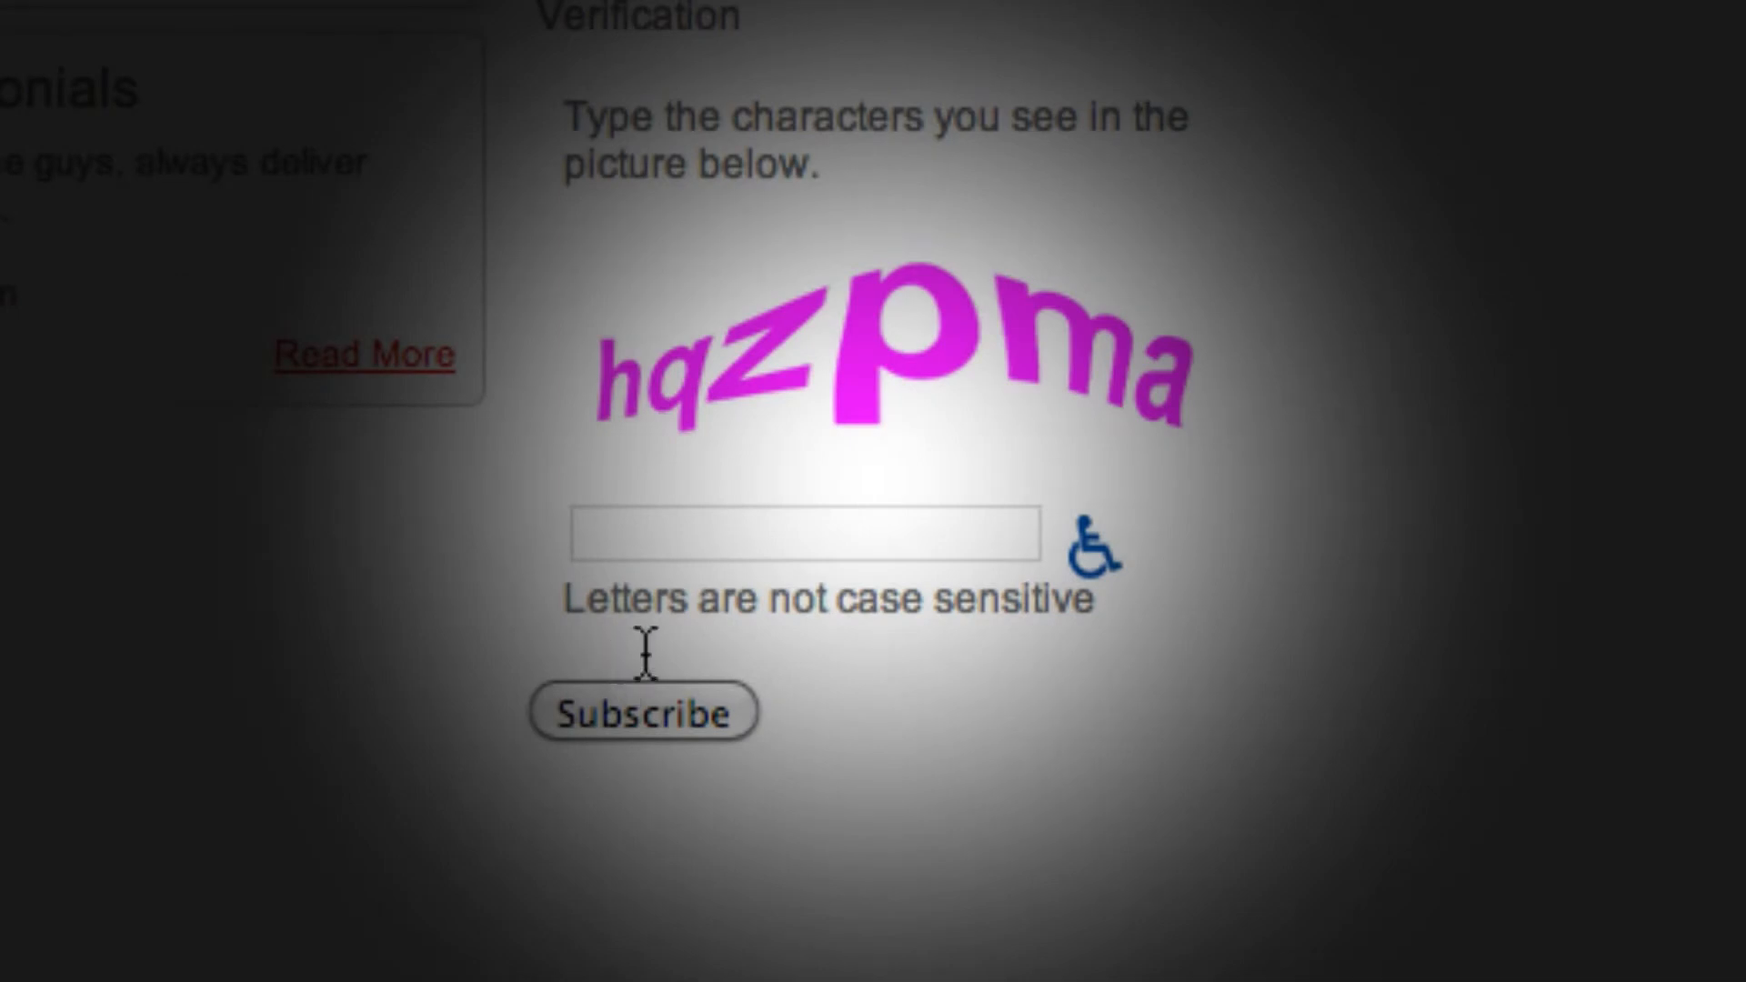
pyautogui.click(758, 543)
pyautogui.write('hq')
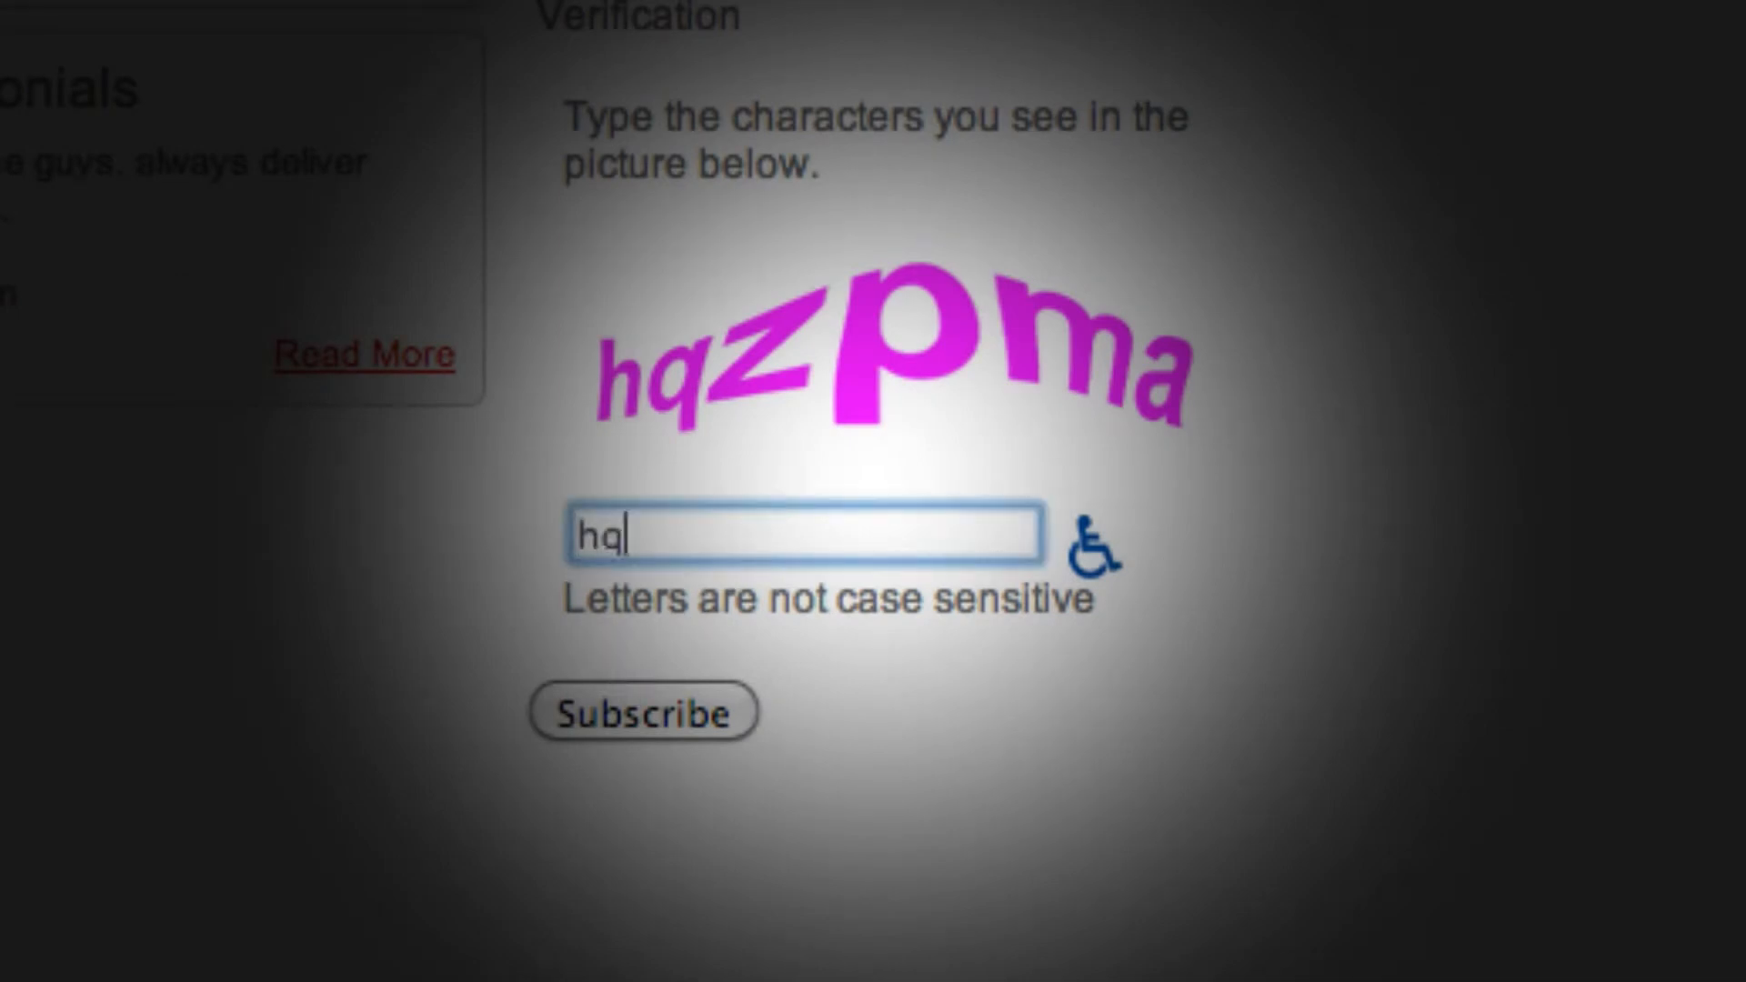
pyautogui.write('zpma')
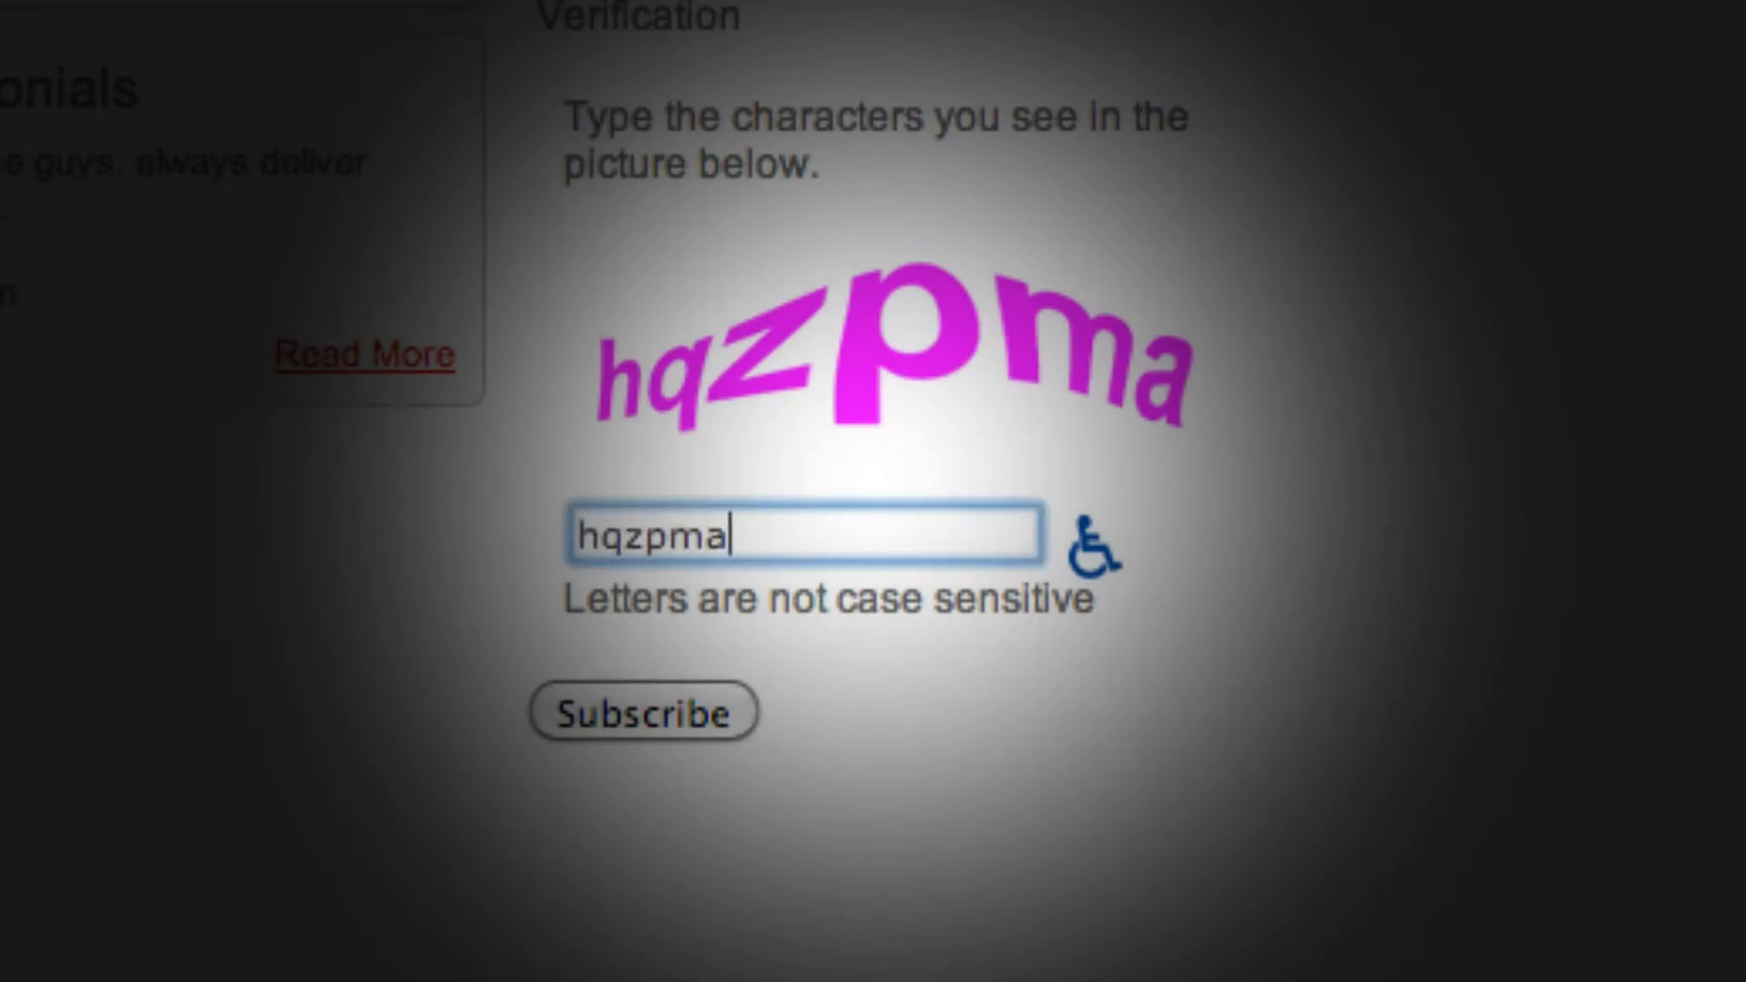
pyautogui.click(690, 706)
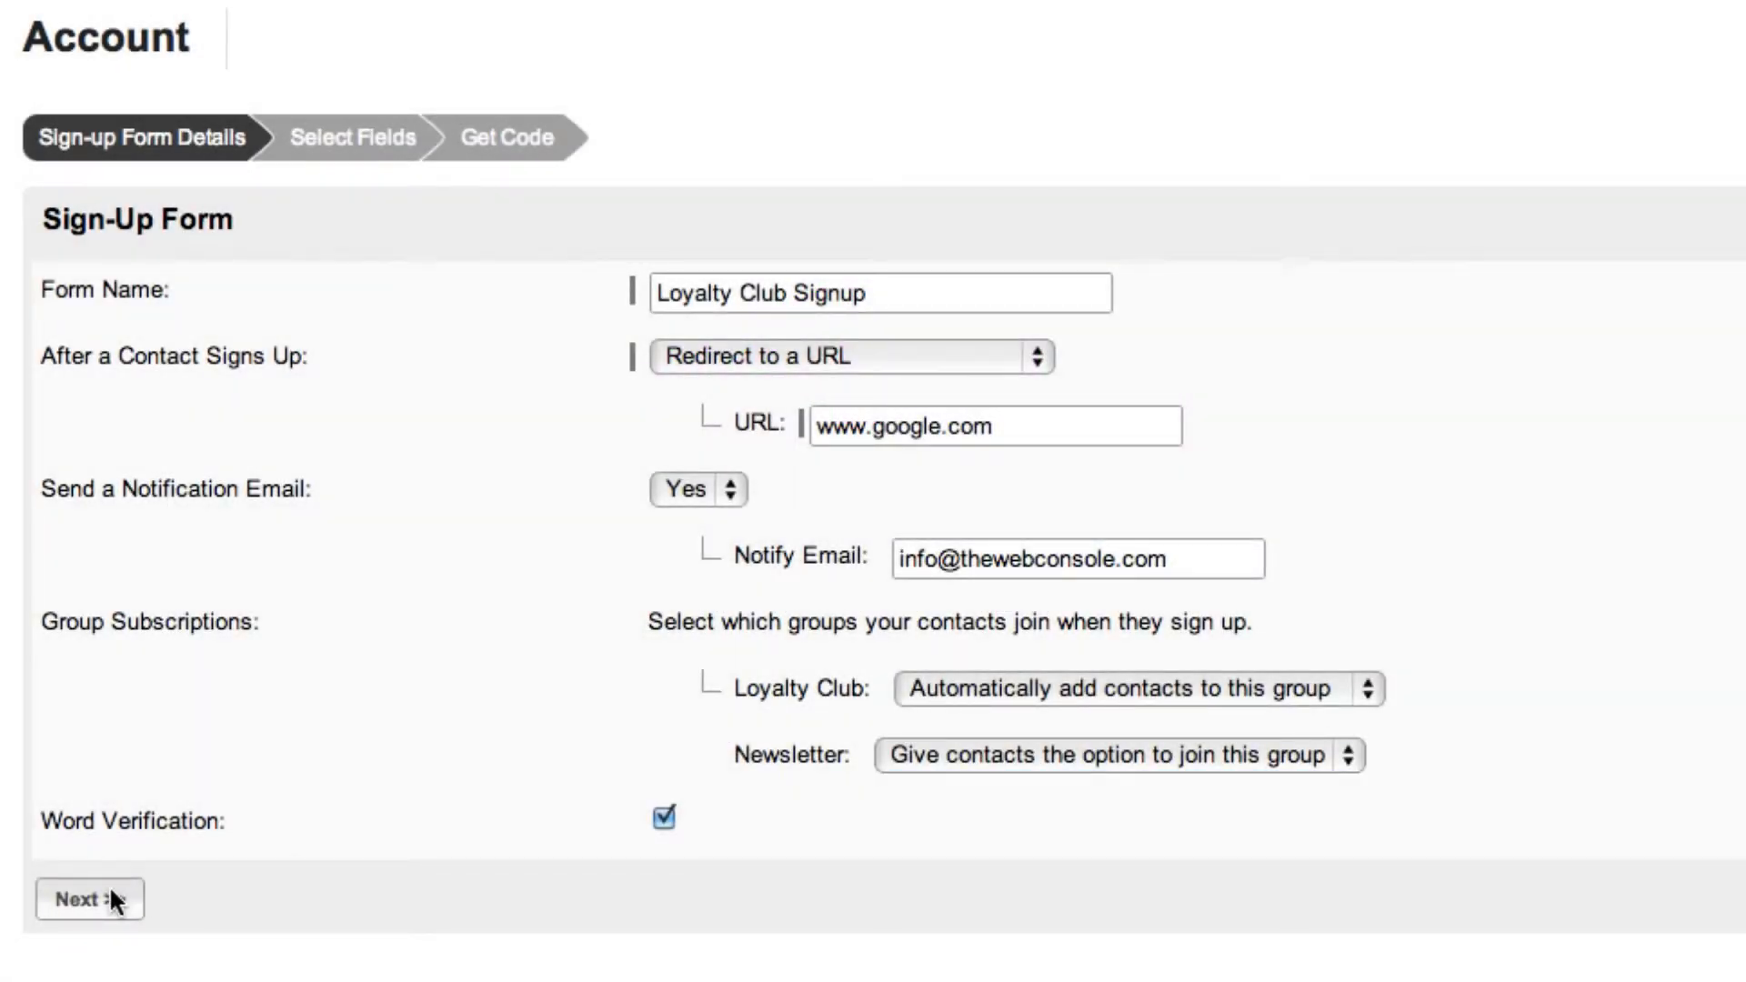
# Delete the Mobile Number, Company and Password fields from the sign-up form's field list and continue to the form code.
pyautogui.click(91, 900)
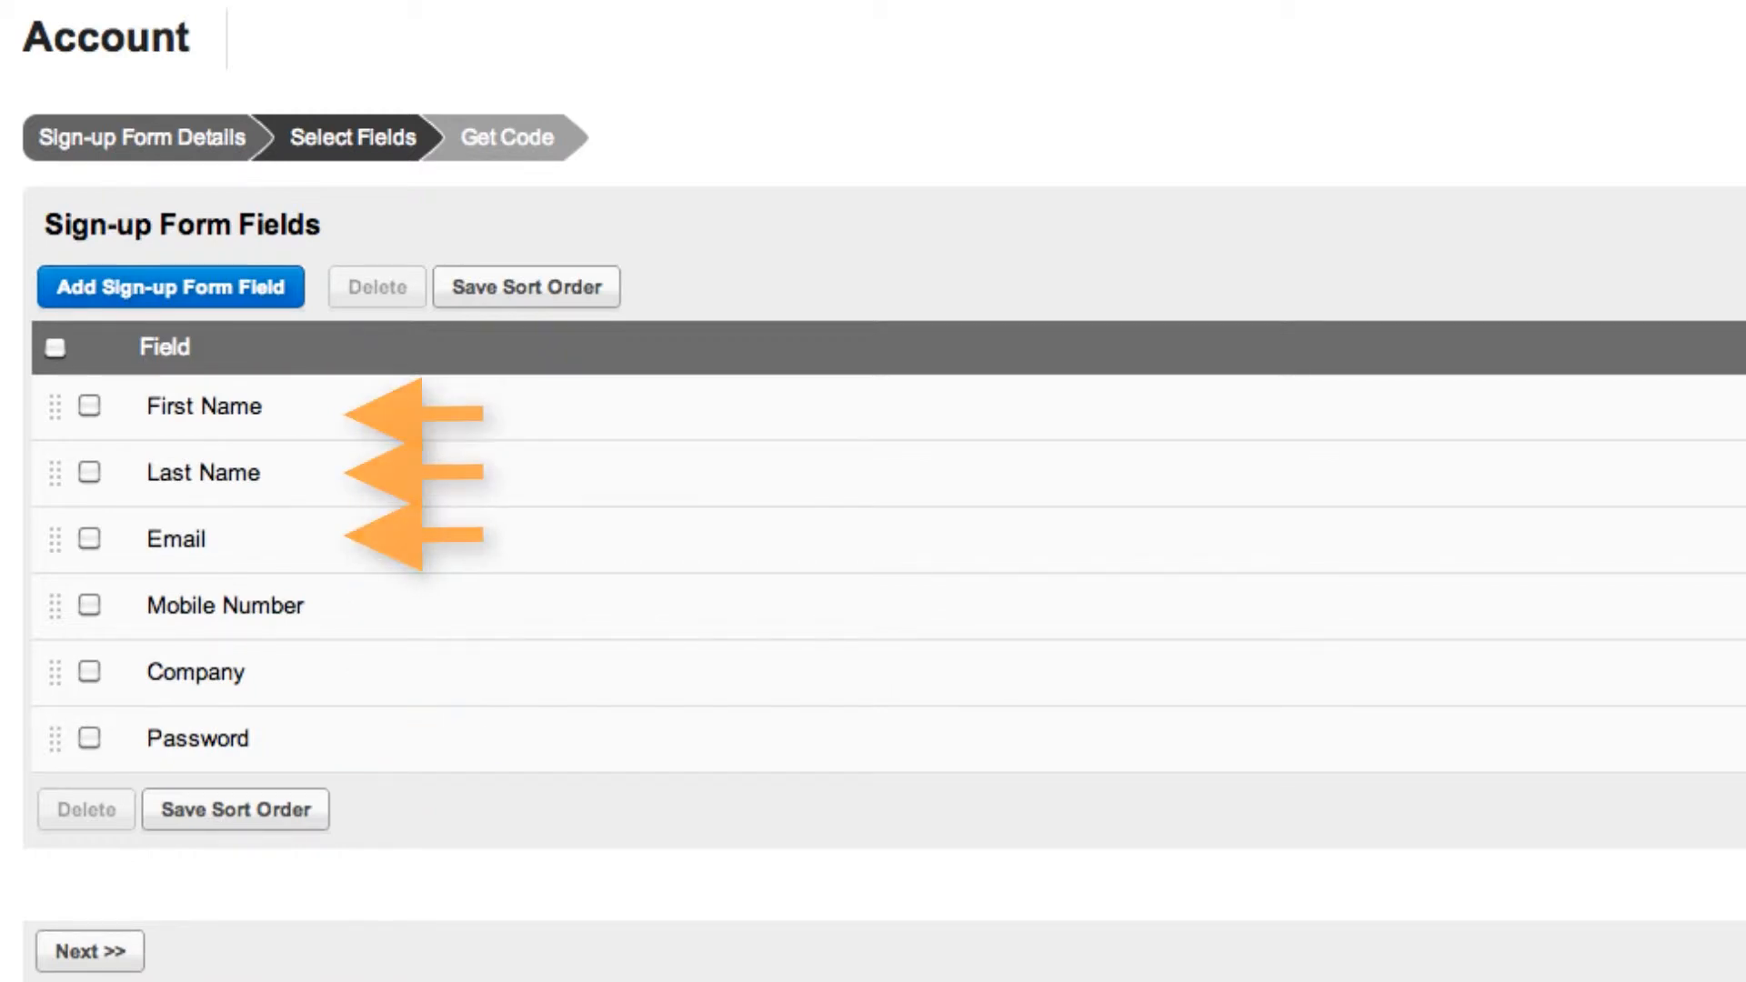
pyautogui.click(89, 603)
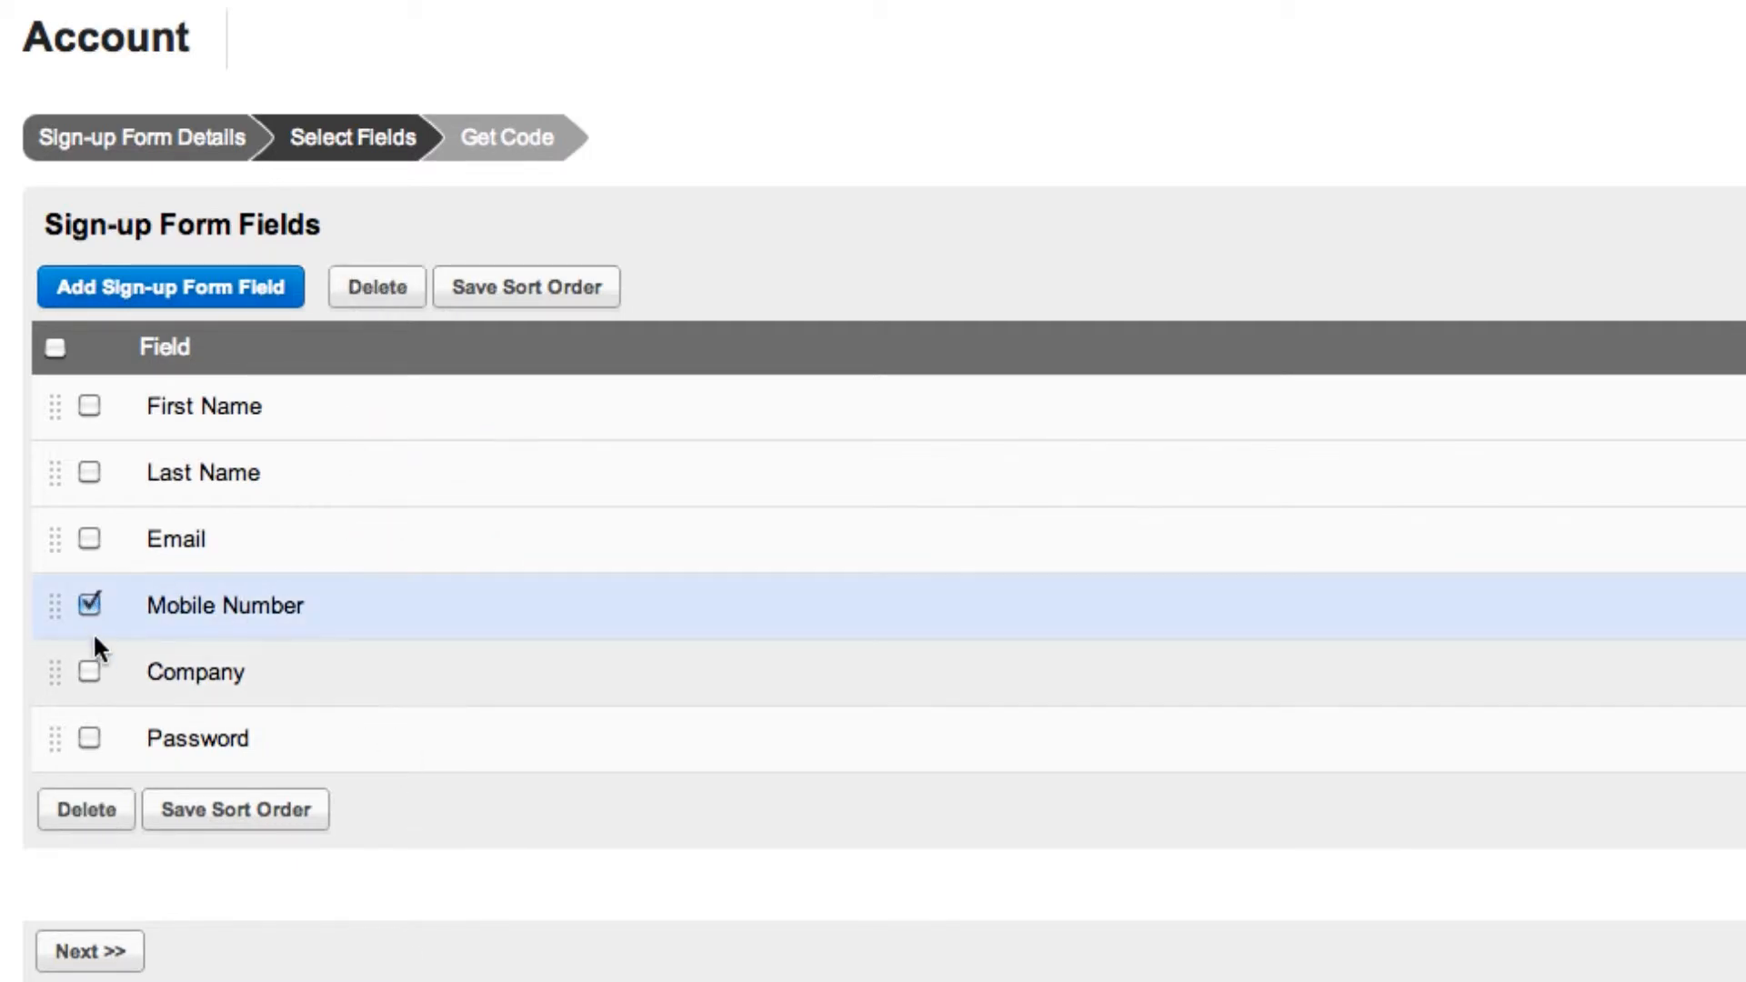
pyautogui.click(89, 672)
pyautogui.click(89, 737)
pyautogui.click(87, 810)
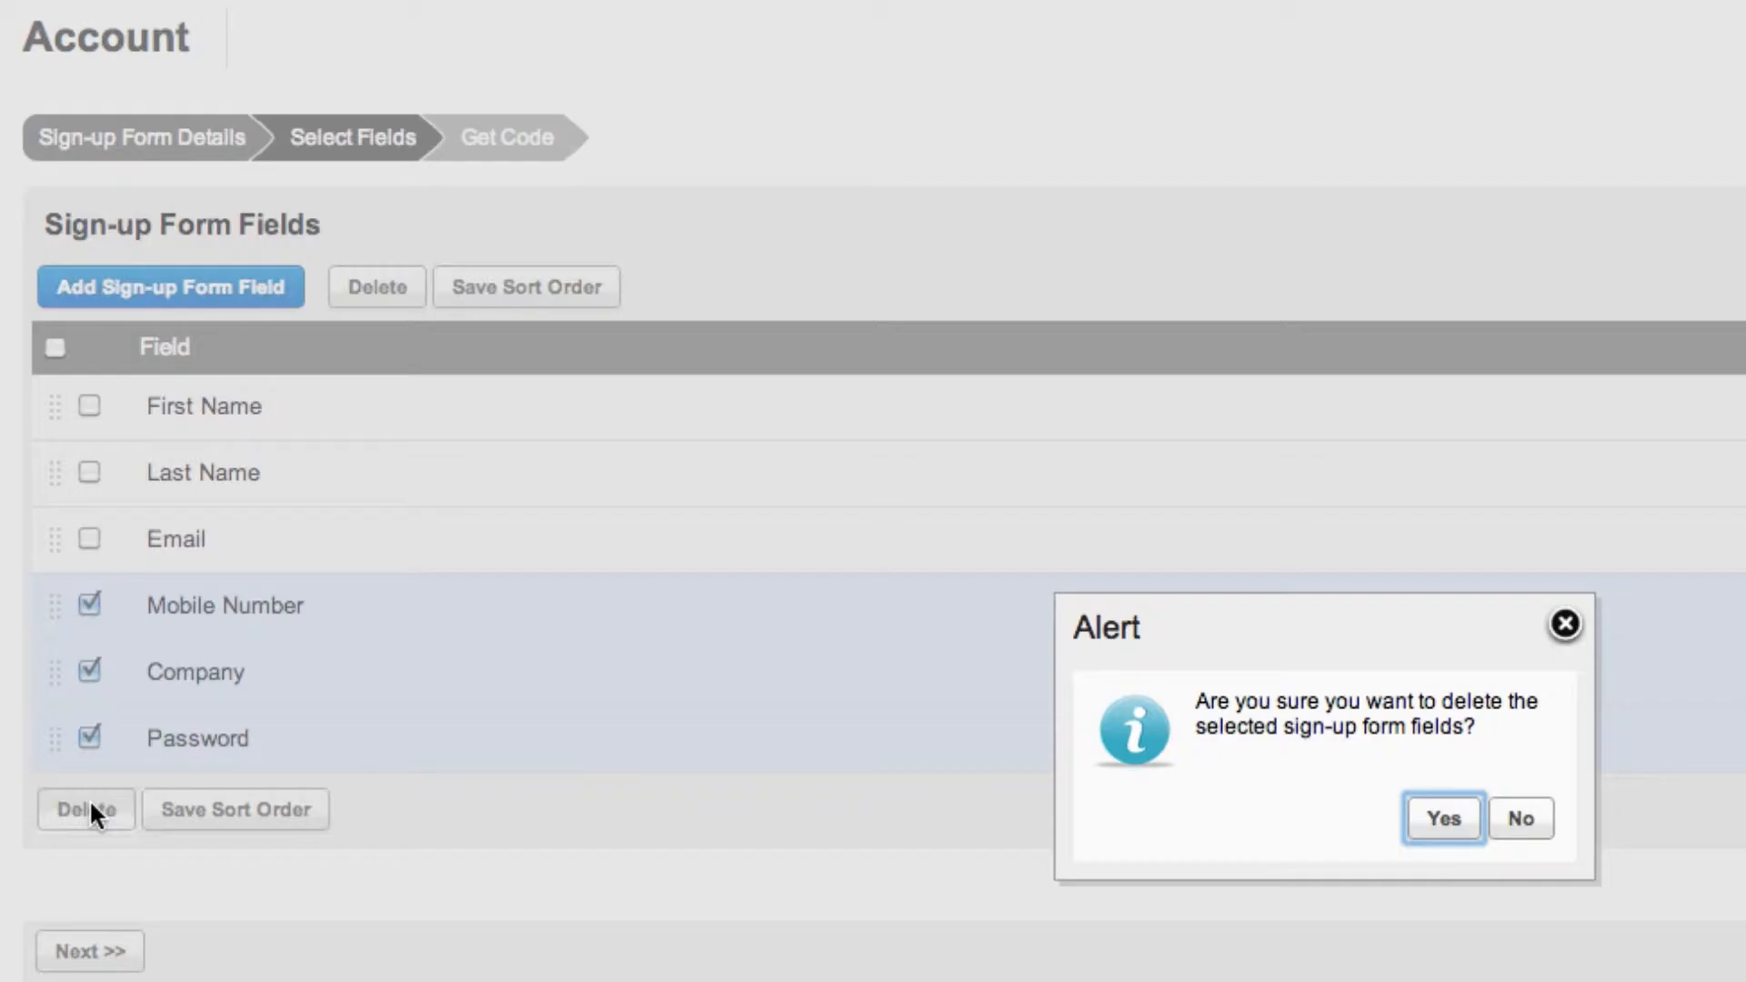
pyautogui.click(1442, 821)
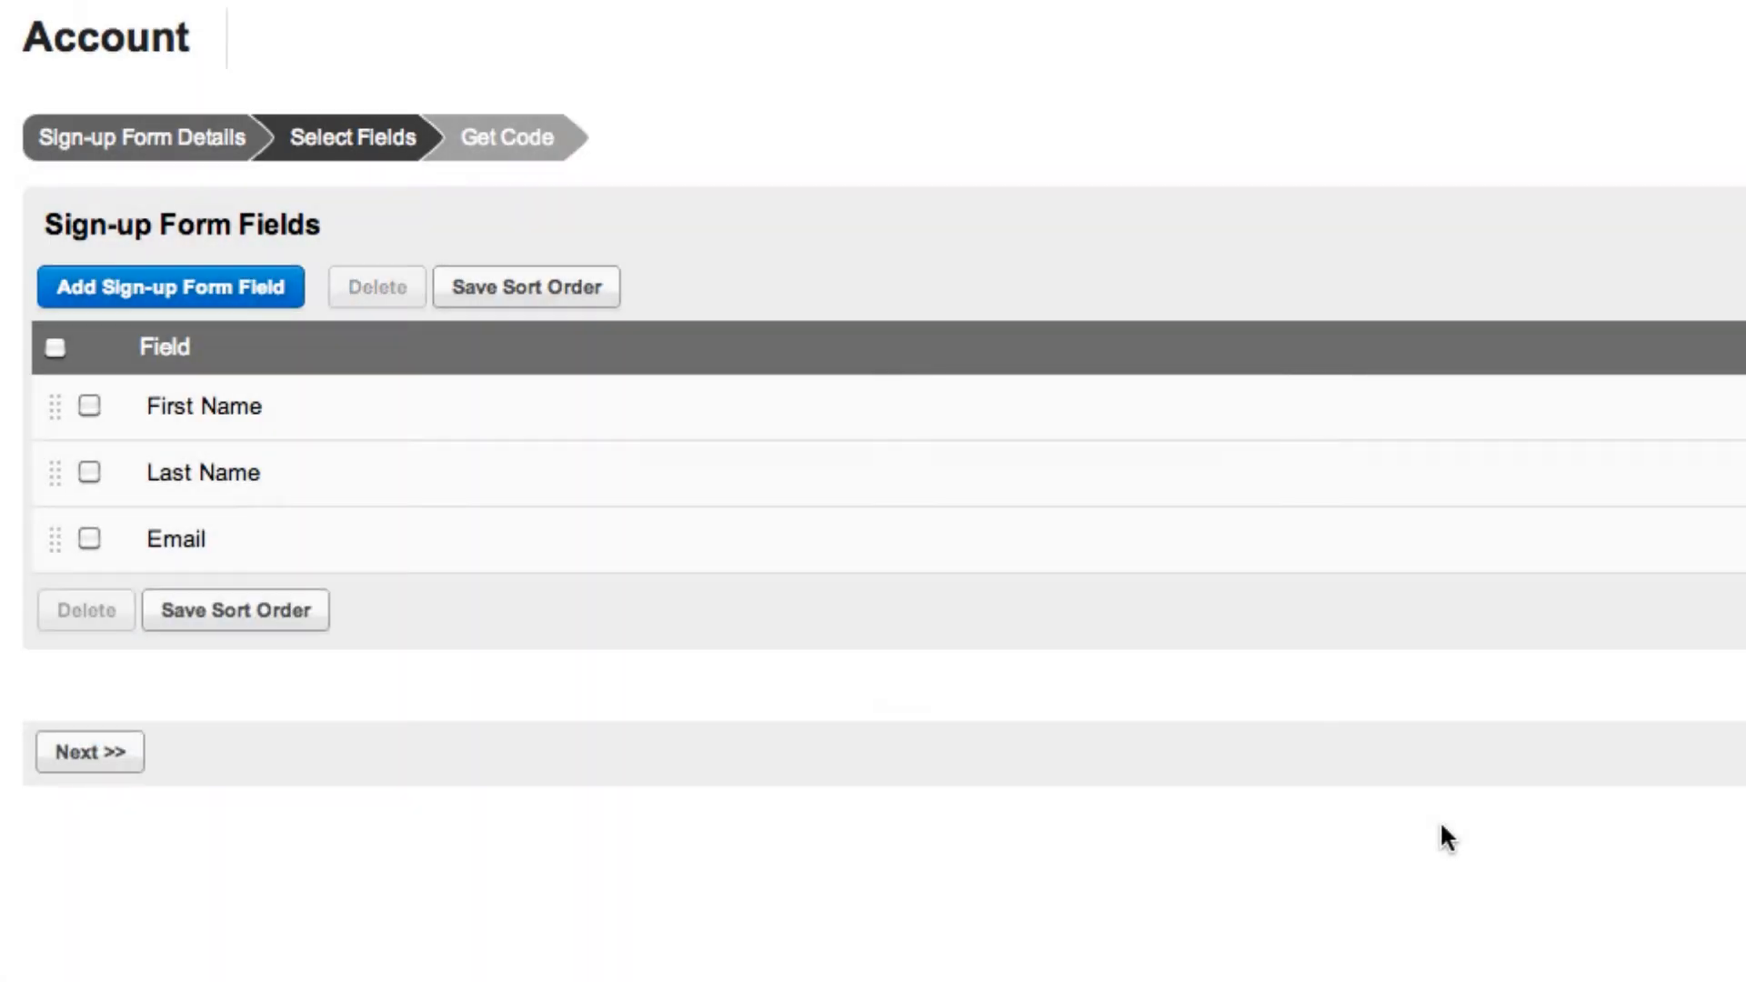
pyautogui.click(80, 751)
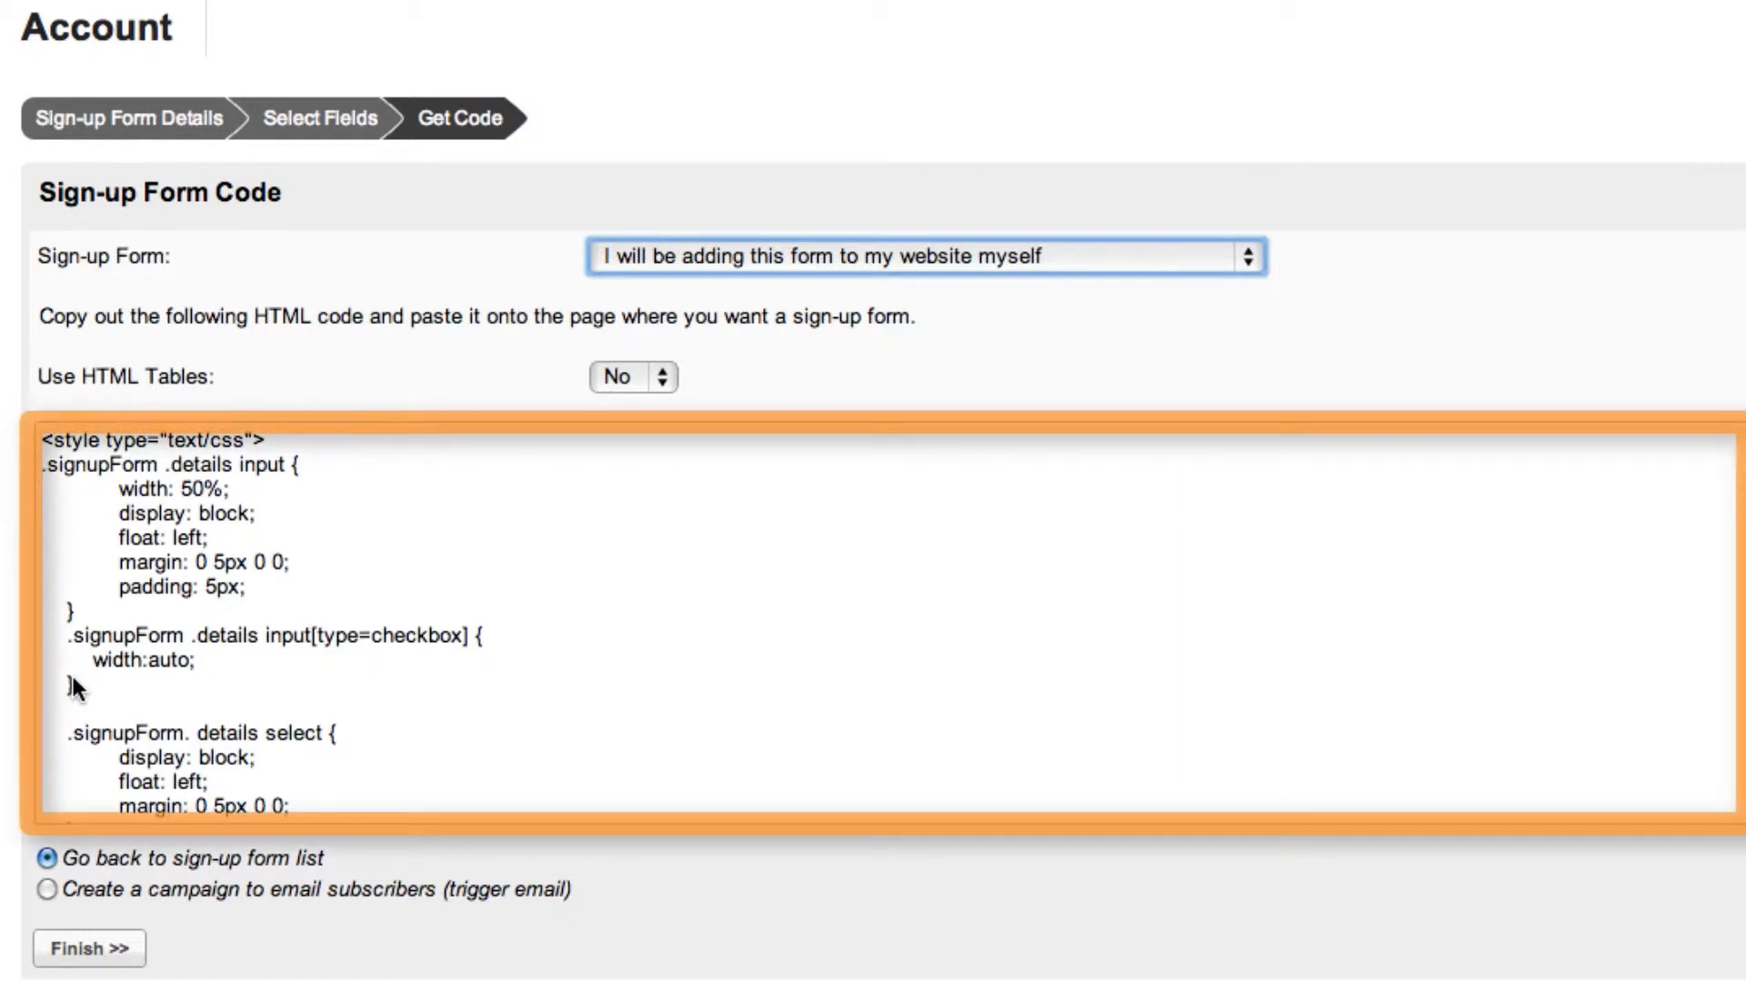
# Preview the code version for emailing instructions to the person who updates the website, and switch back to adding the form myself.
pyautogui.click(998, 260)
pyautogui.click(1001, 284)
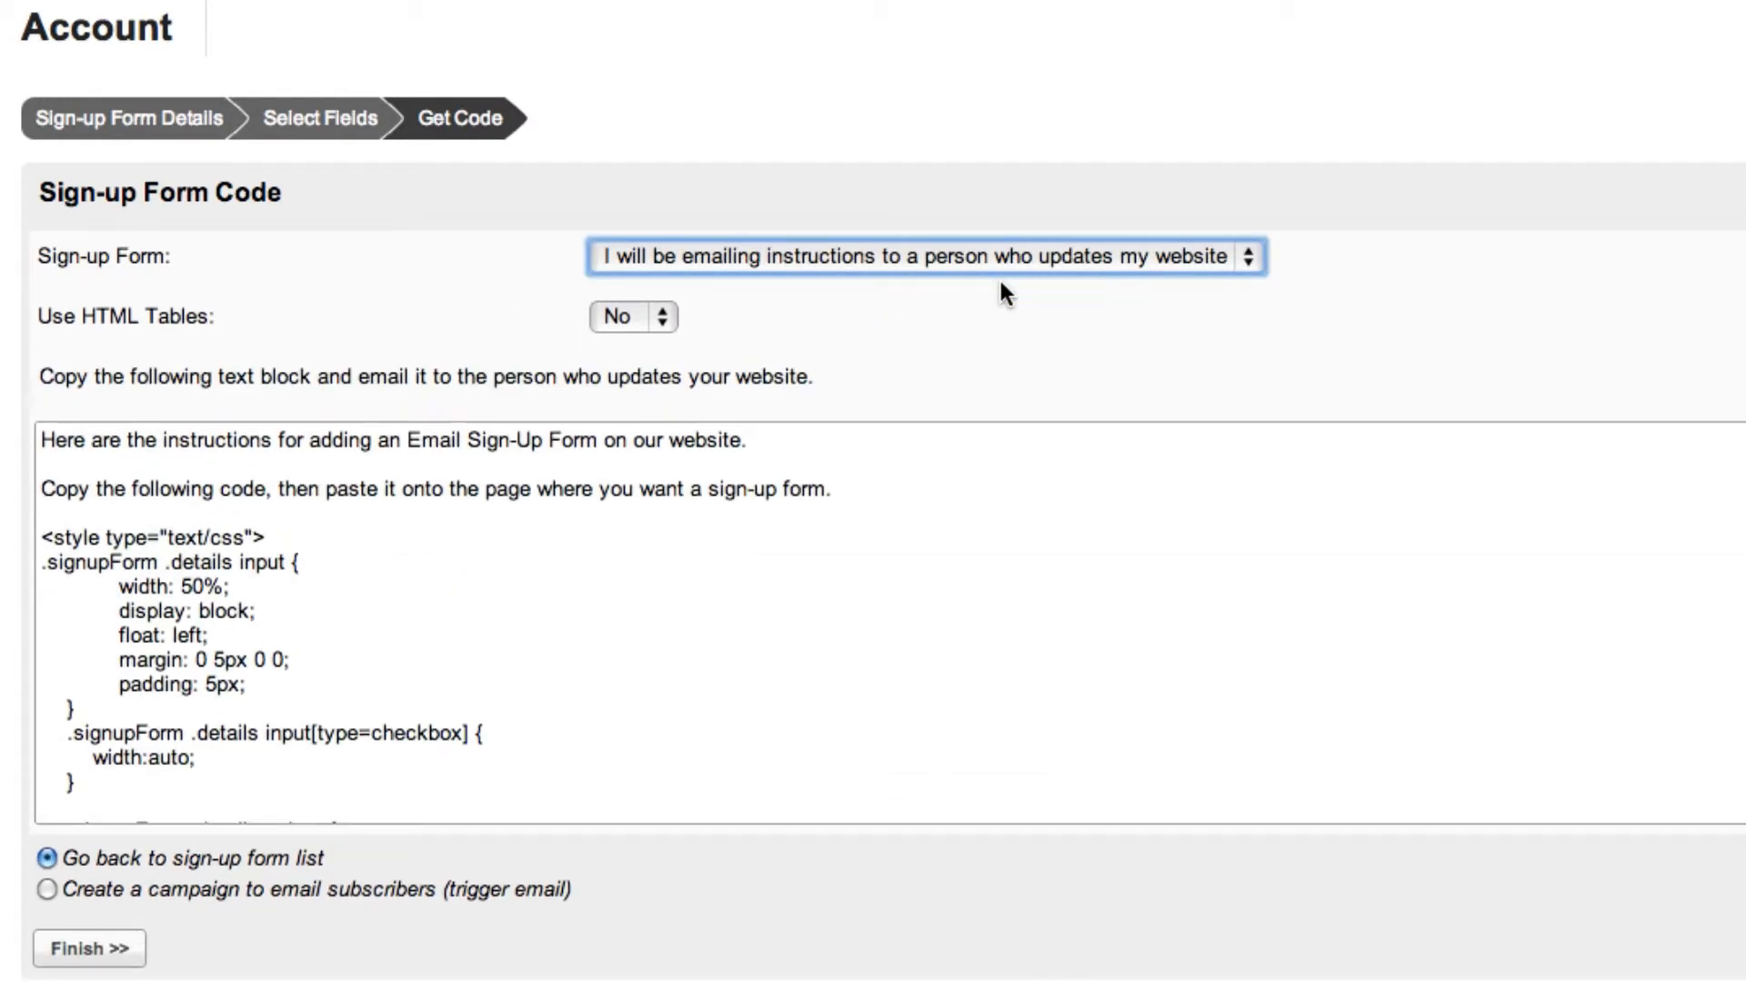
pyautogui.click(1000, 257)
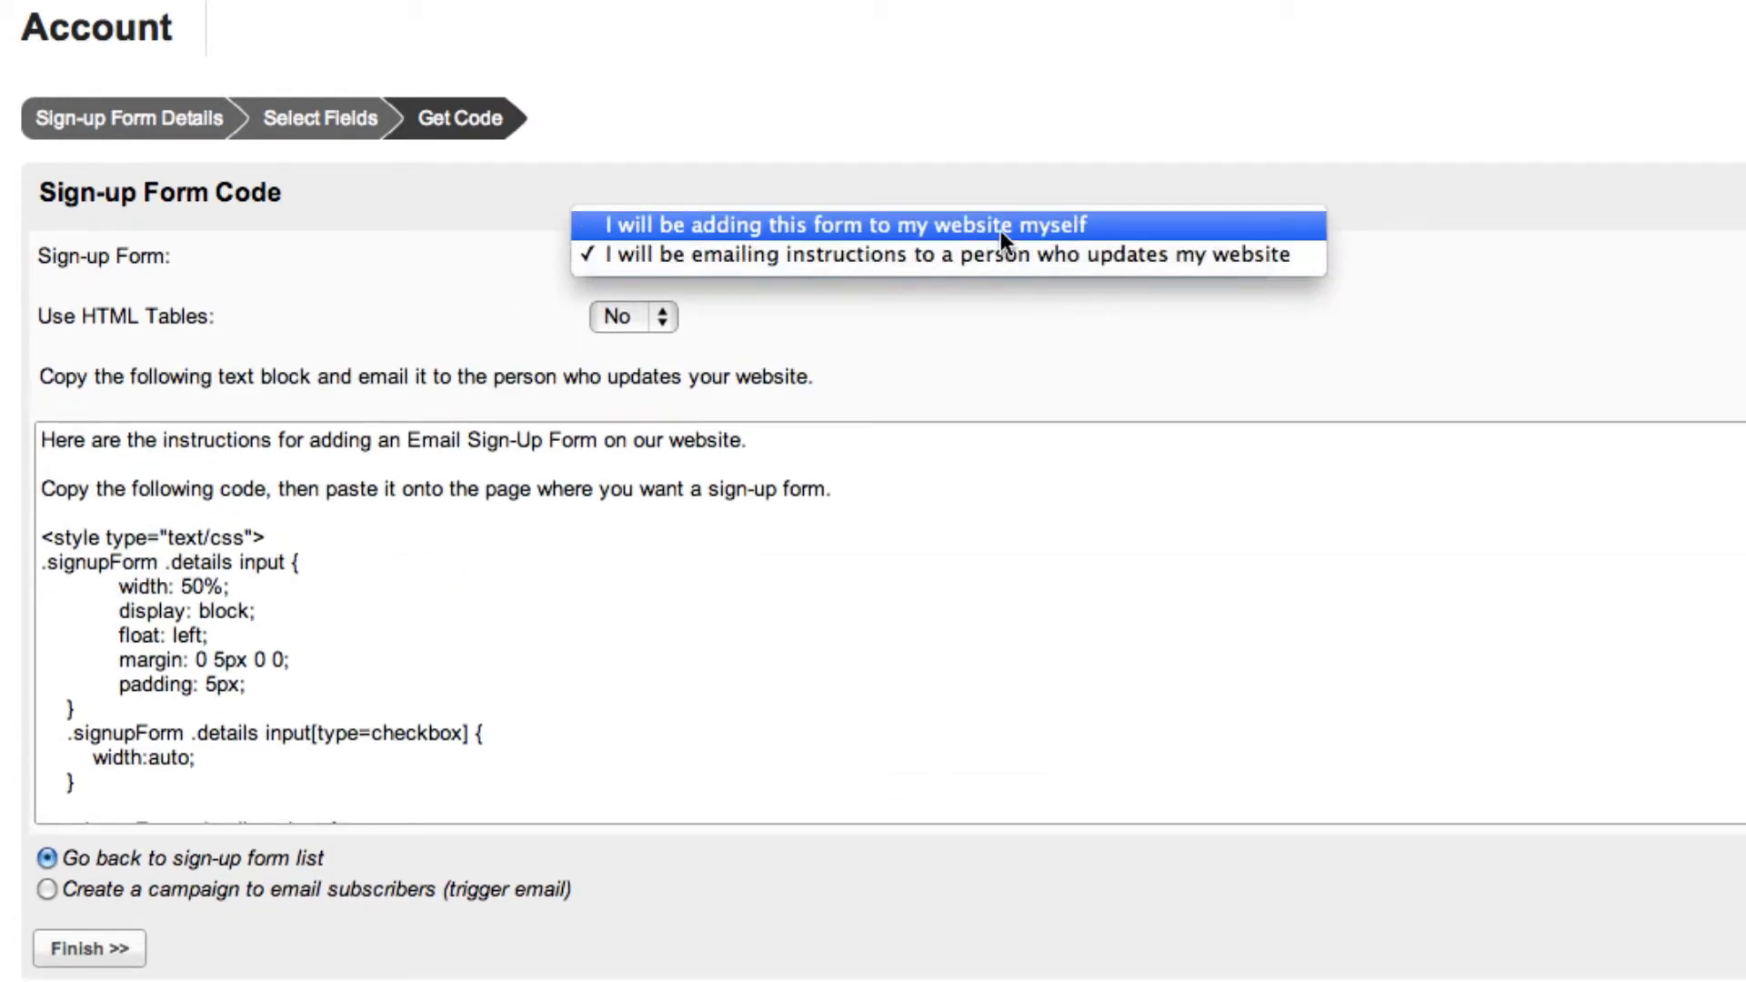
pyautogui.click(1000, 231)
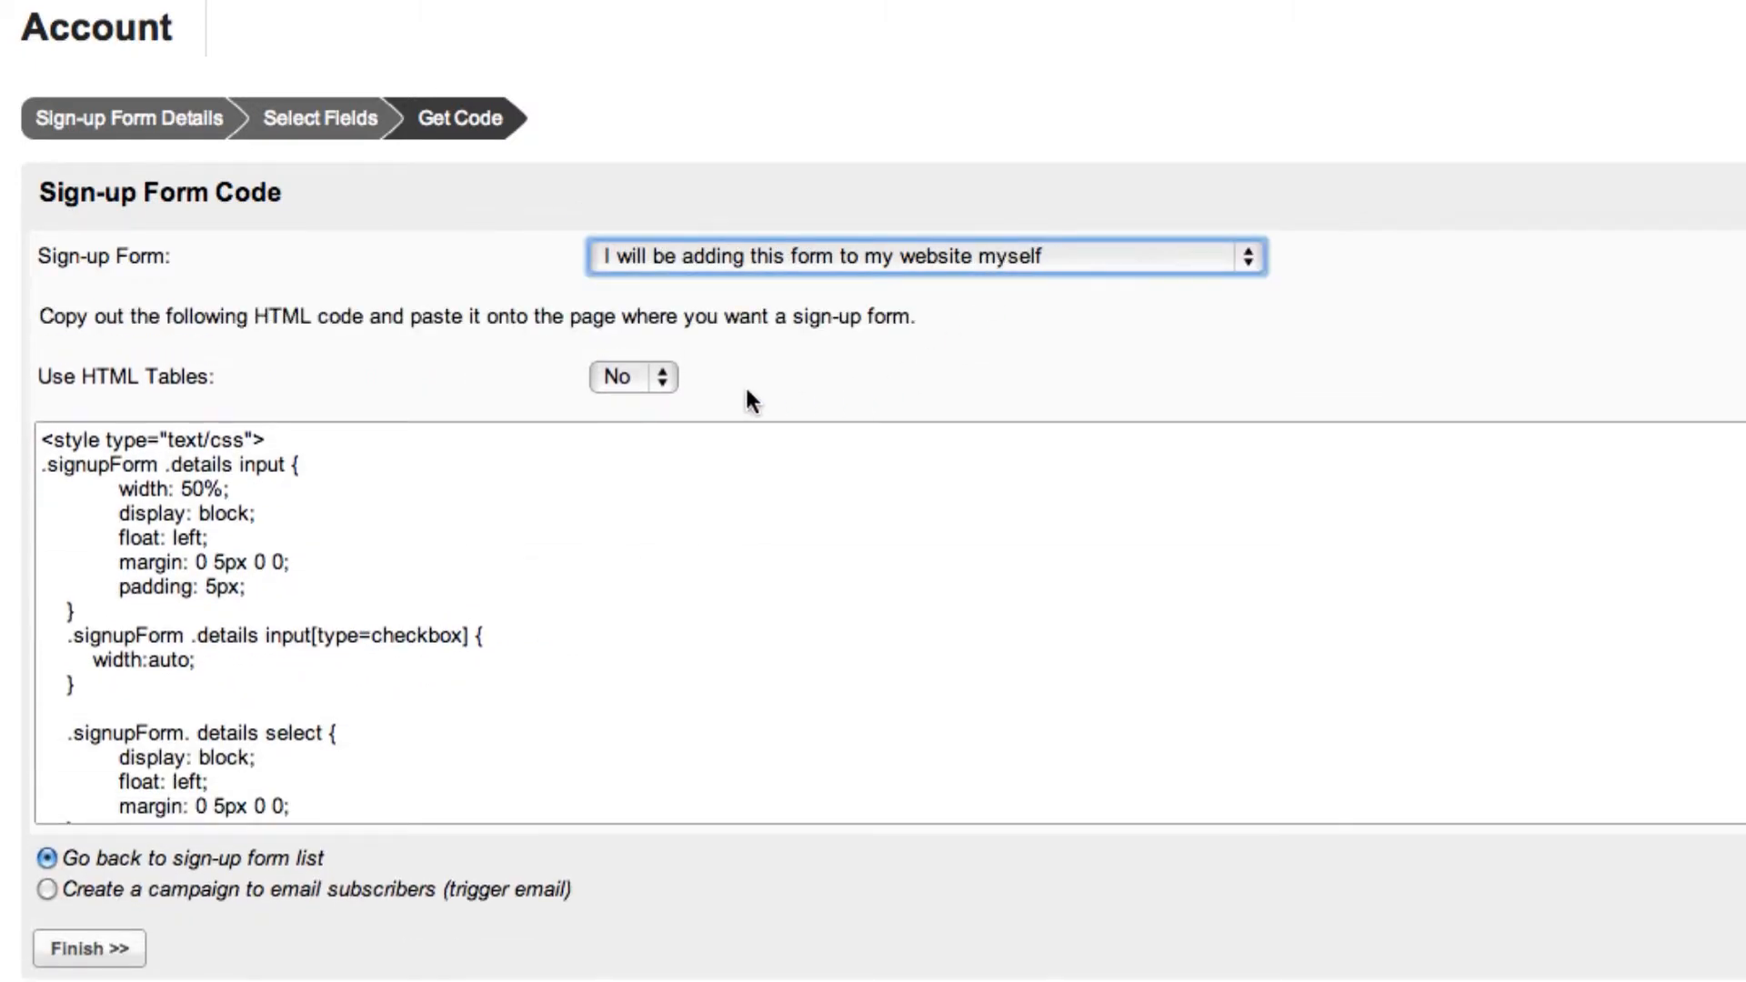
# Preview the sign-up form code with HTML tables enabled, and set Use HTML Tables back to No.
pyautogui.click(659, 391)
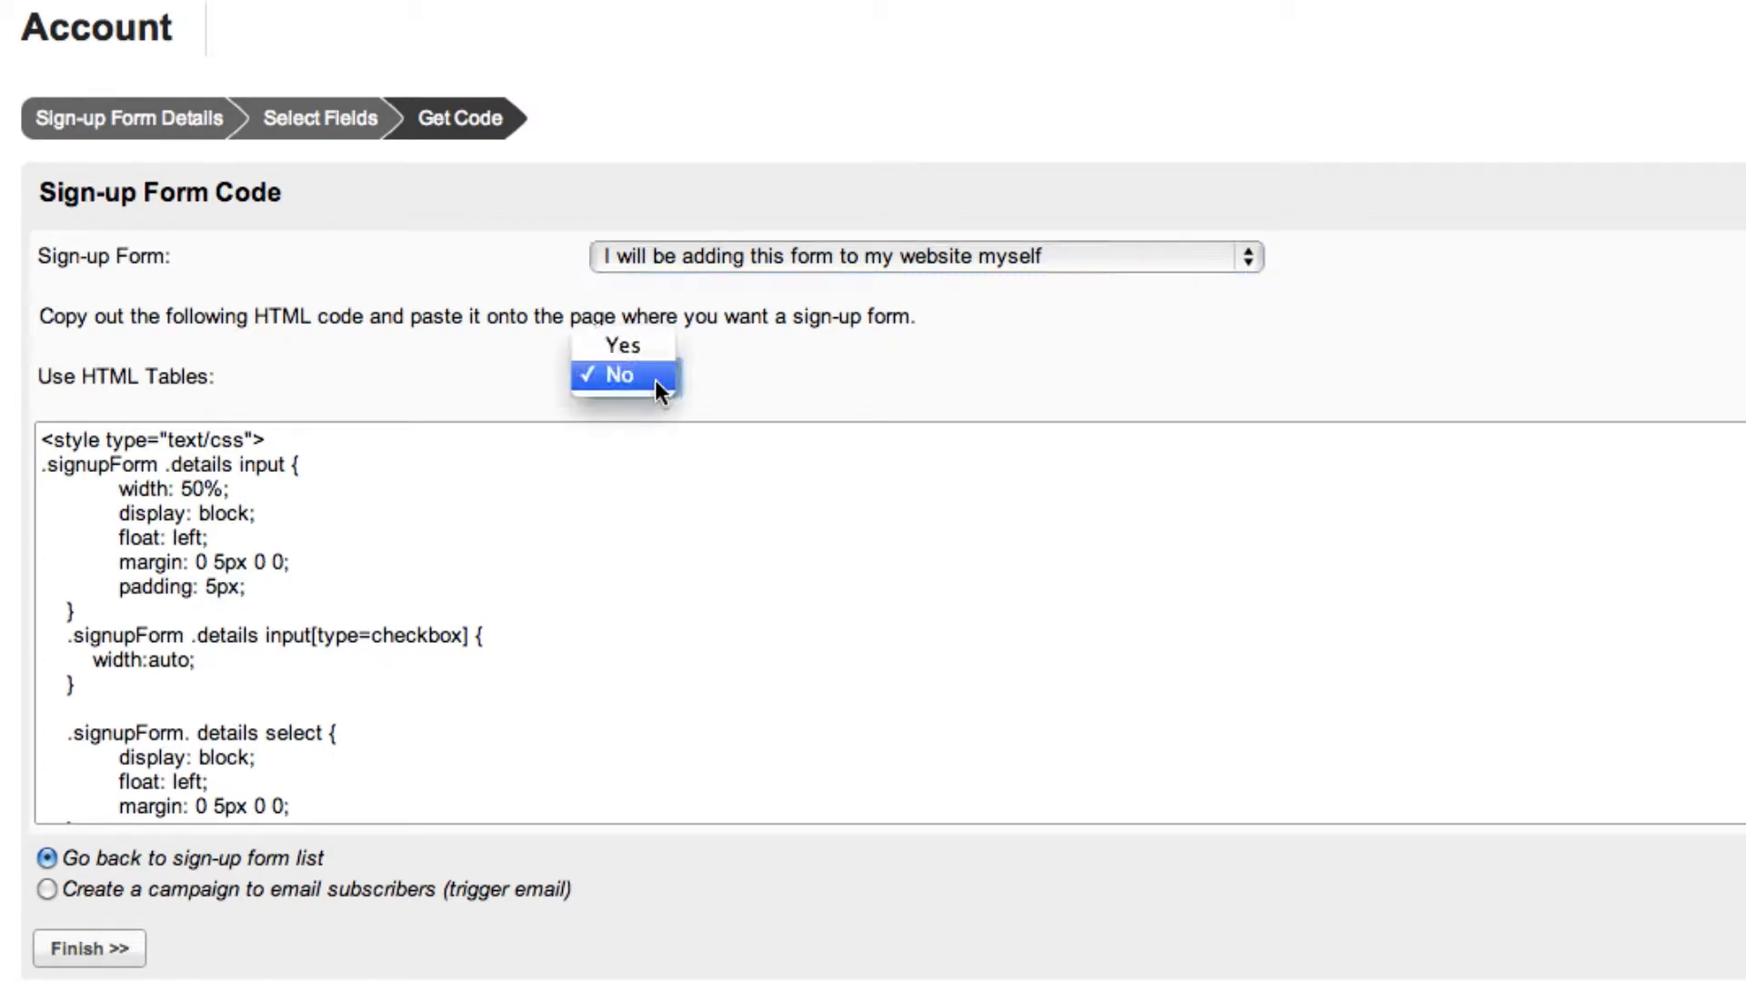
pyautogui.click(655, 350)
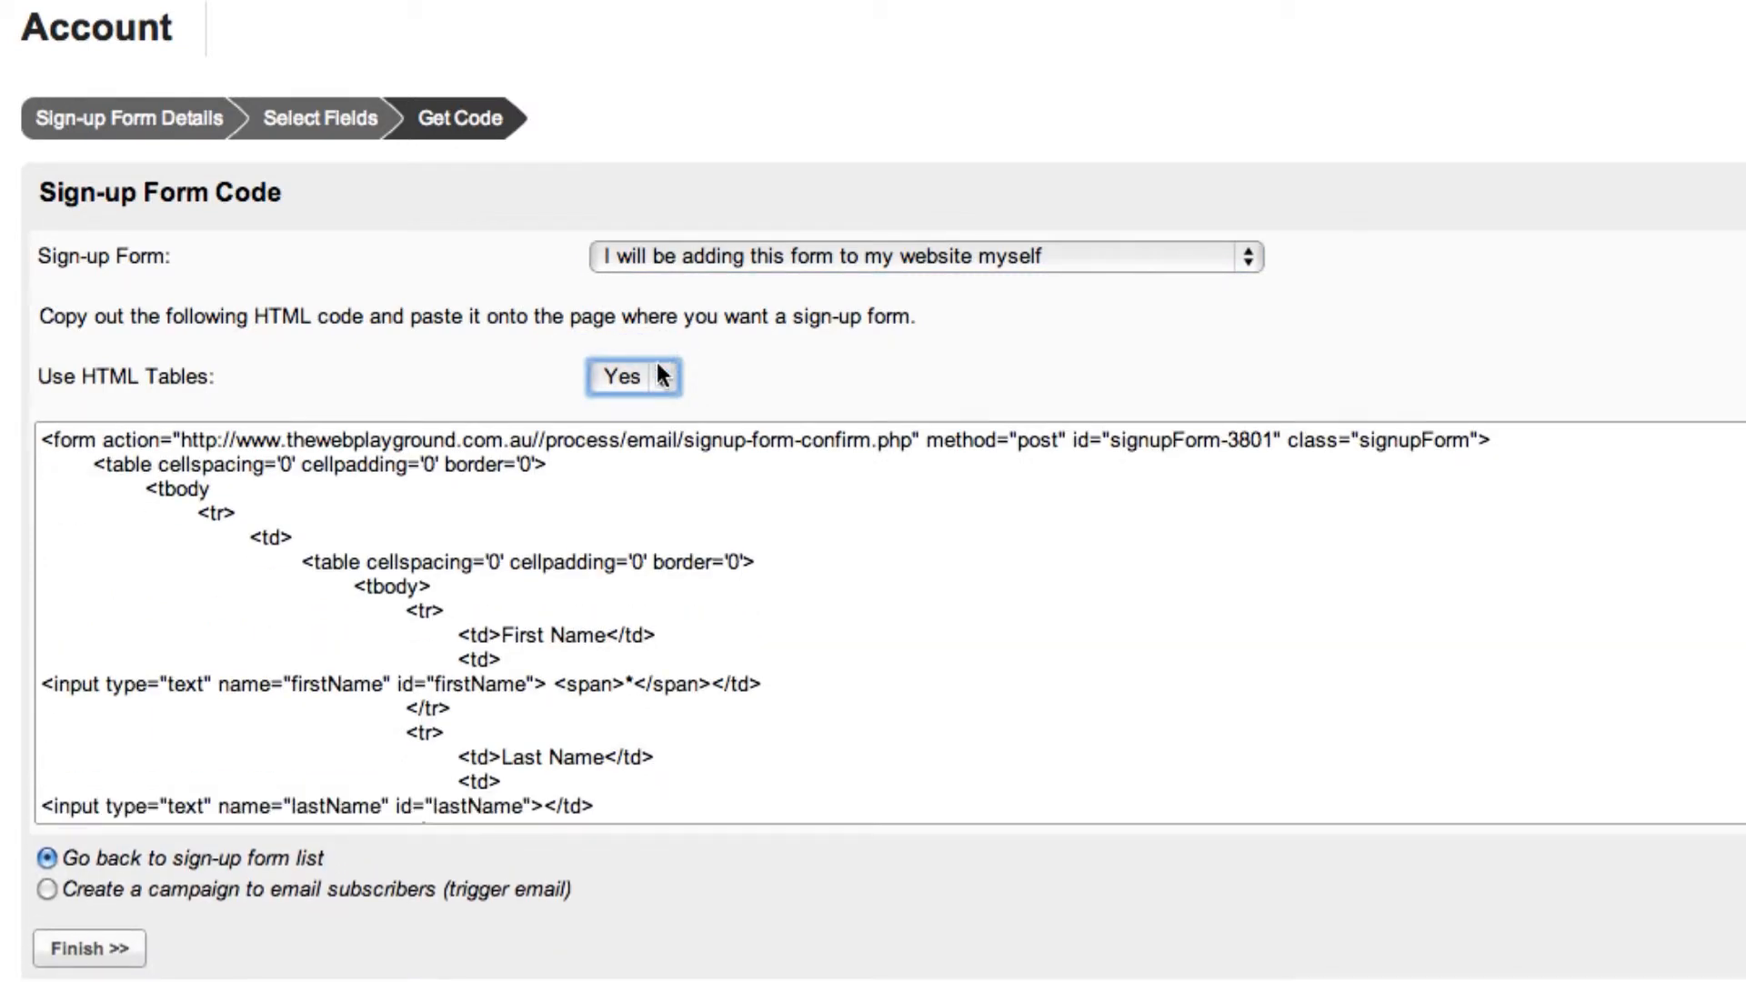
pyautogui.click(659, 369)
pyautogui.click(653, 407)
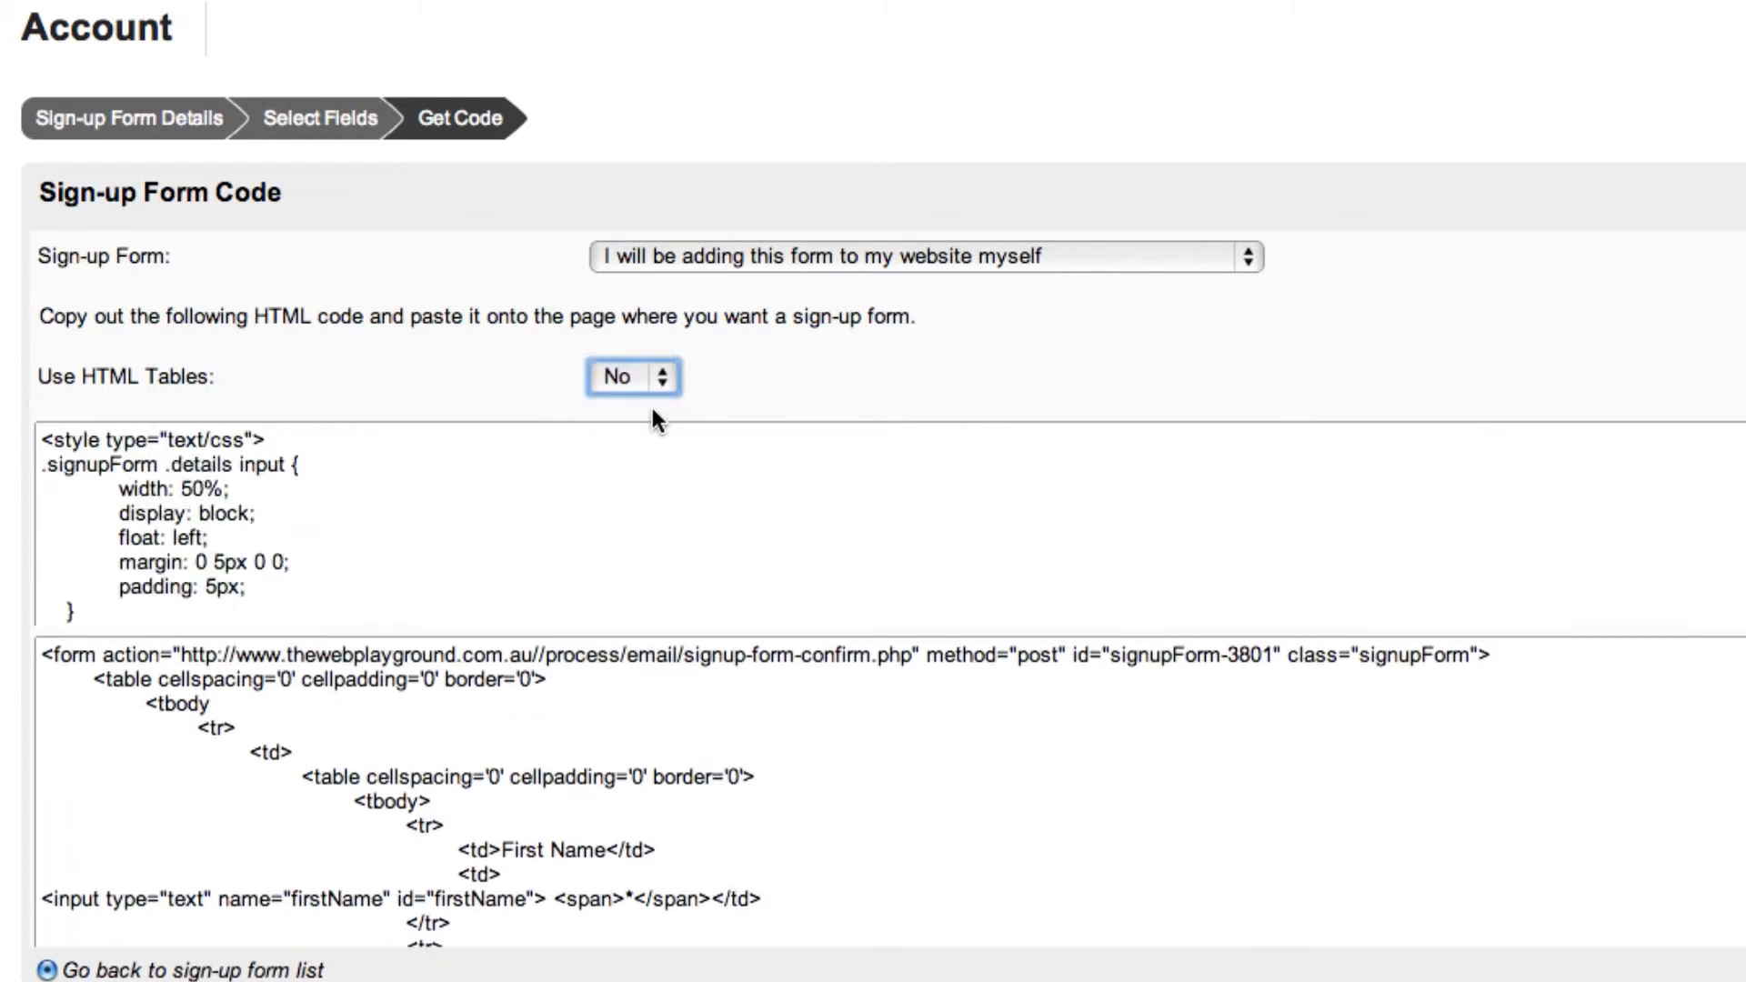
# Copy the complete sign-up form code, finish with the return to the sign-up form list, and agree to save the form.
pyautogui.click(688, 501)
pyautogui.scroll(-1, 689, 506)
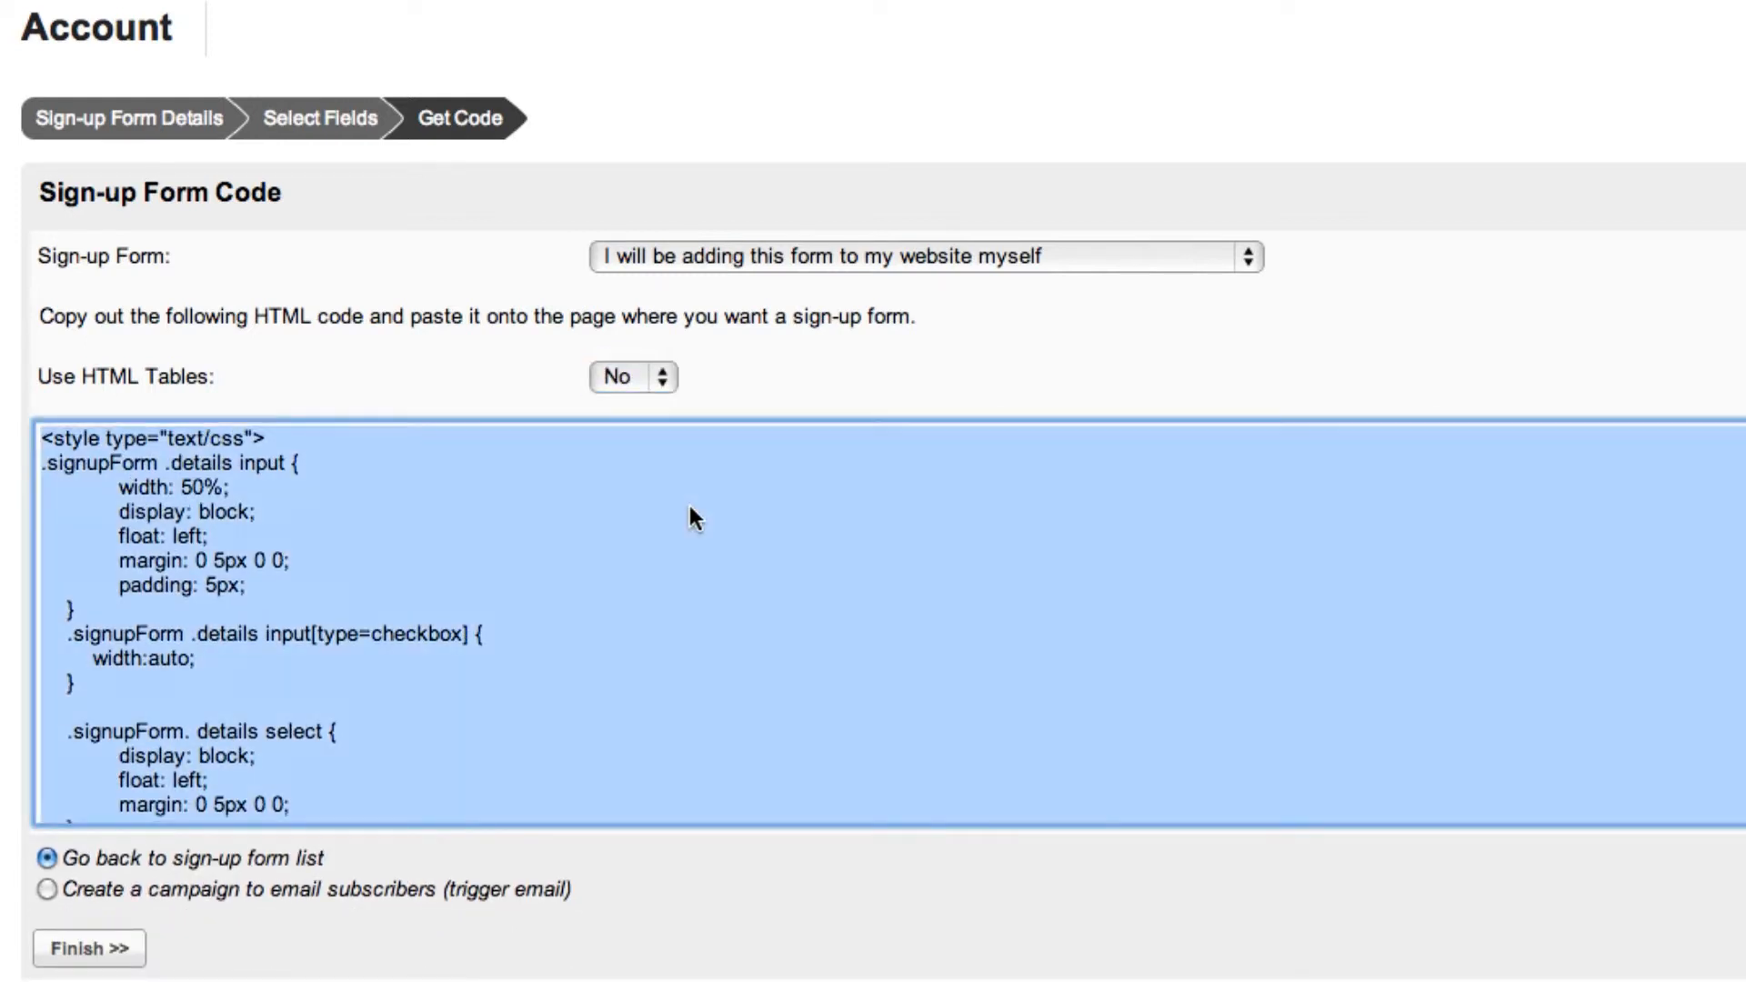
pyautogui.rightClick(689, 506)
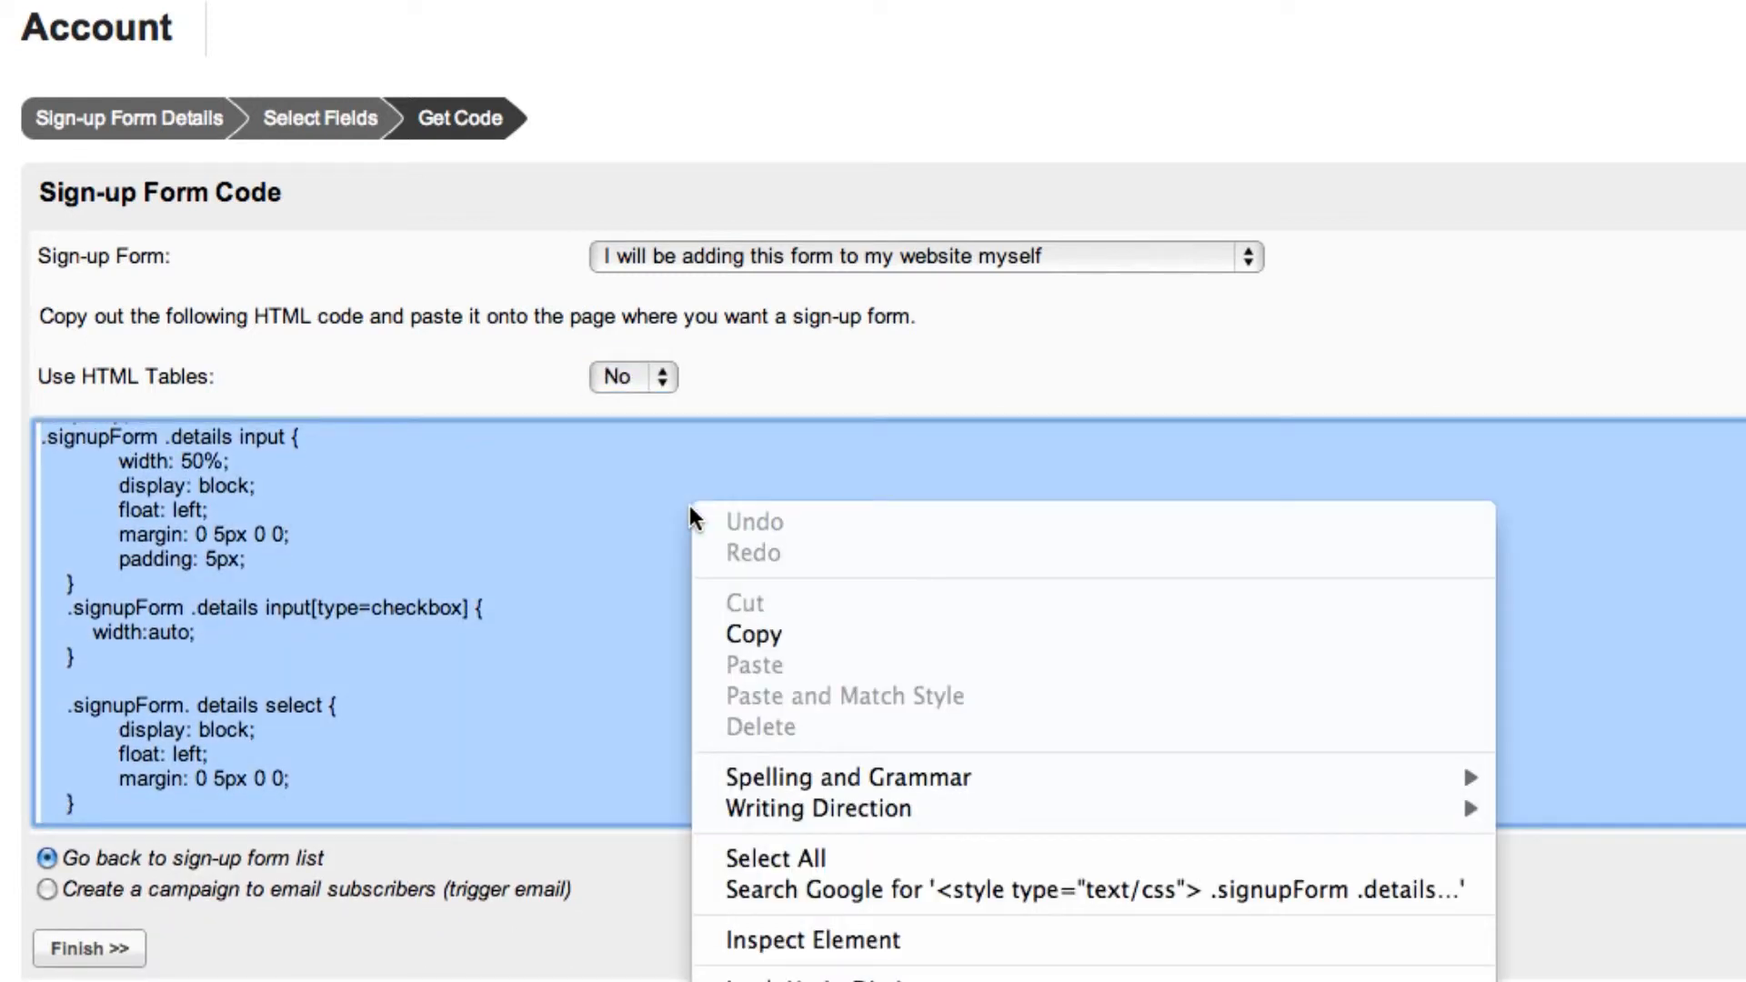
pyautogui.click(754, 636)
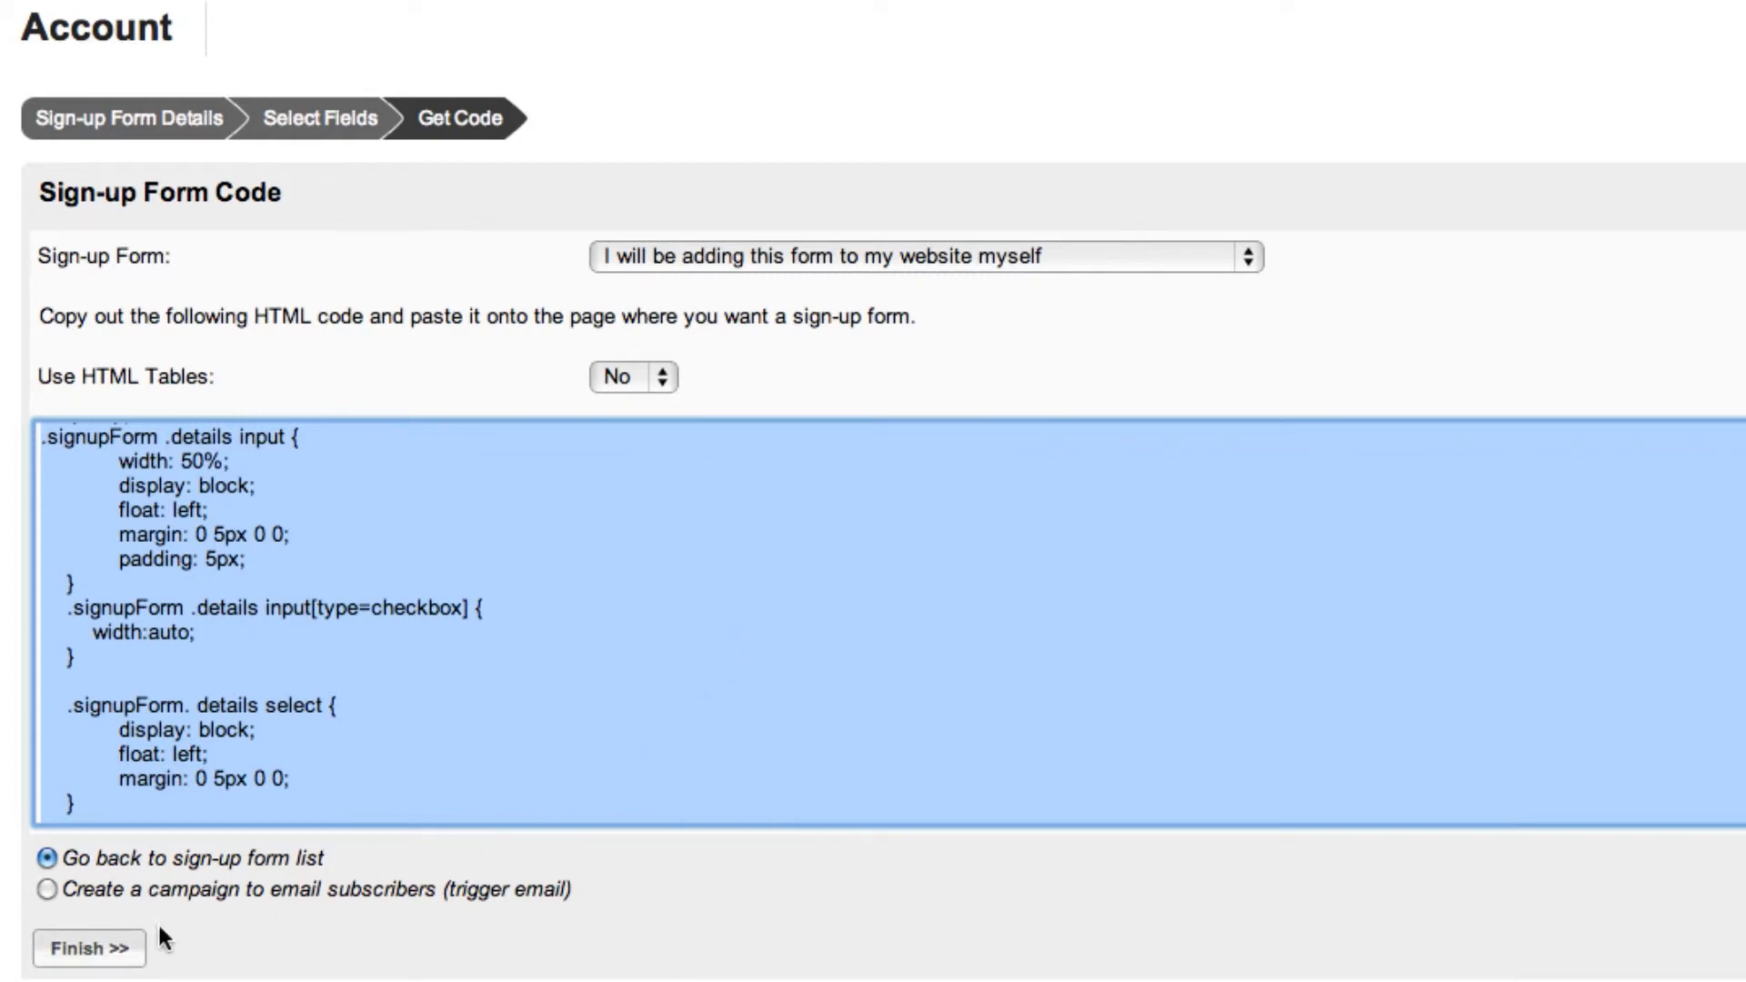
pyautogui.click(109, 954)
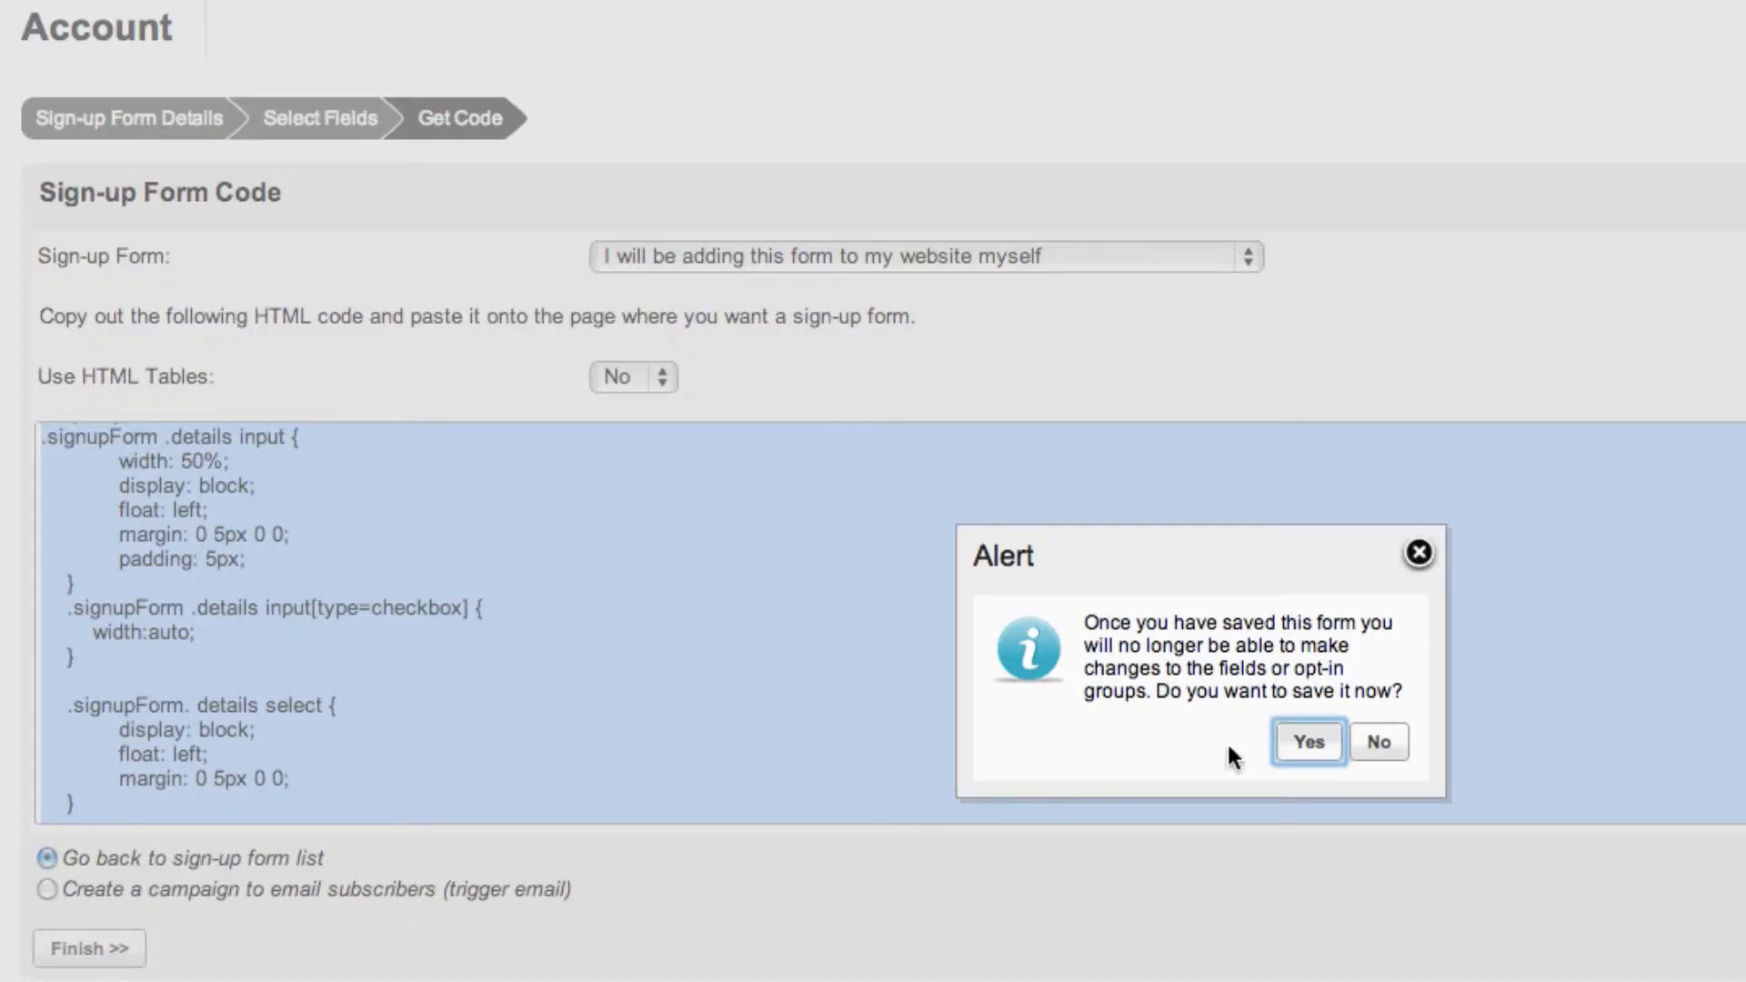
pyautogui.click(1310, 741)
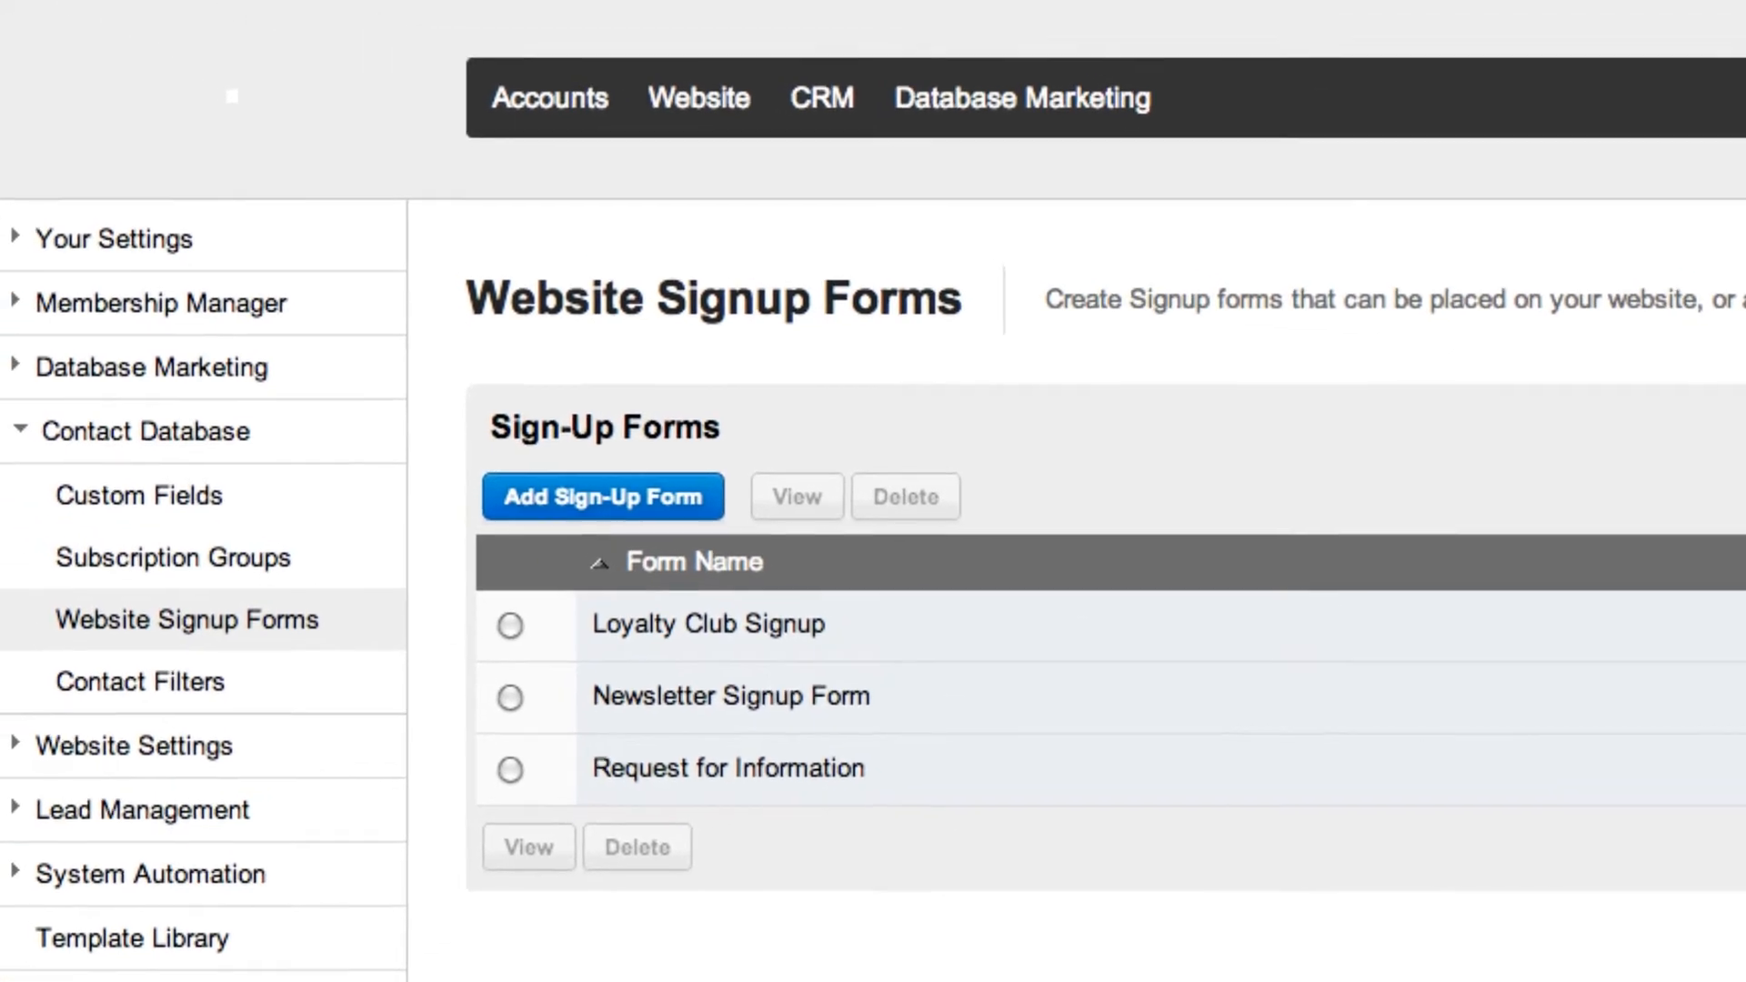
# Start a new website content page with the menu name "Loyalty Club Signup" and the title "Join our Loyalty Club".
pyautogui.click(718, 116)
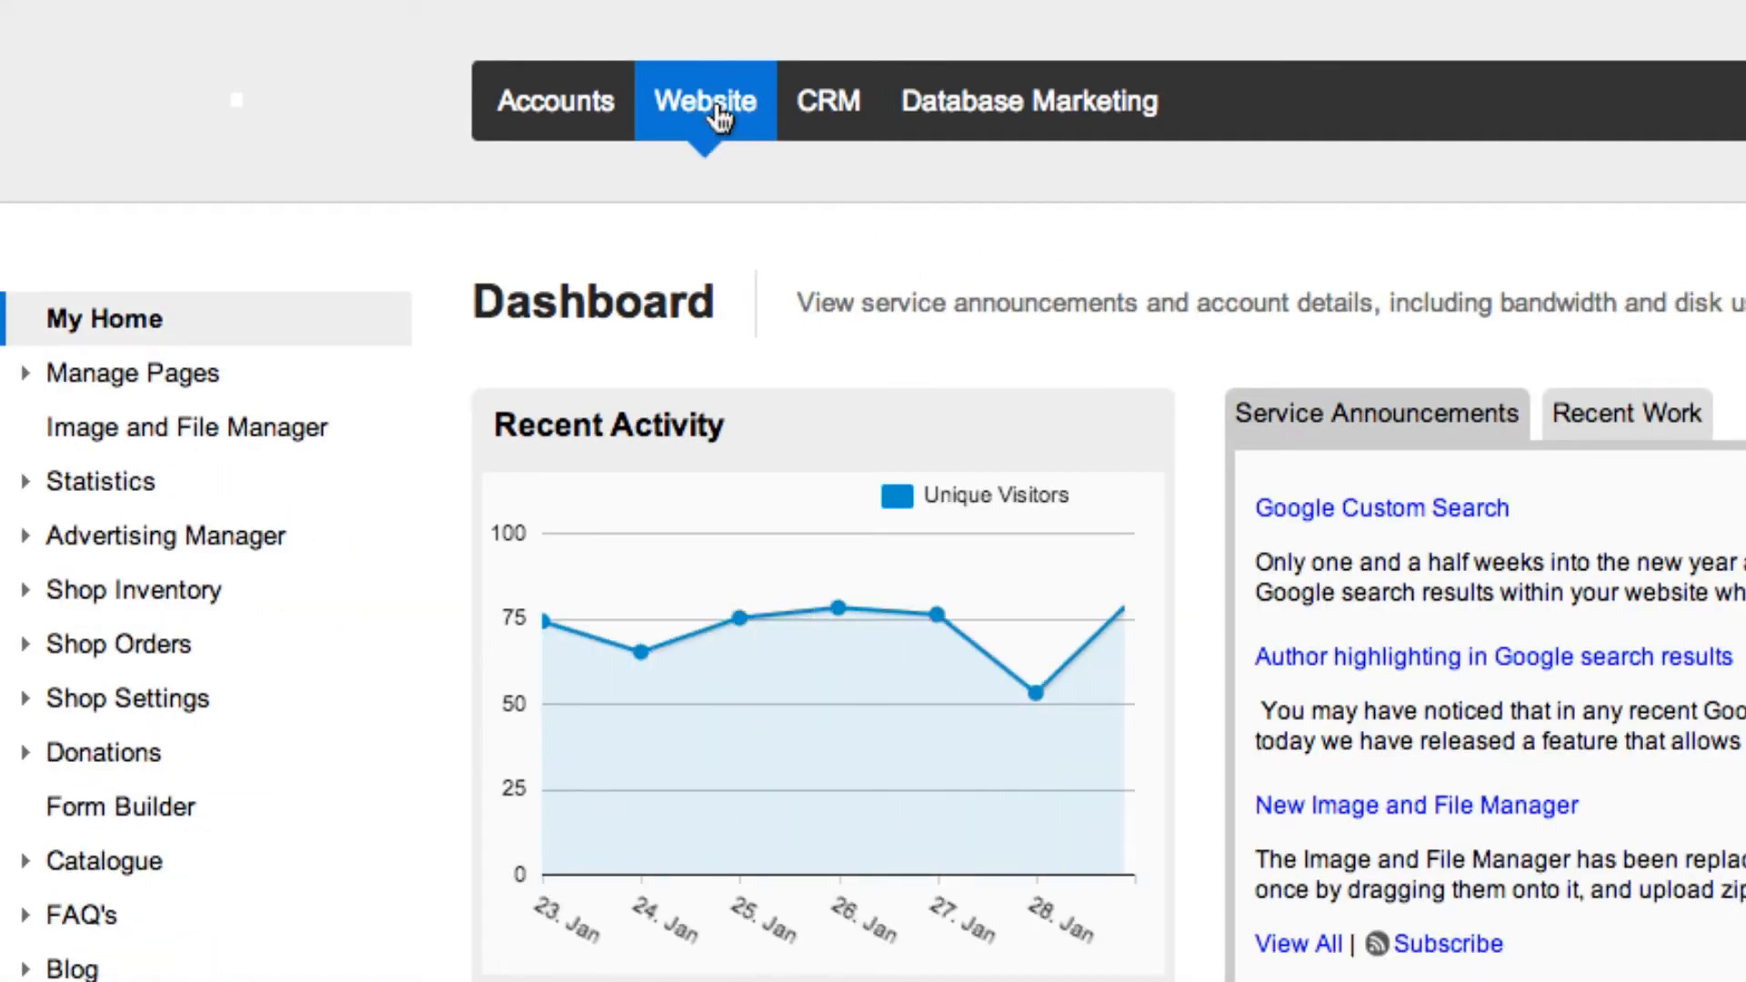
pyautogui.click(185, 378)
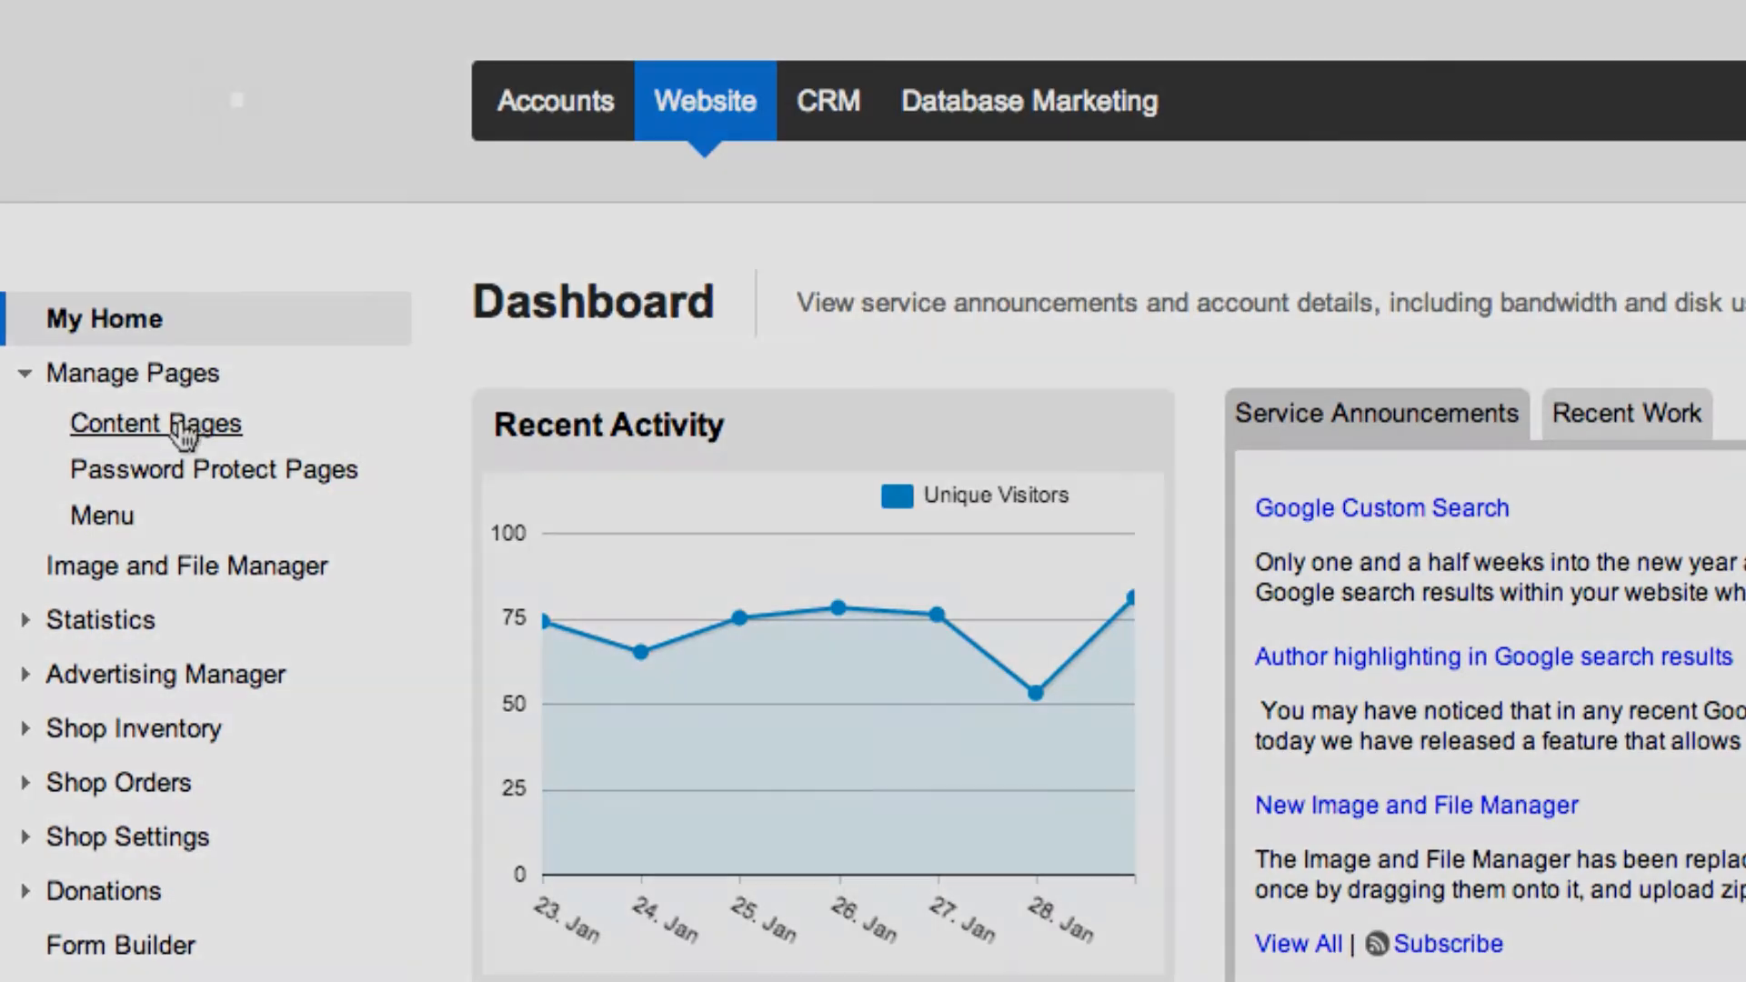
pyautogui.click(187, 424)
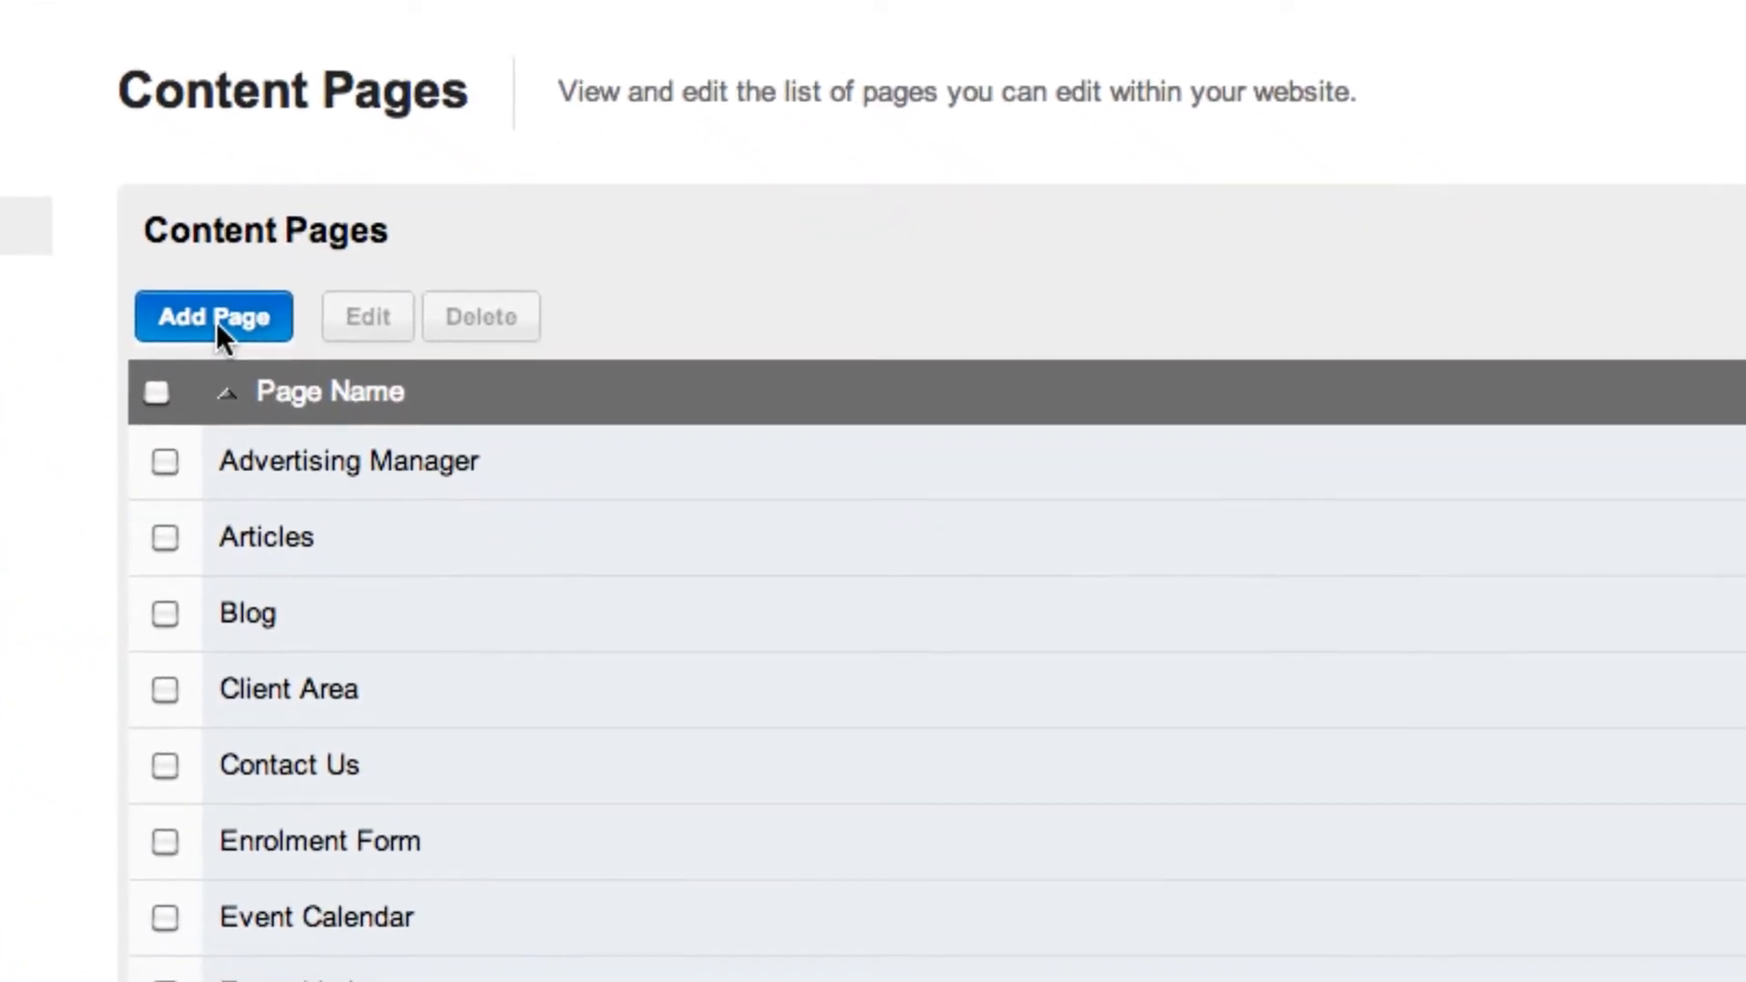
pyautogui.click(157, 289)
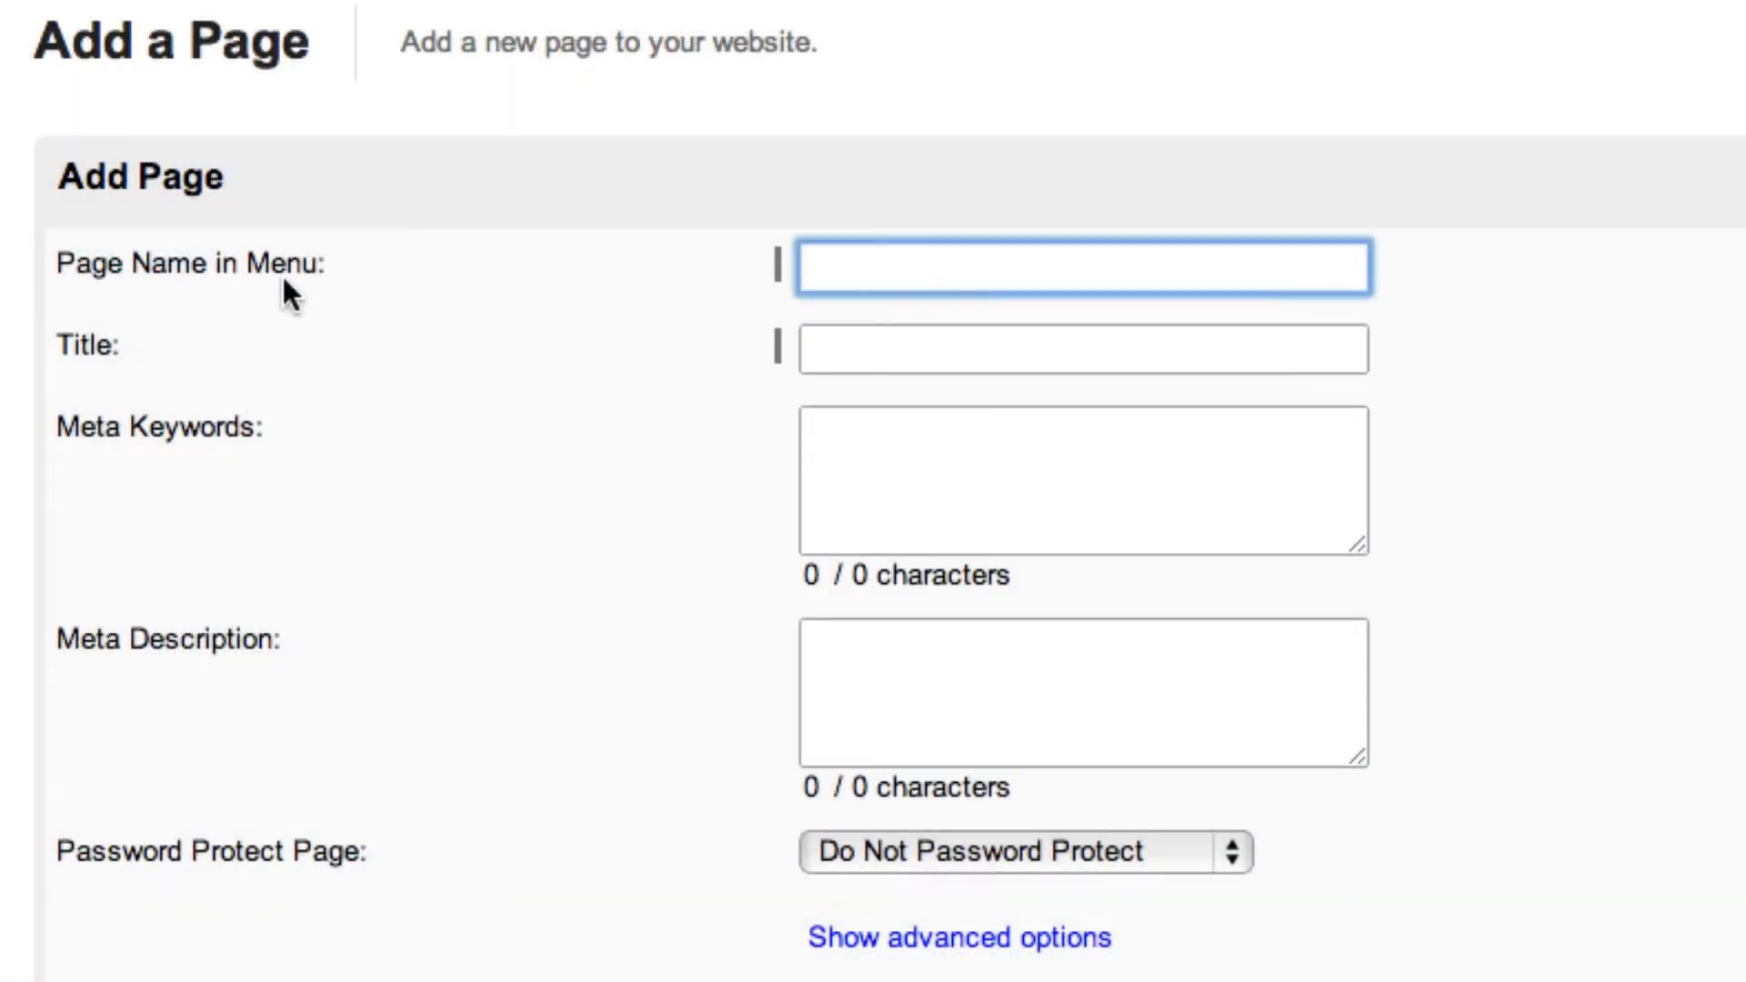
pyautogui.write('Loyalty Club Signup')
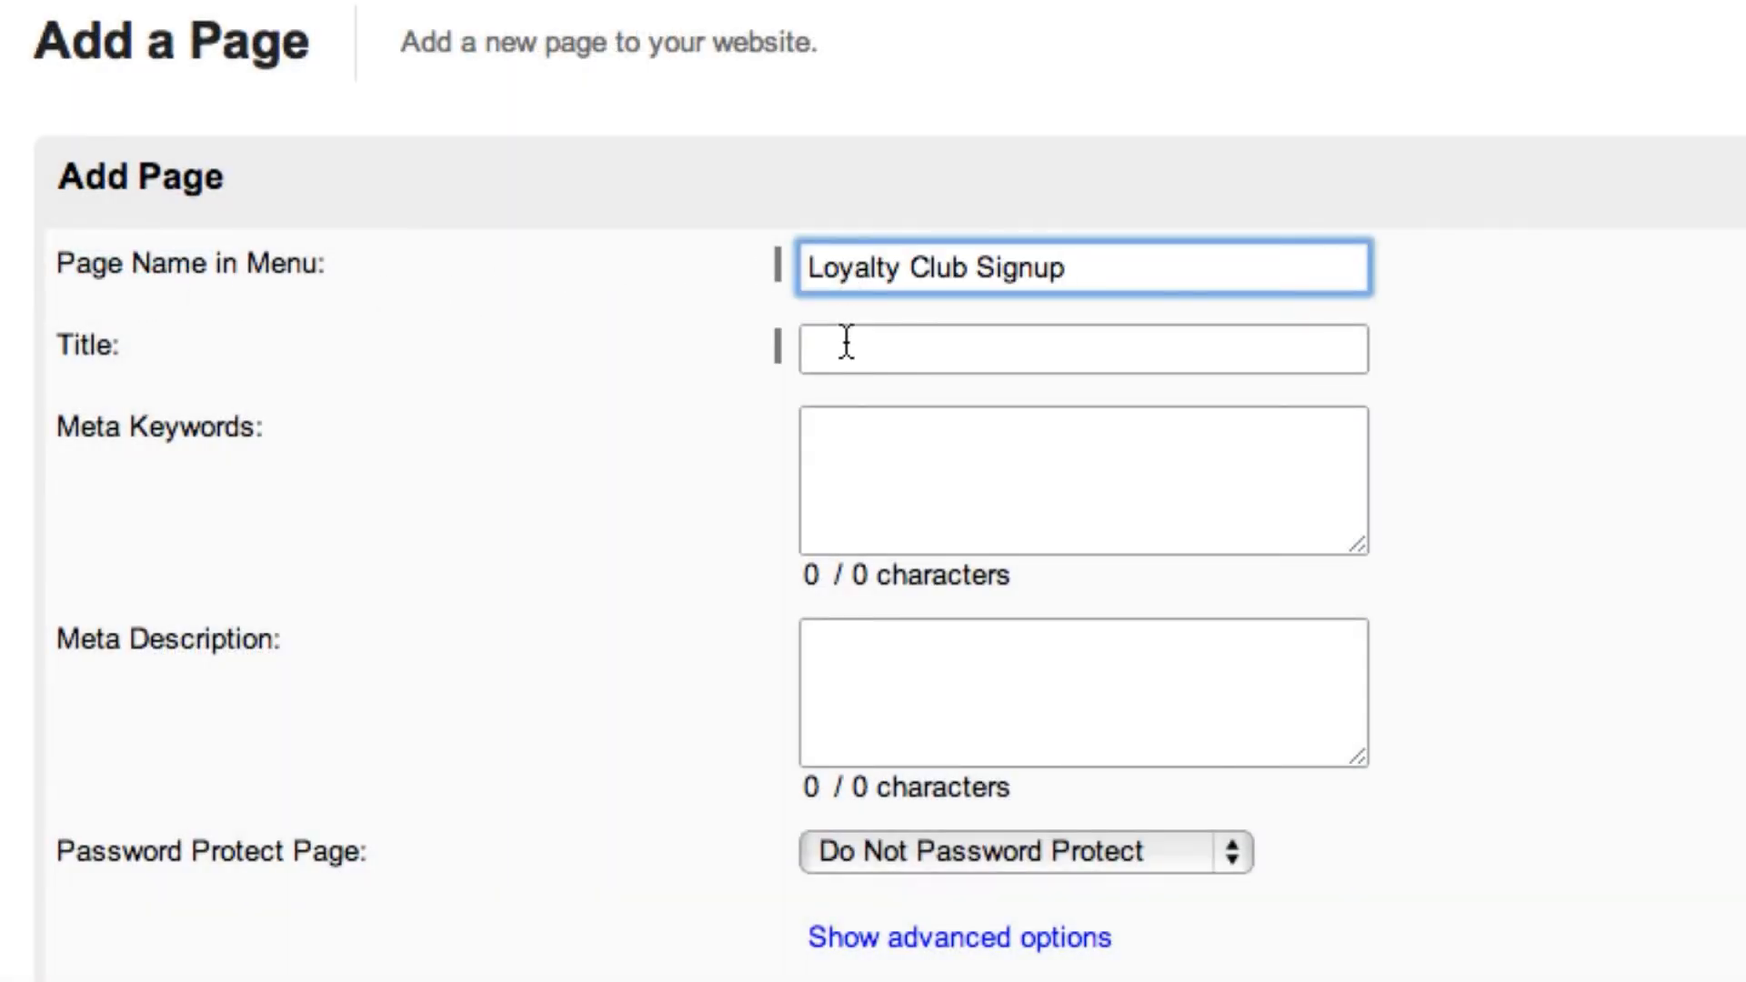
pyautogui.click(846, 343)
pyautogui.write('Join our Loyalty Club')
# Add the Heading 1 text "Join Our Loyalty Club Today!" to the page content and start a new line below it.
pyautogui.scroll(-5, 793, 588)
pyautogui.click(588, 939)
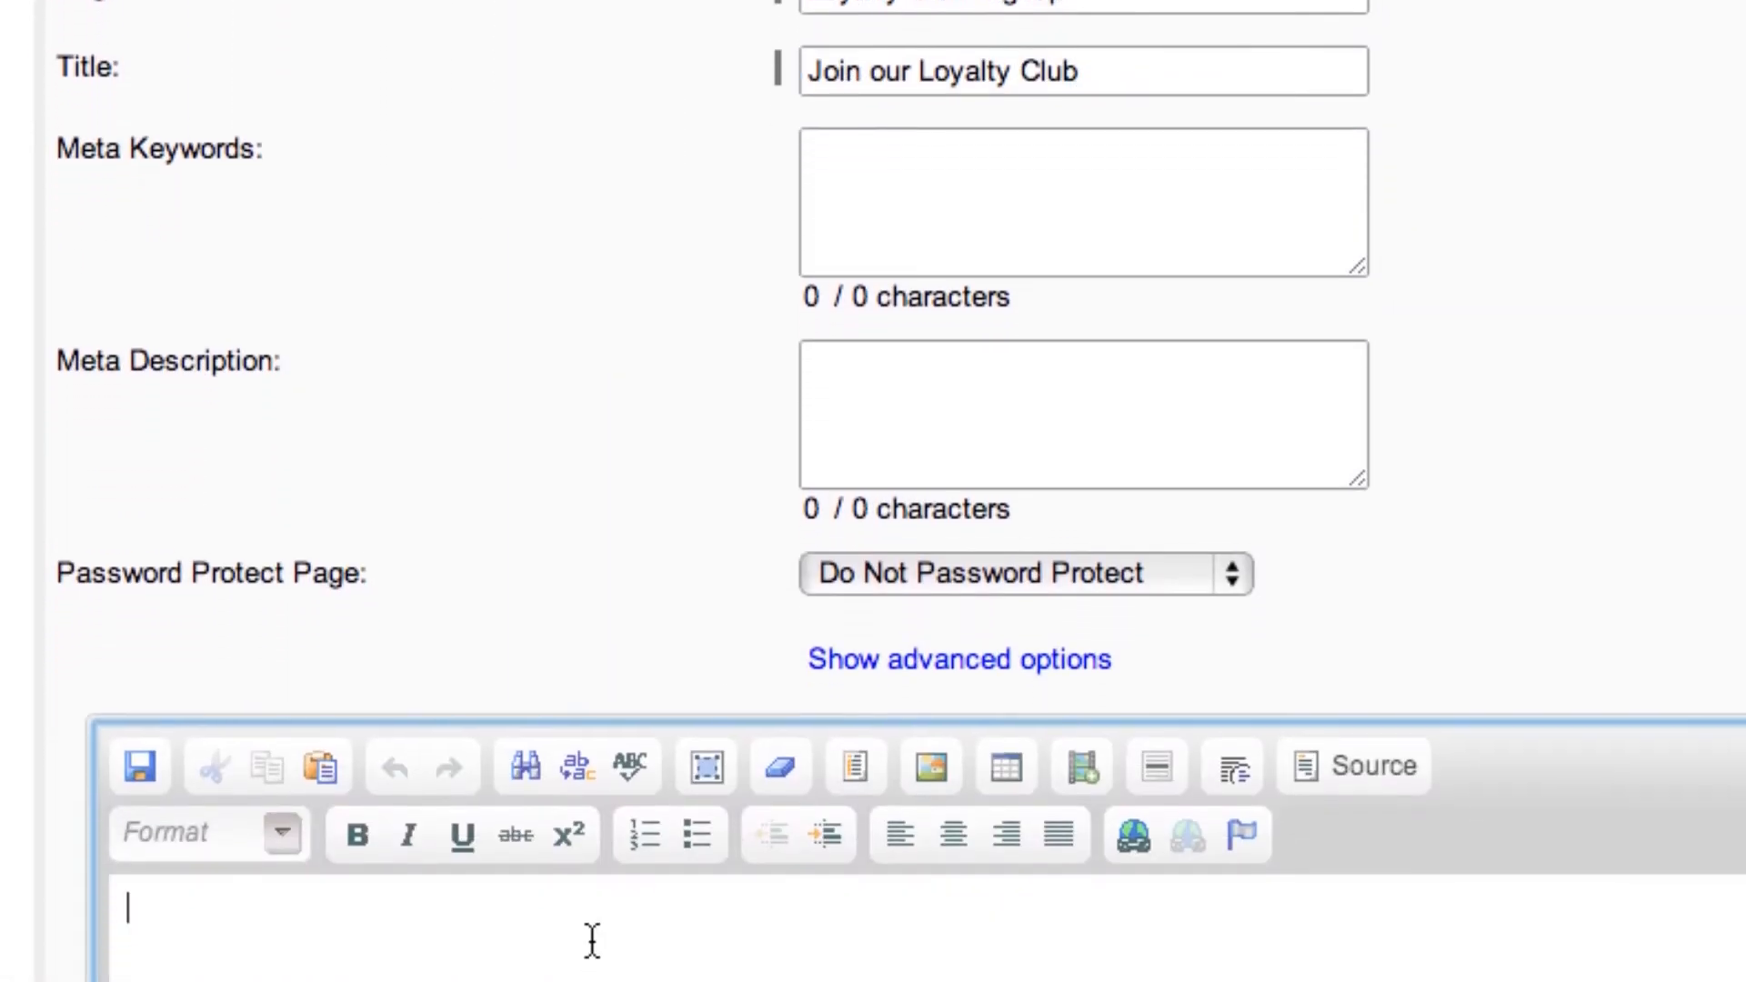
pyautogui.scroll(-5, 589, 939)
pyautogui.click(289, 243)
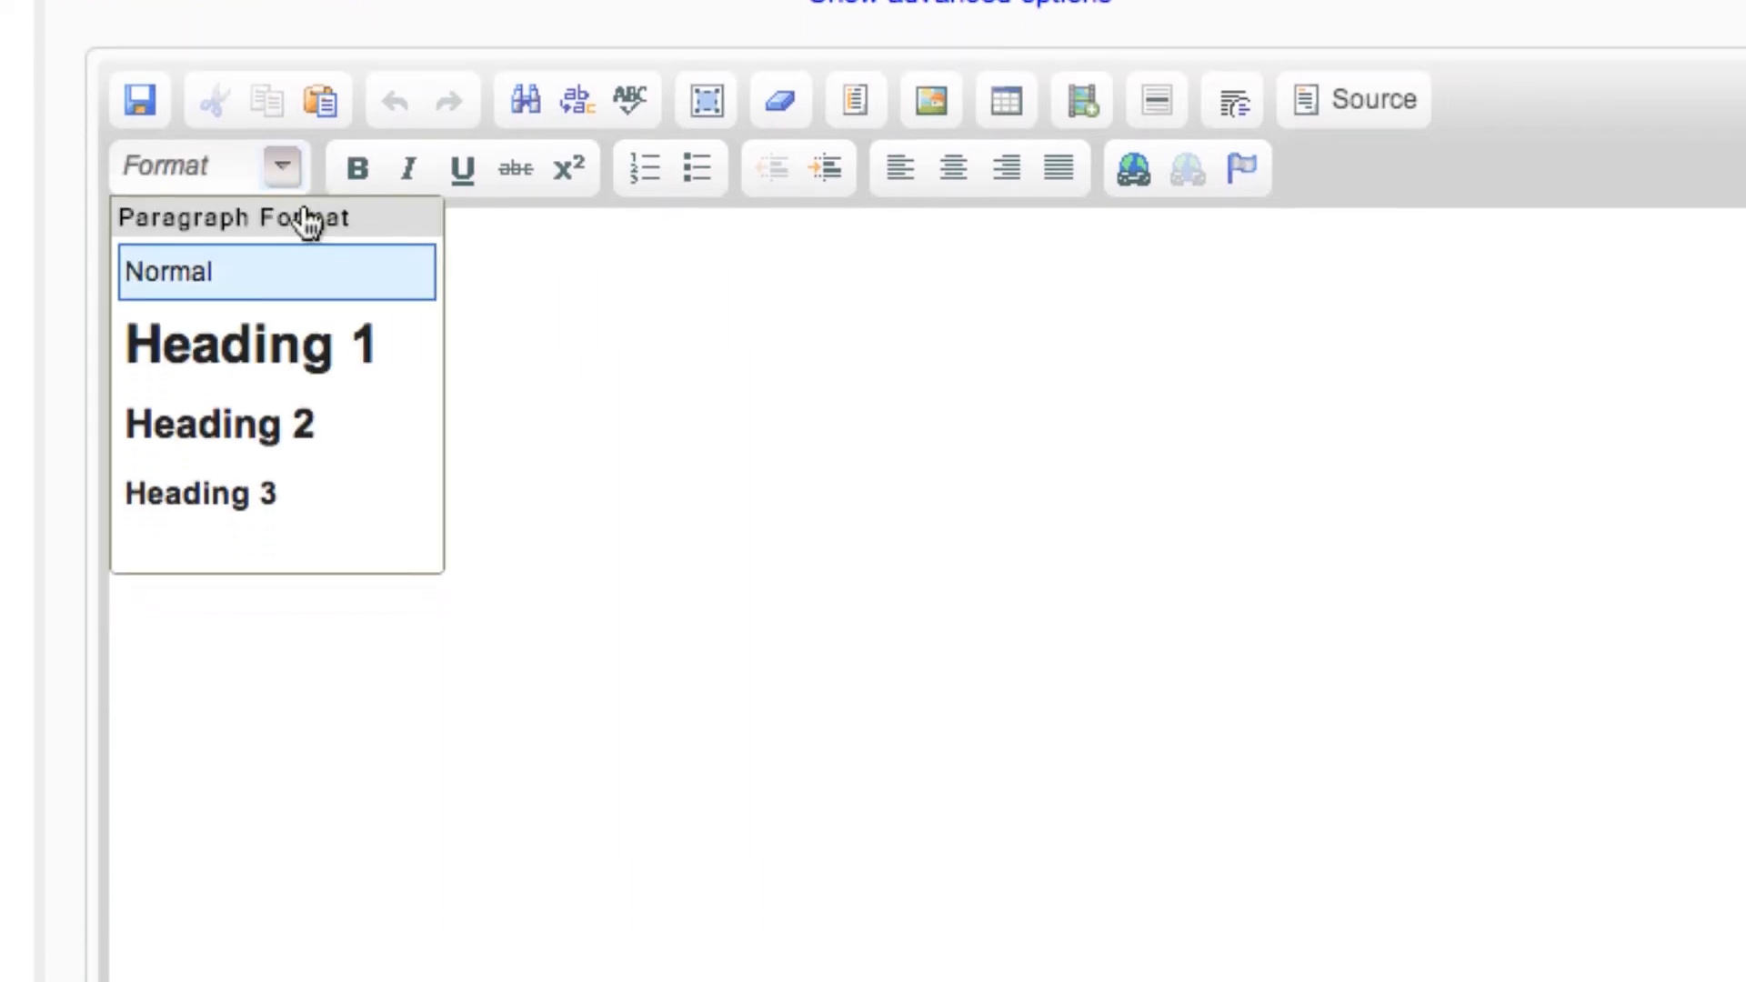
pyautogui.click(305, 328)
pyautogui.hotkey('ctrl', 'v')
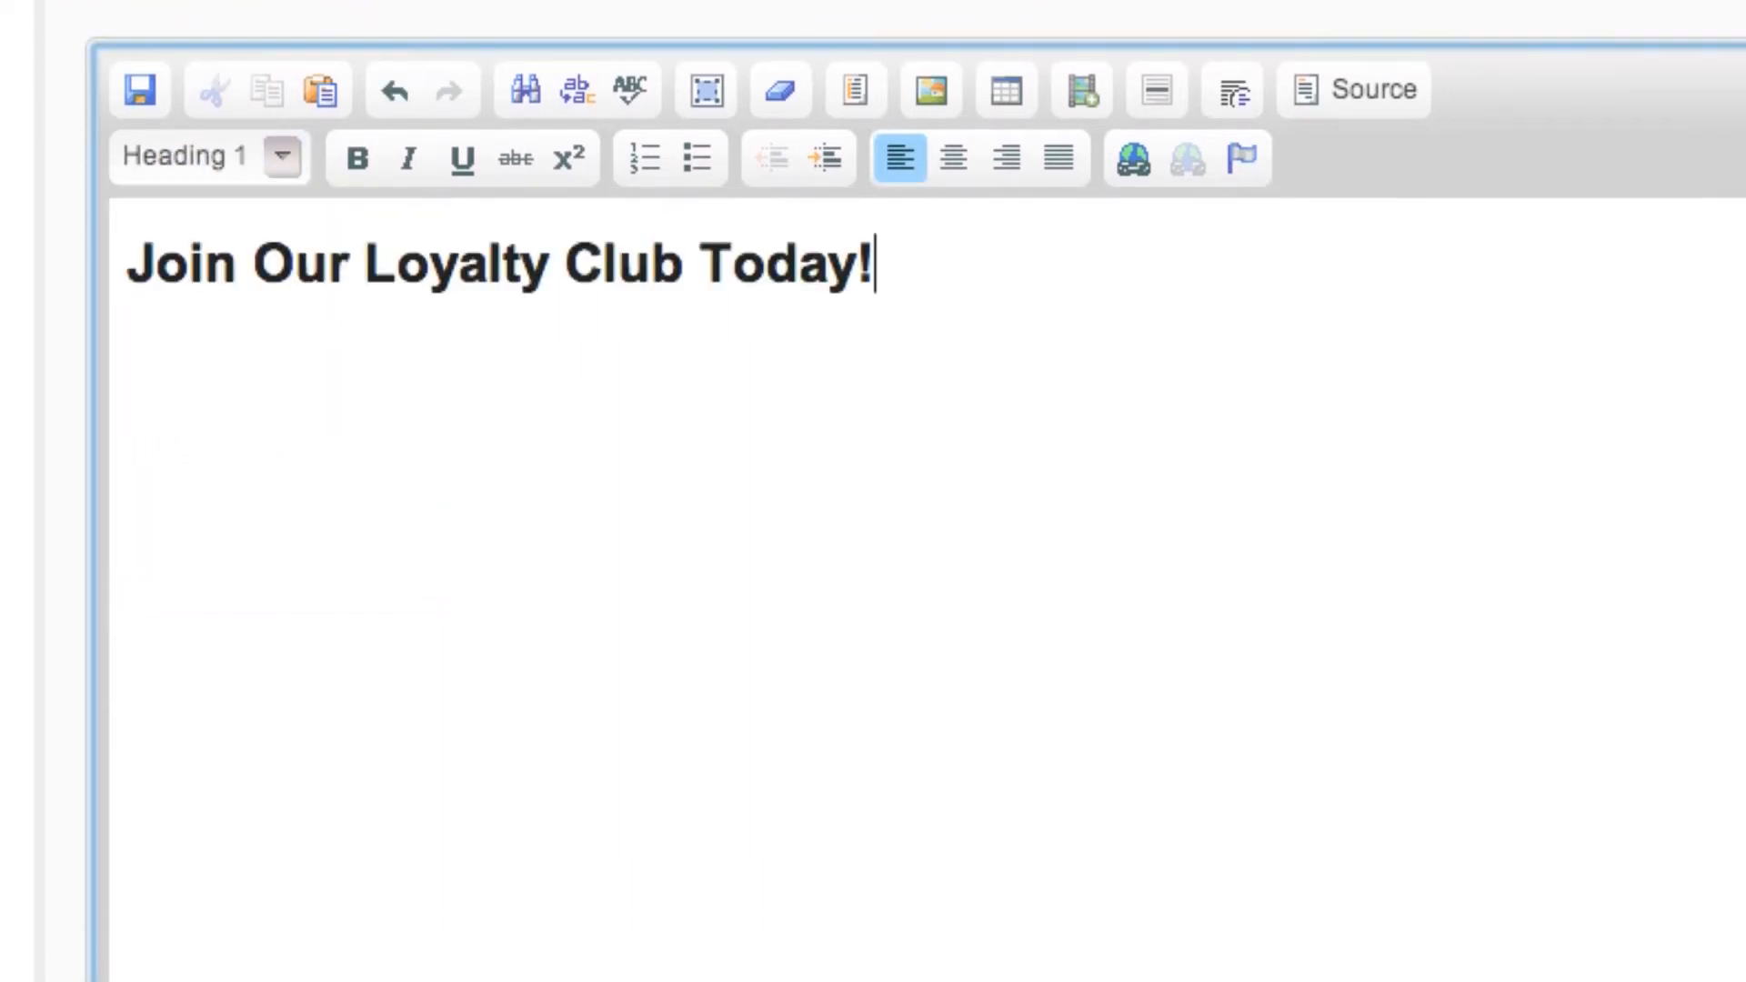
pyautogui.press('Return')
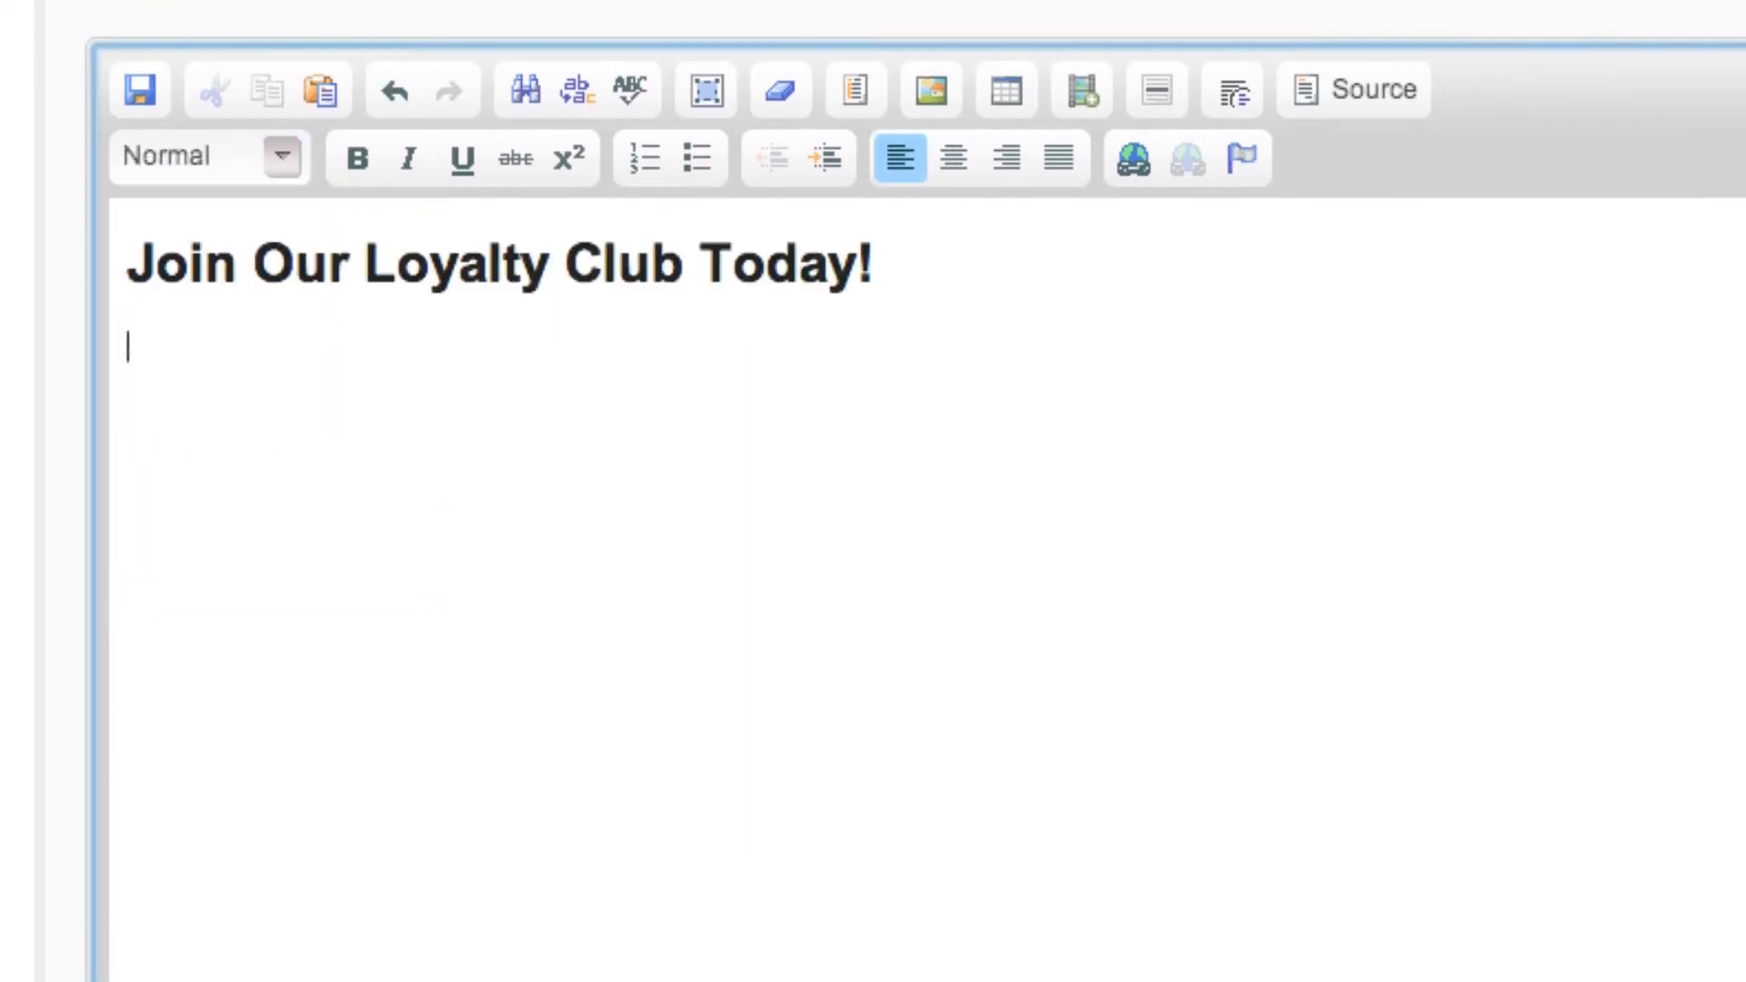
# Paste the copied sign-up form code below the heading in the page's HTML source.
pyautogui.click(1407, 100)
pyautogui.click(339, 394)
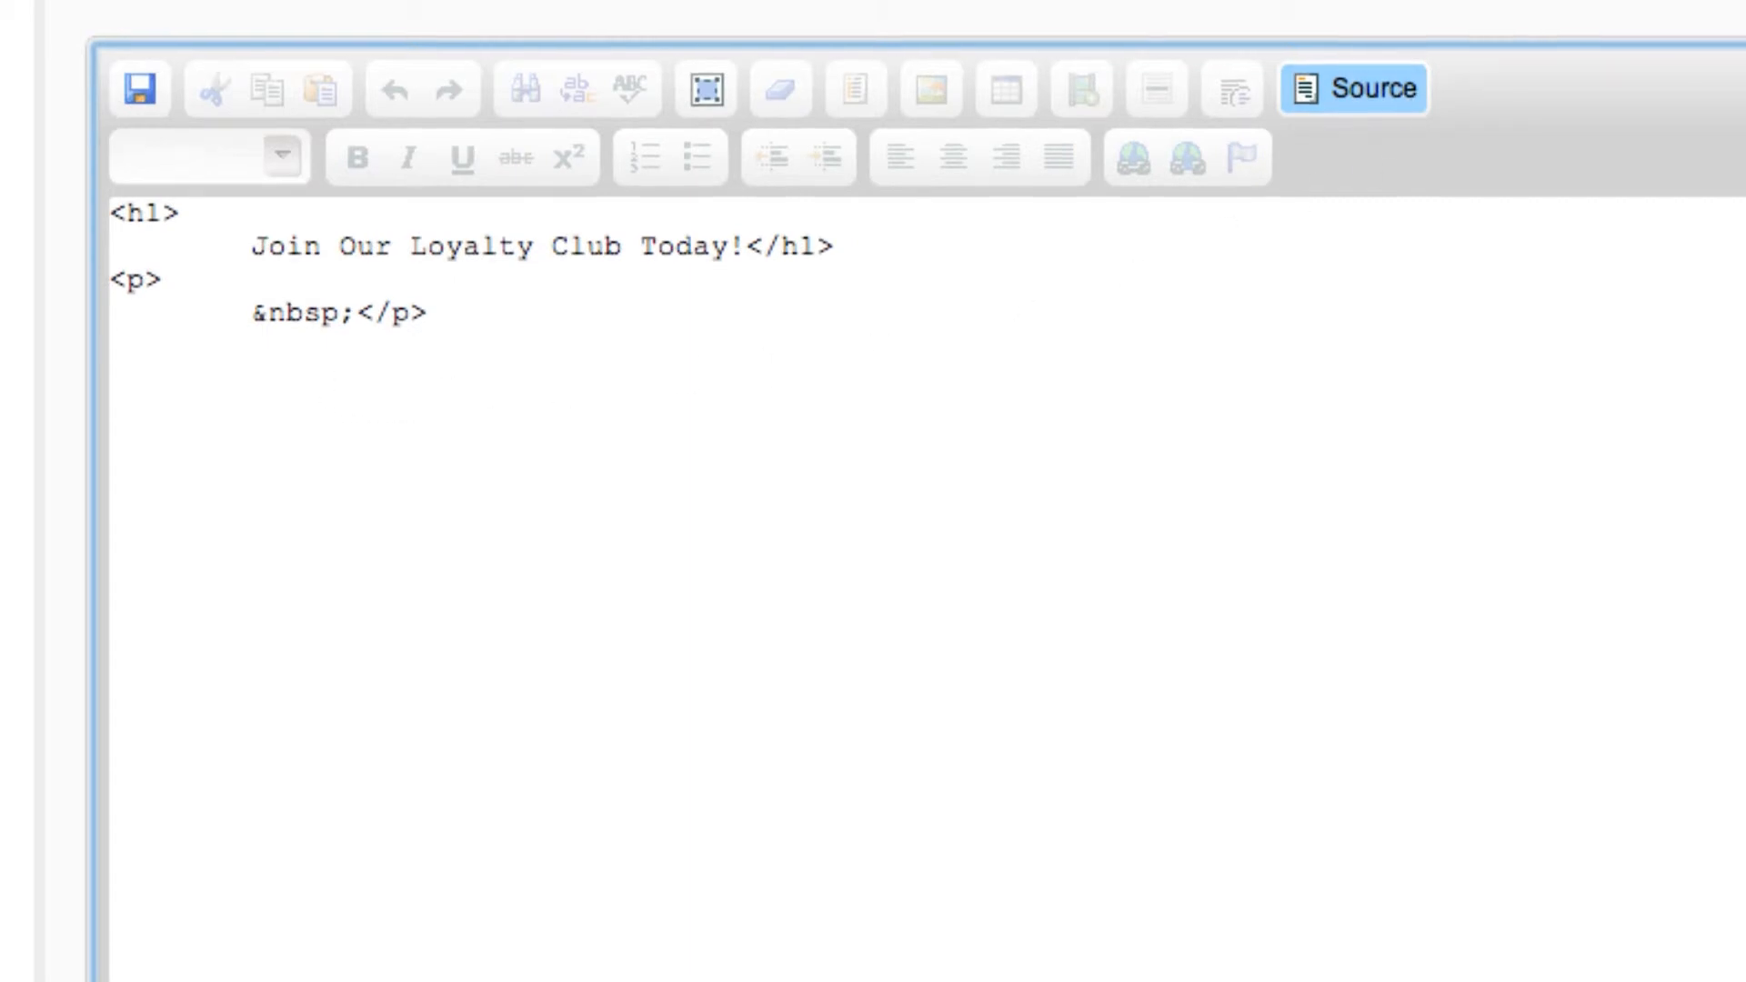
pyautogui.rightClick(193, 355)
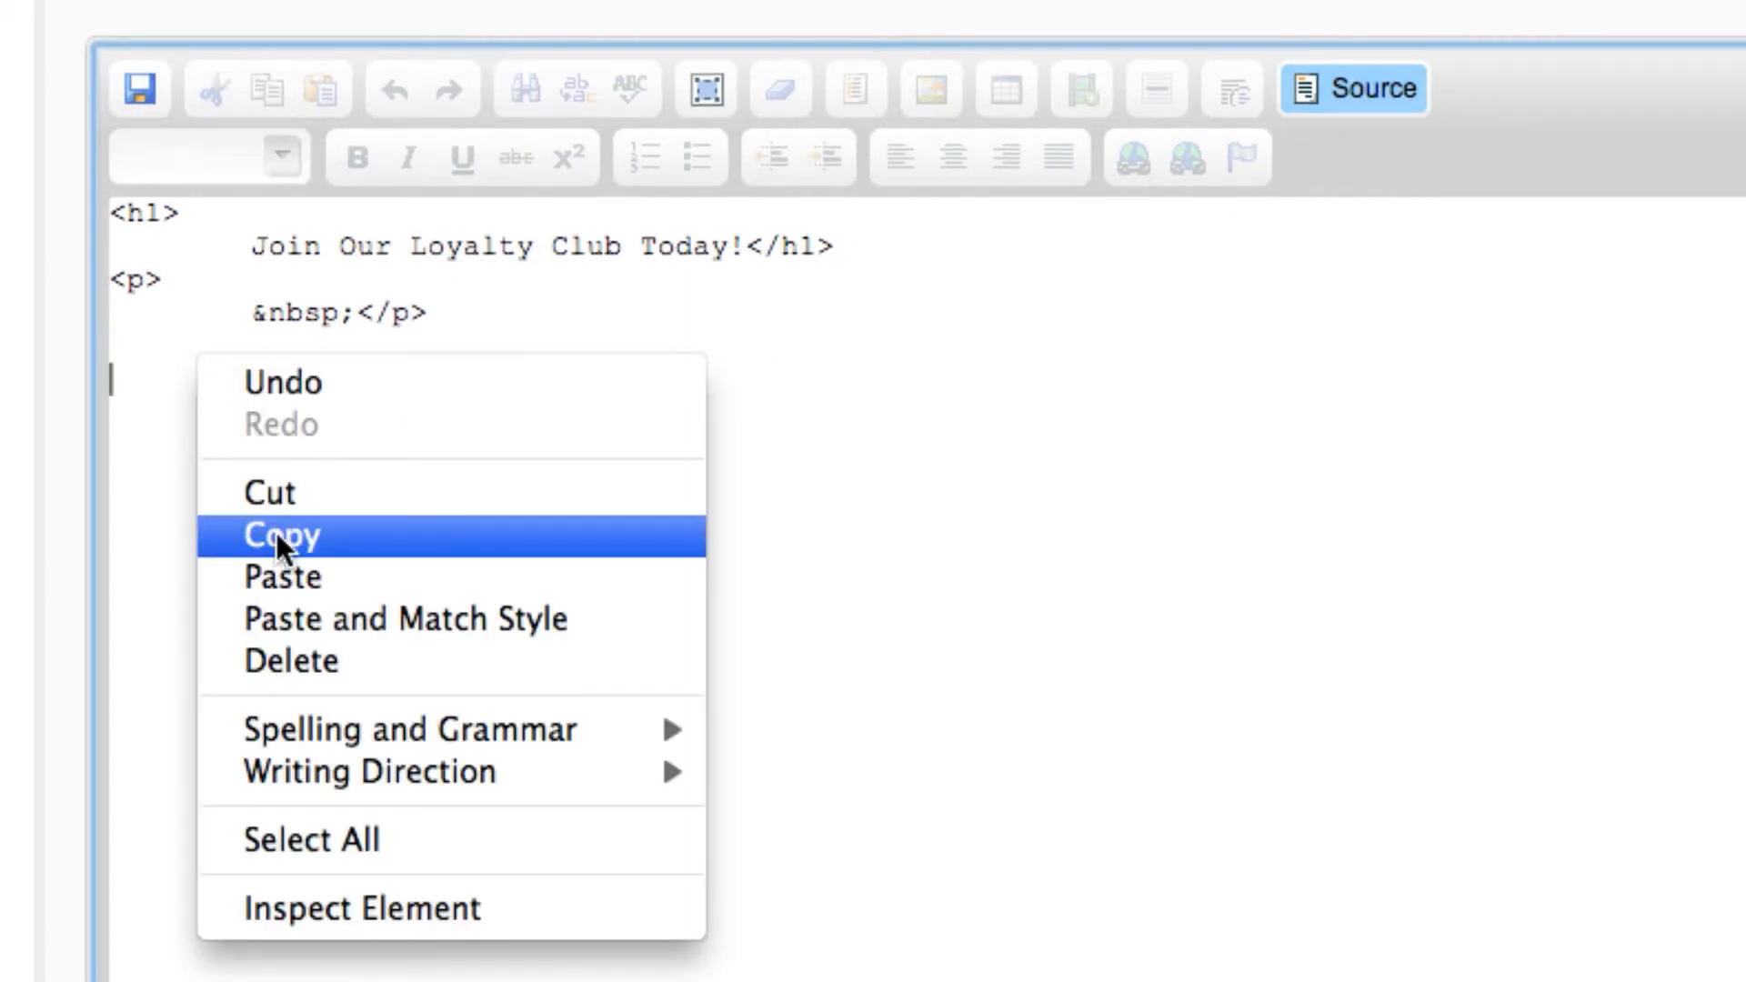
pyautogui.click(285, 576)
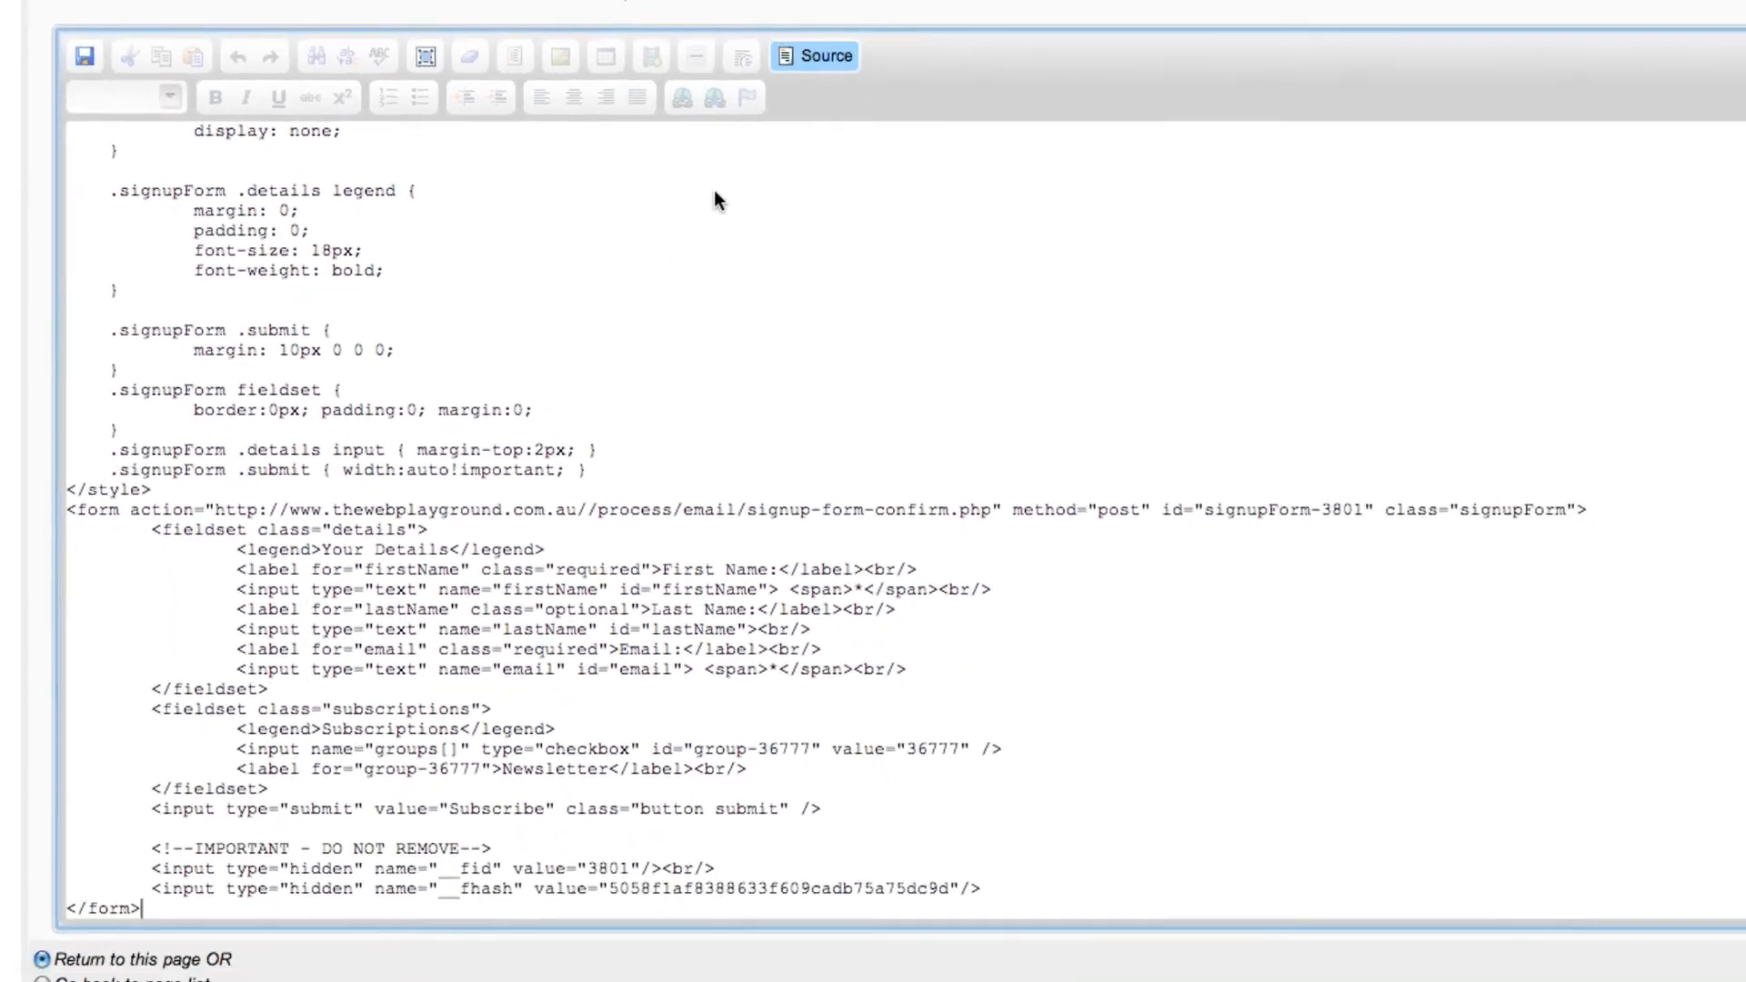
# Return the editor to its visual view, save the page with Go back to page list, and view the new page on the website.
pyautogui.click(821, 56)
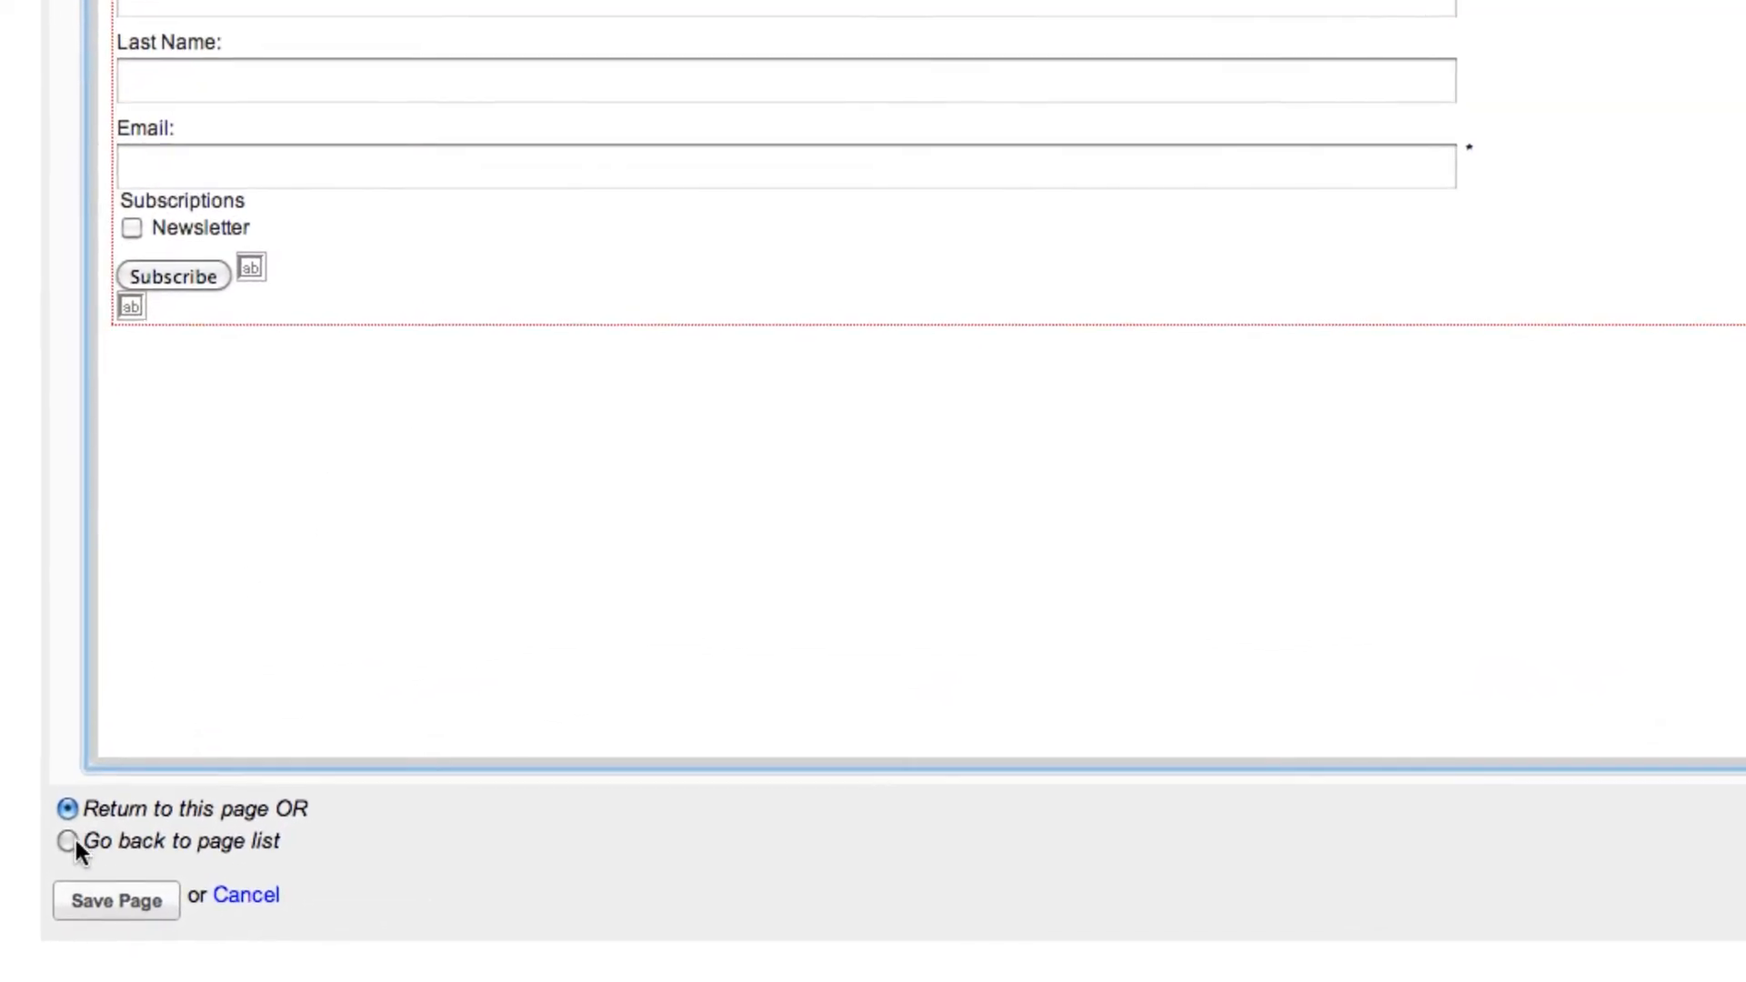
pyautogui.click(71, 841)
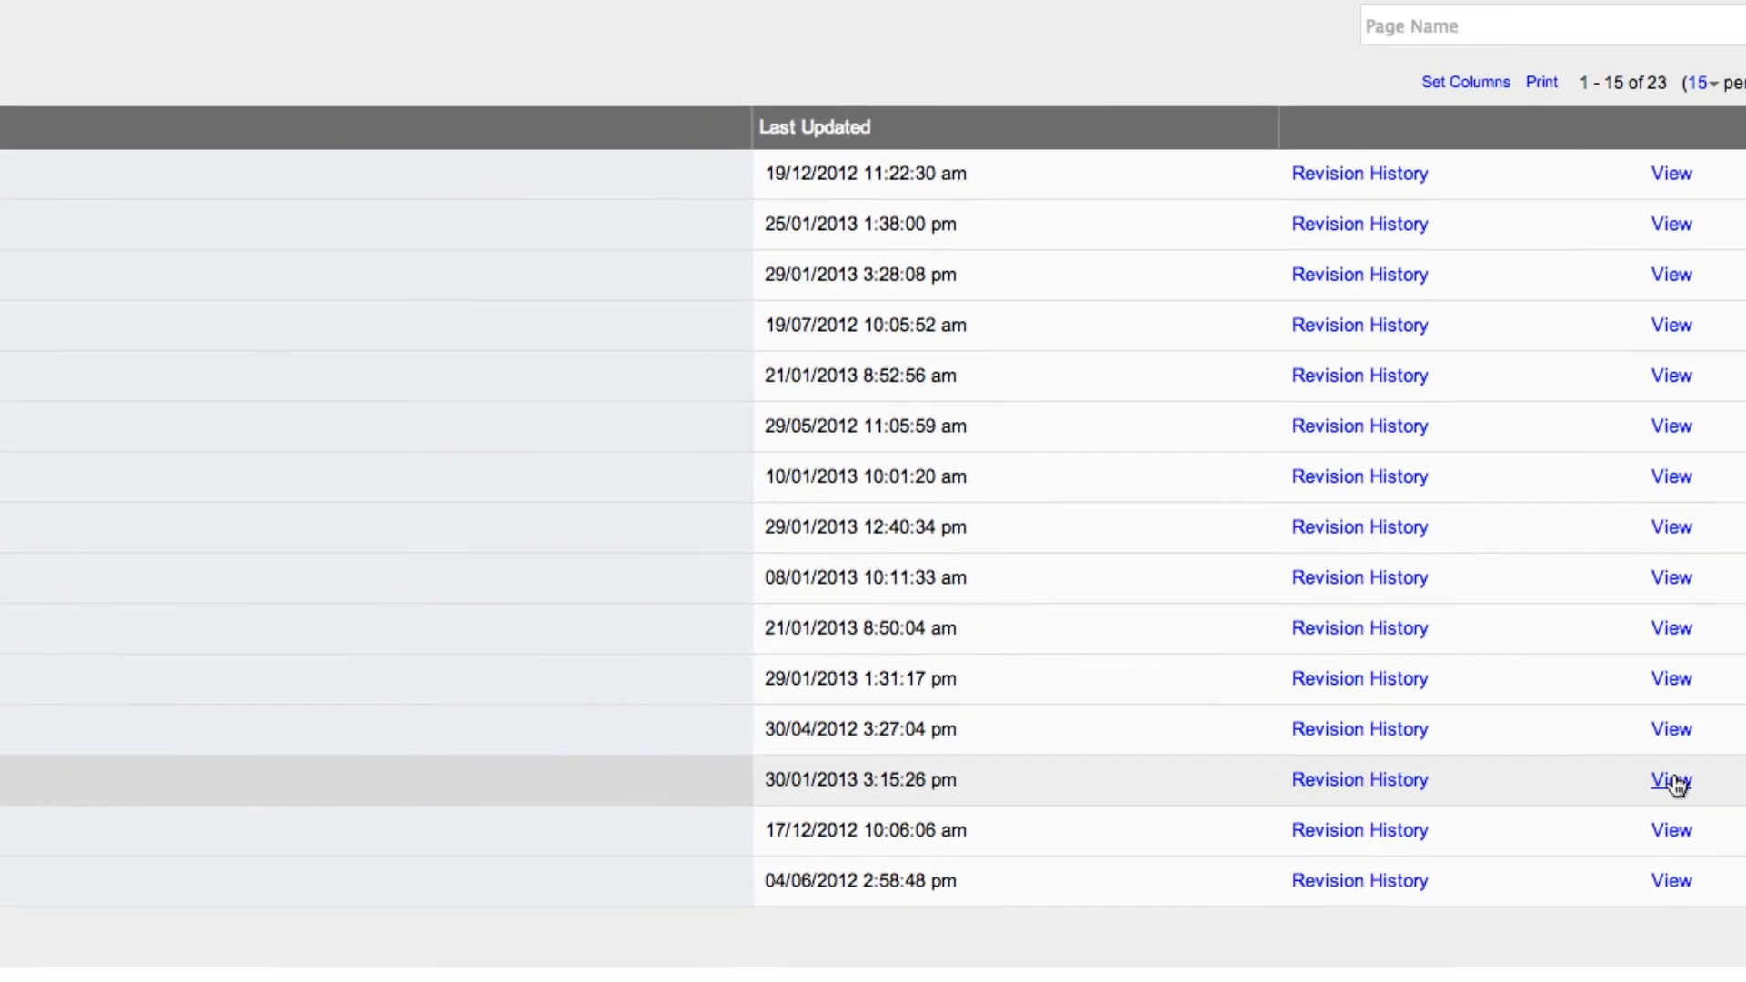
pyautogui.click(1743, 851)
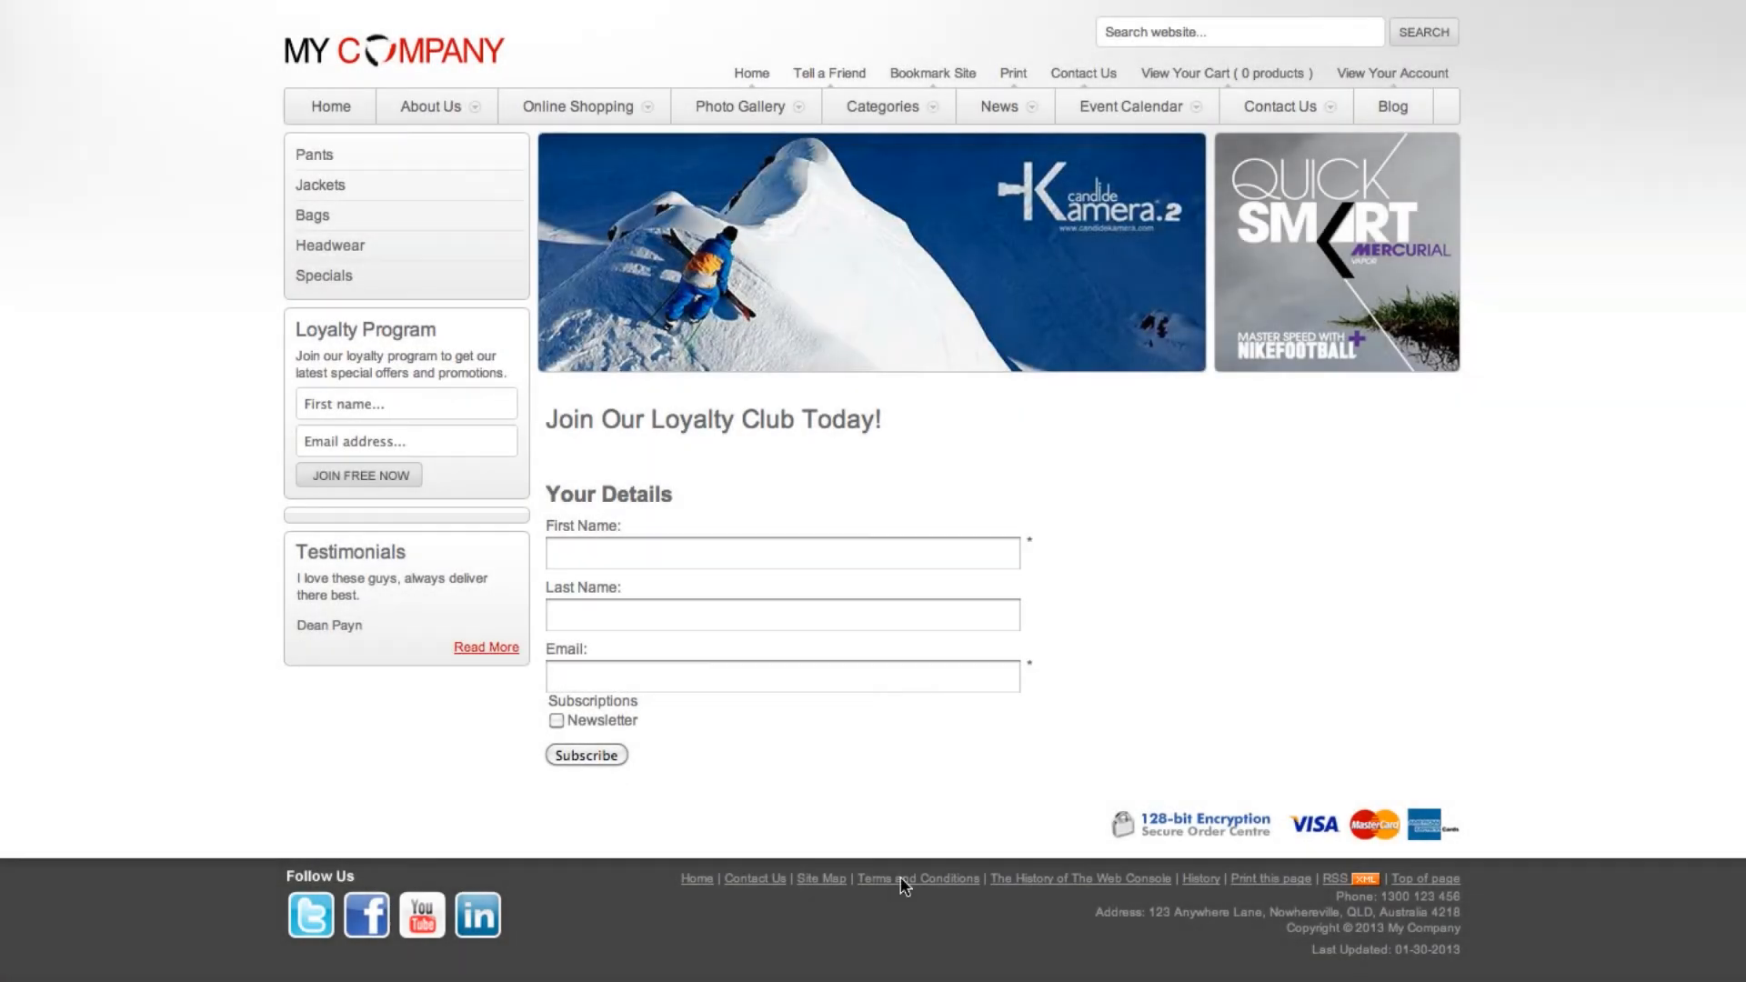
# Fill in the website's Loyalty Club form with a test first name, last name and email address.
pyautogui.click(733, 557)
pyautogui.write('T')
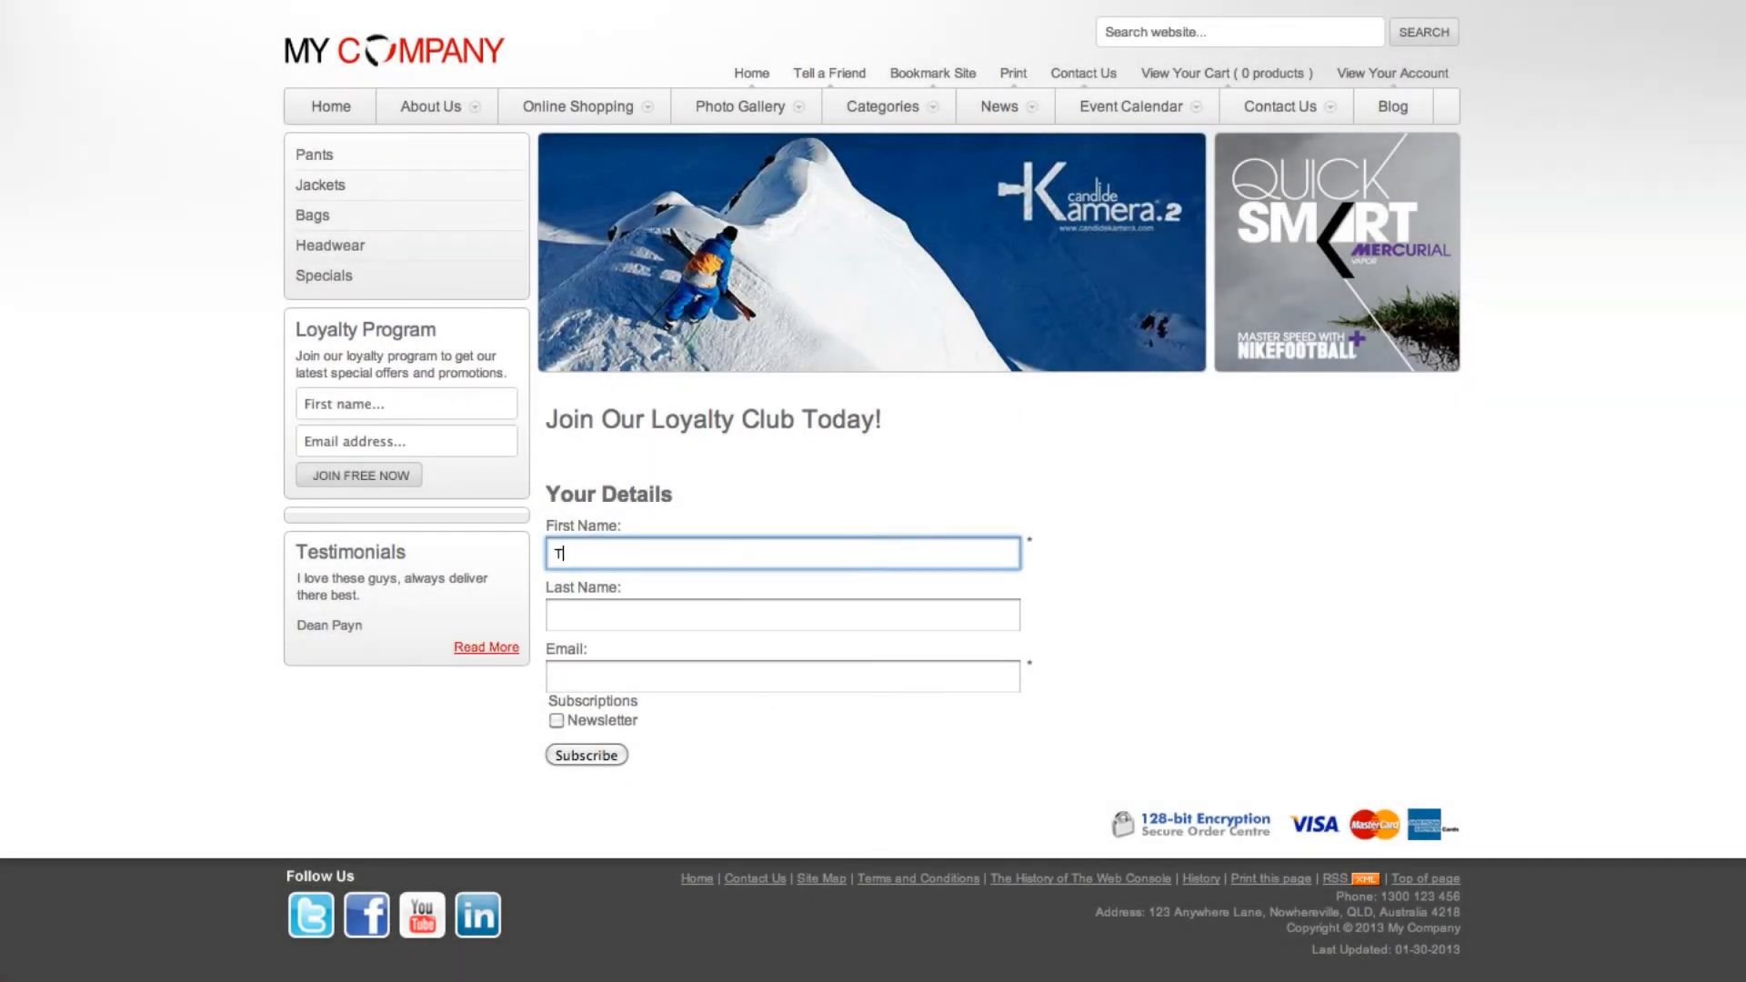
pyautogui.write('est Name')
pyautogui.click(731, 615)
pyautogui.write('Test L')
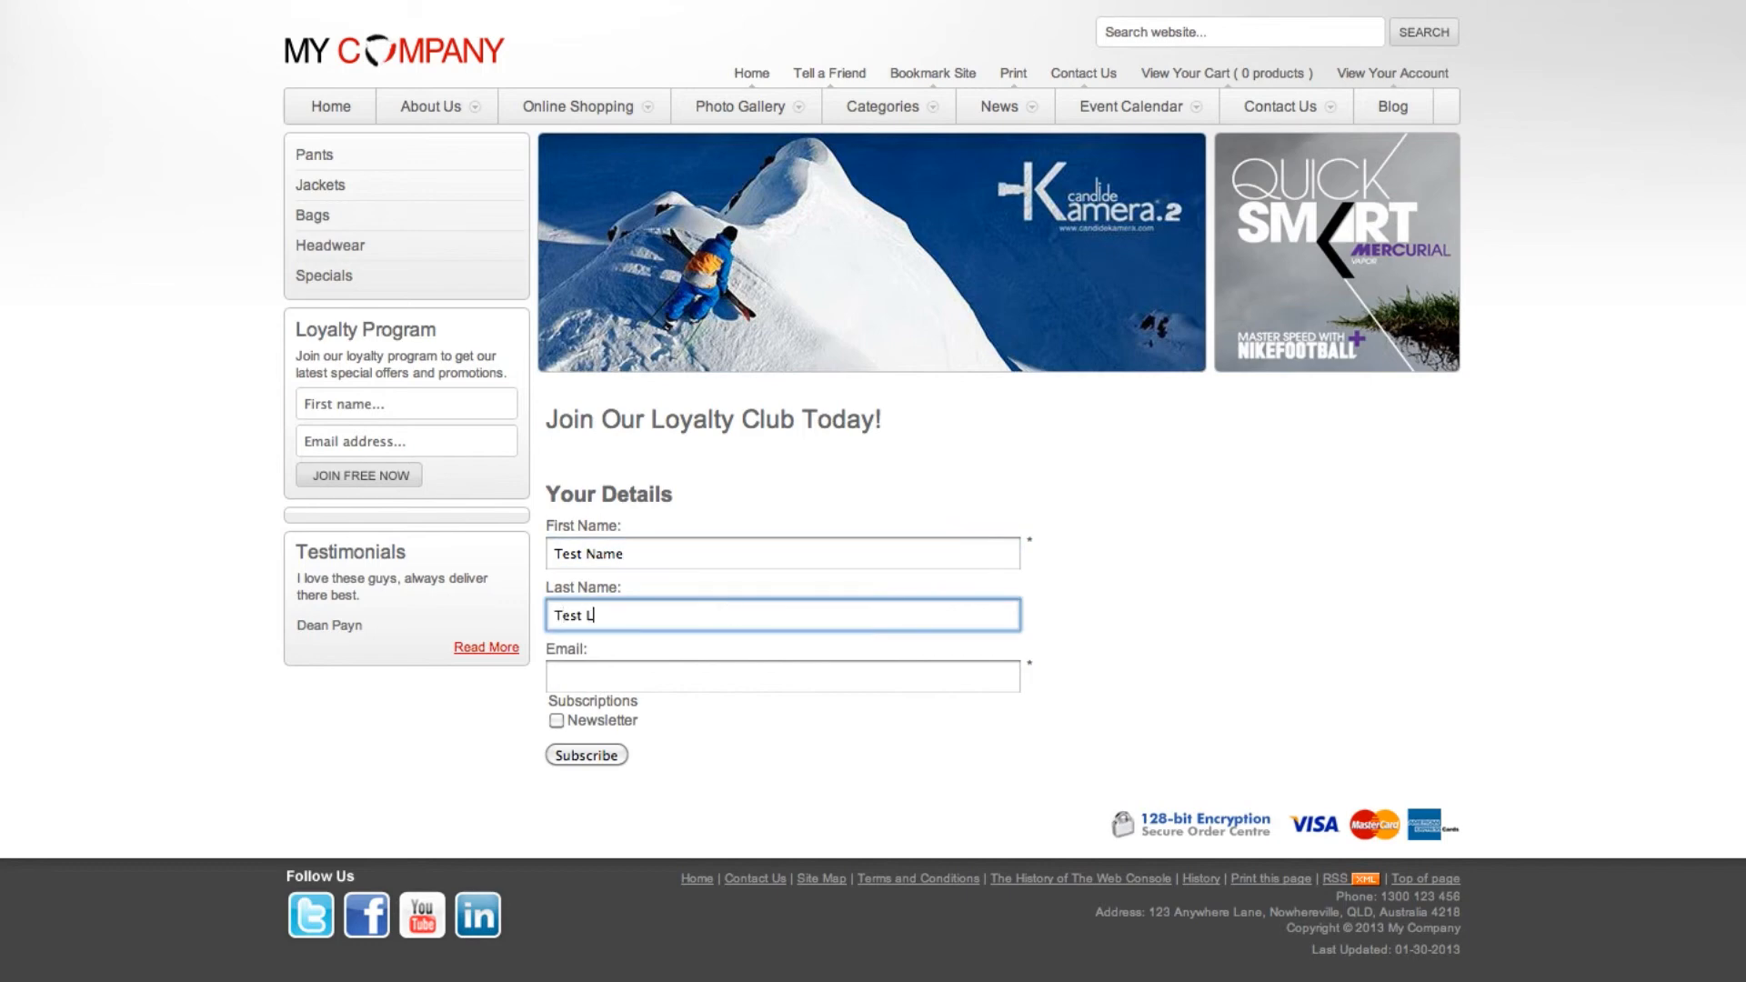
pyautogui.write('ast Name')
pyautogui.click(716, 683)
pyautogui.write('test@test.com')
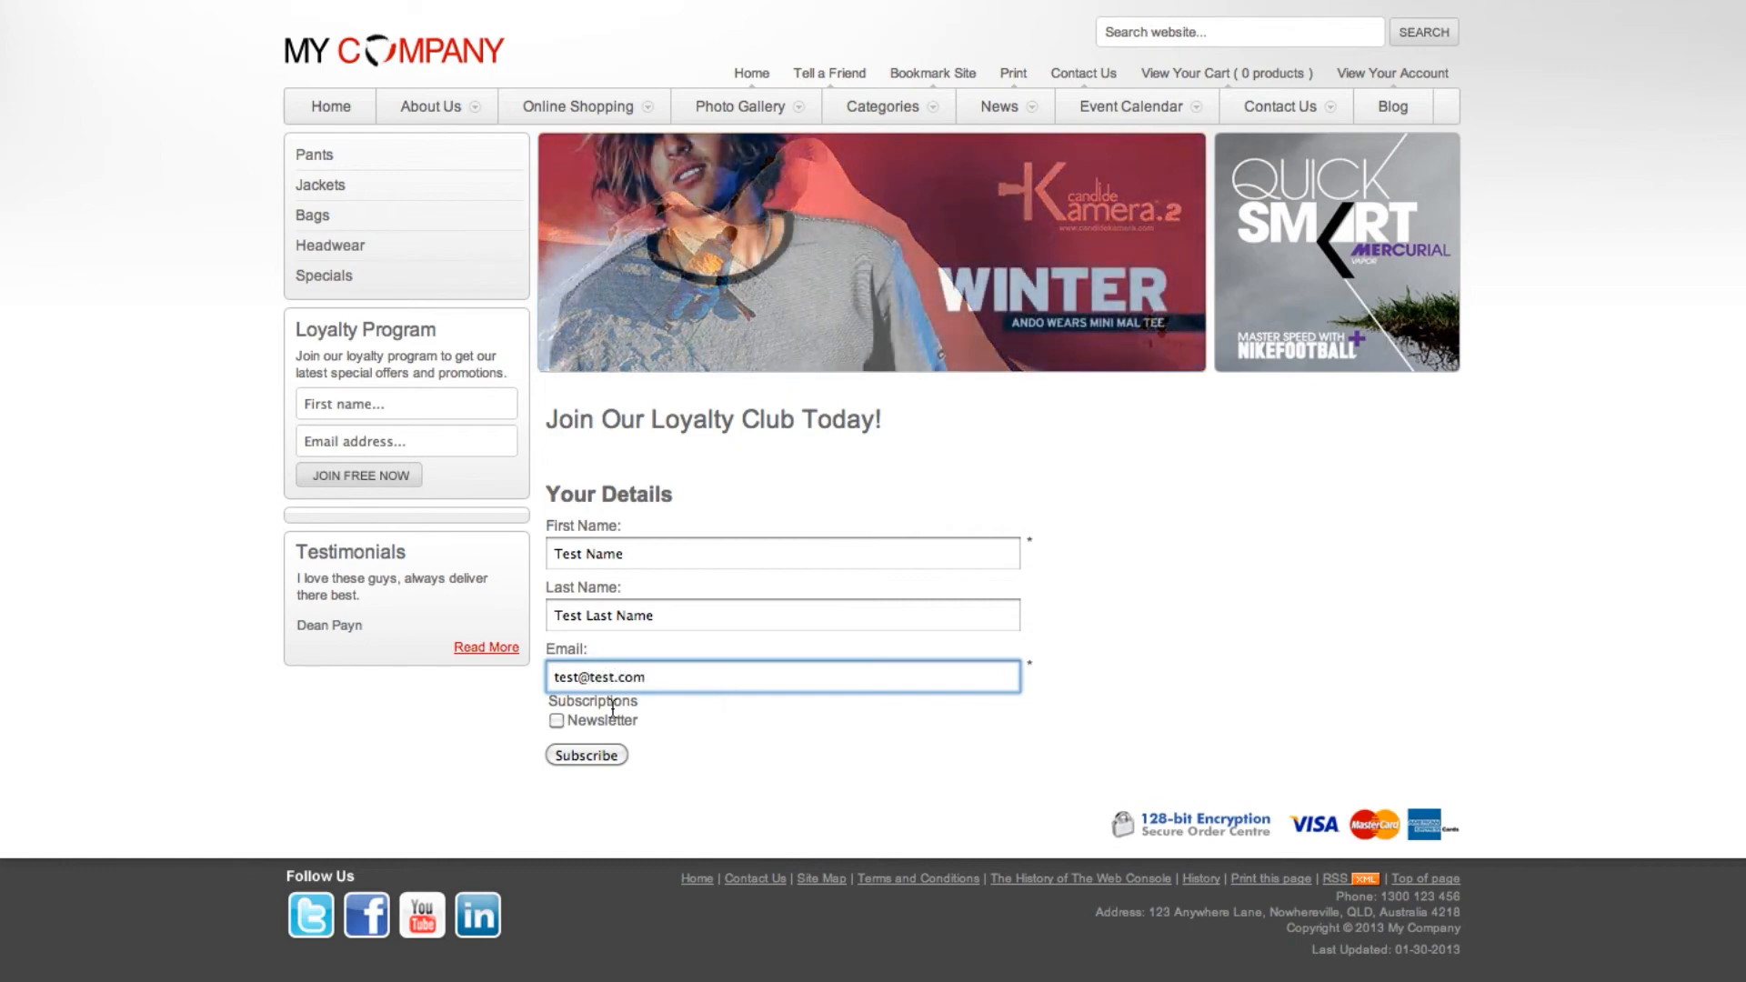
# Submit the test details, enter the verification characters shown in the picture, and confirm the subscription.
pyautogui.click(575, 755)
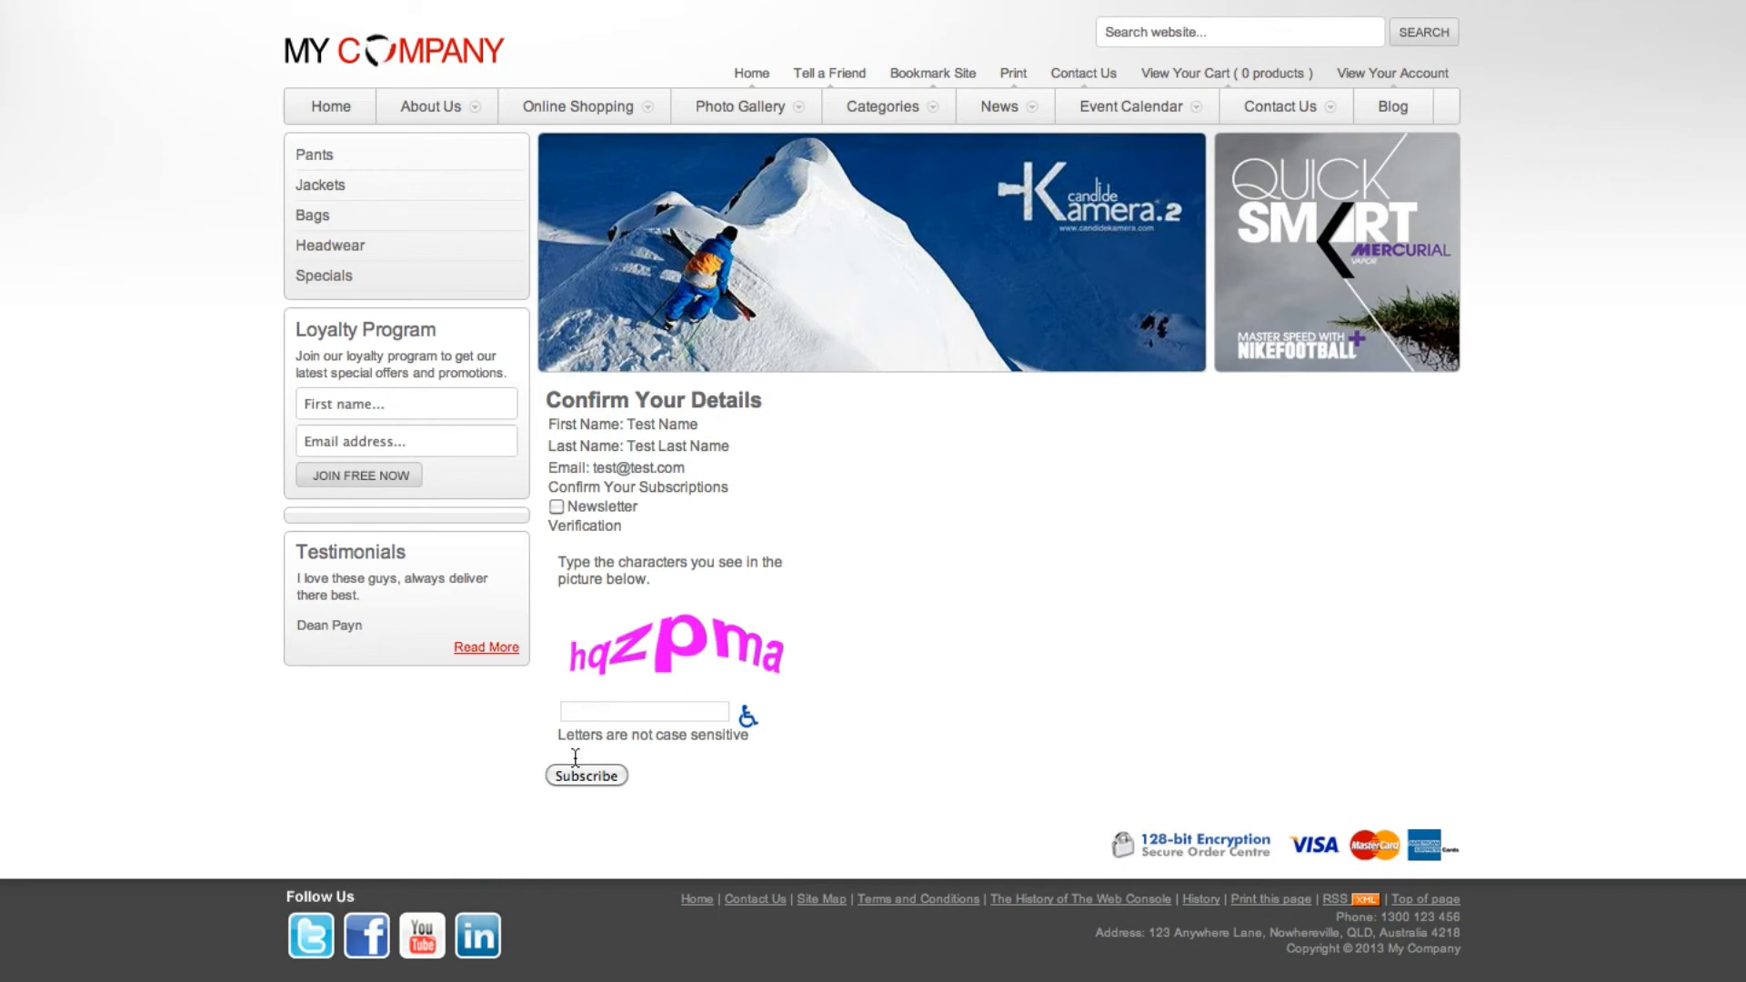
pyautogui.click(628, 714)
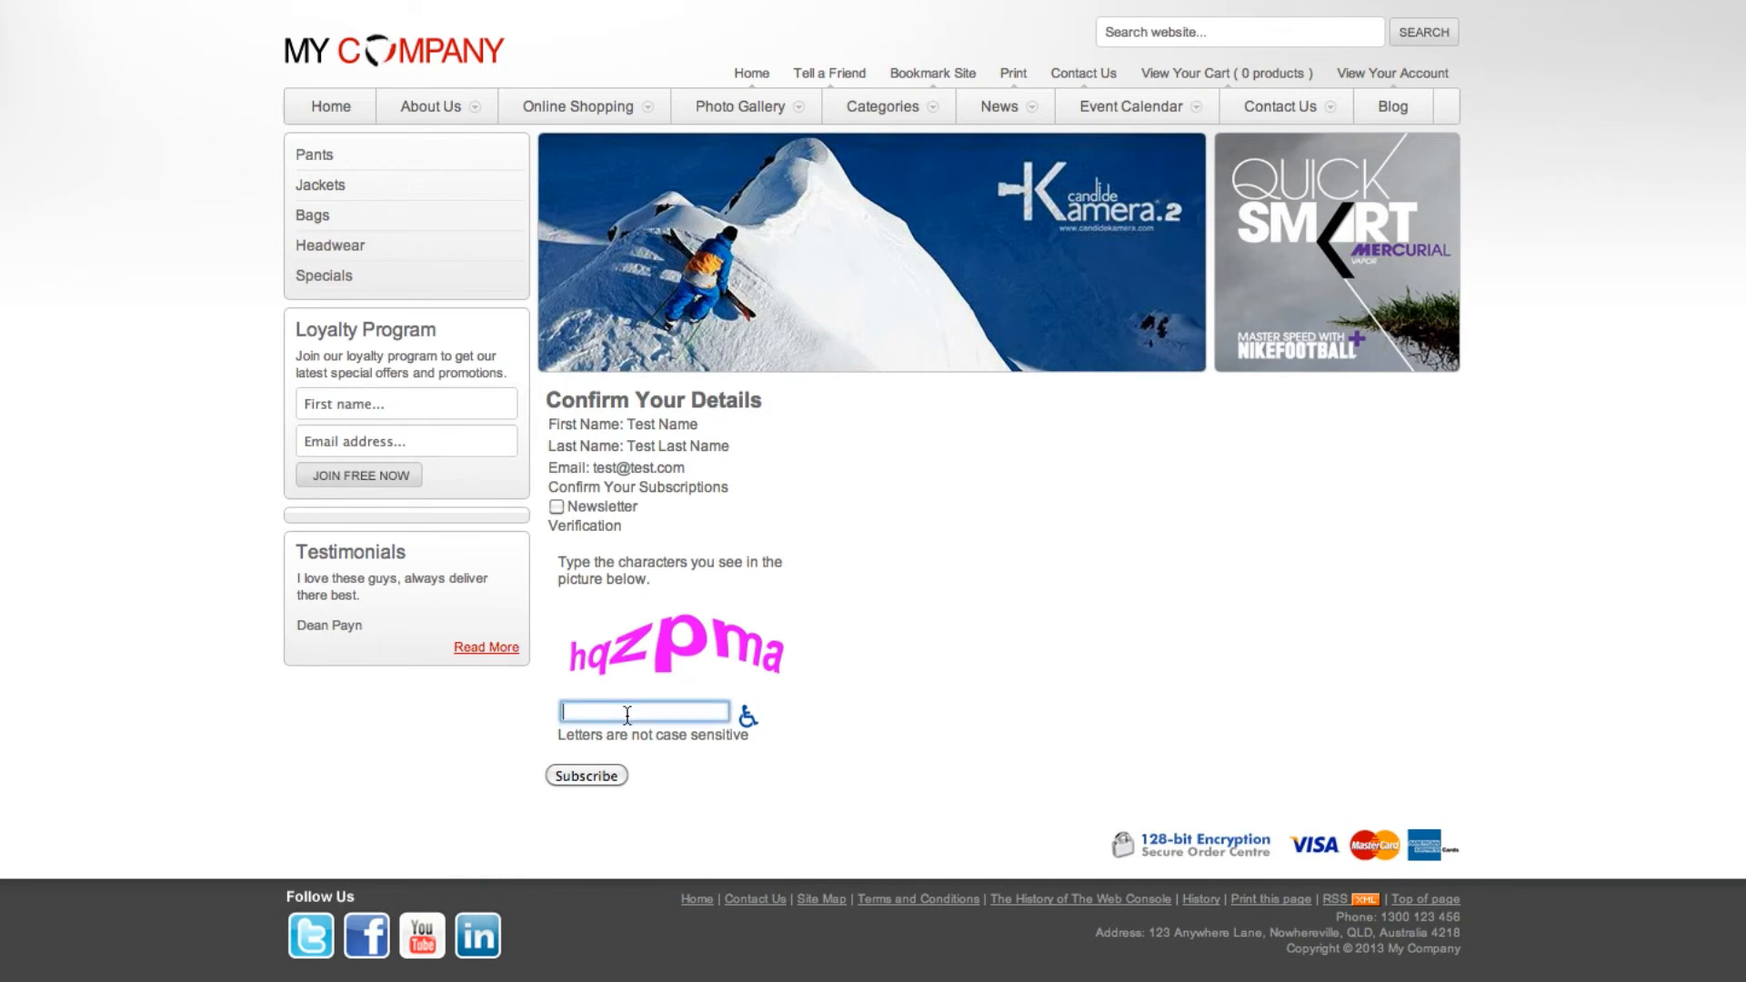
pyautogui.click(603, 772)
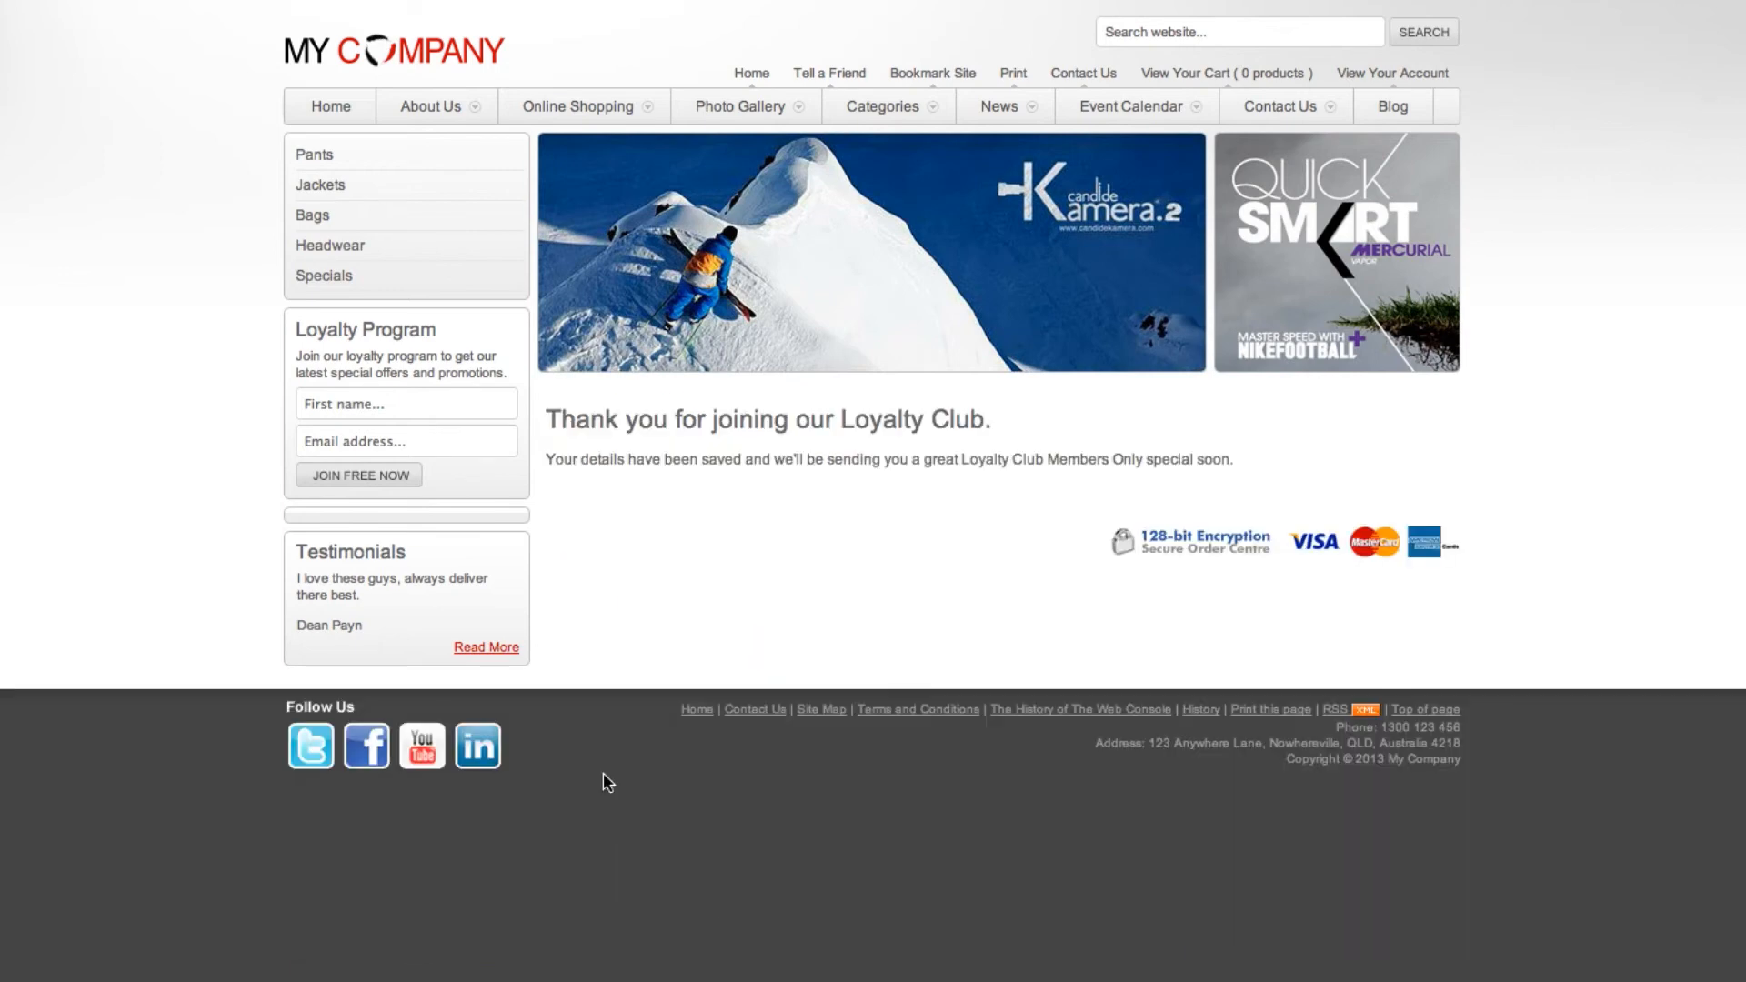